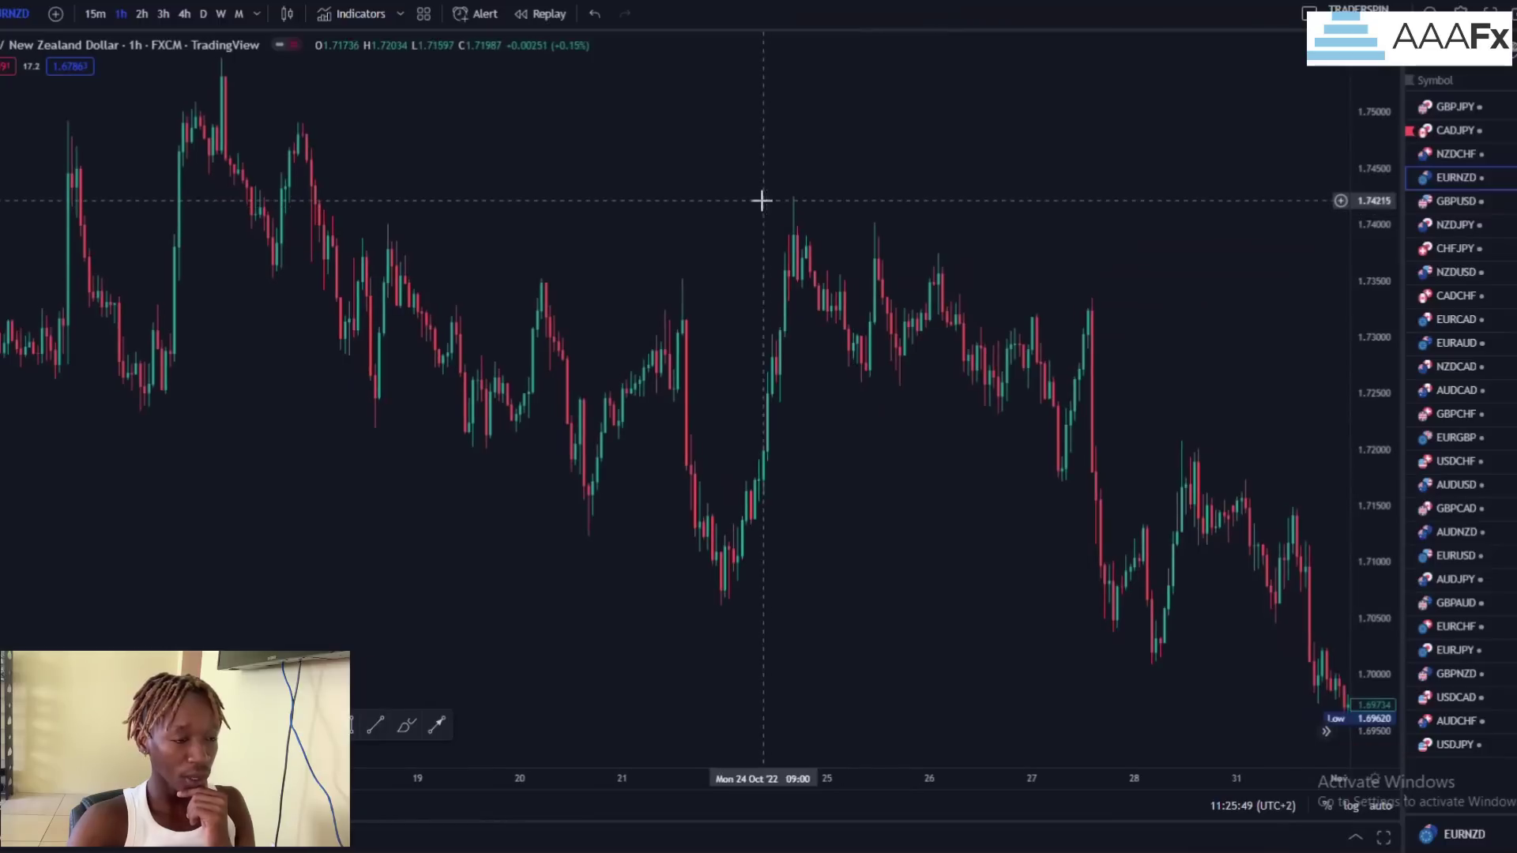
# Step: Circle the three descending swing highs and three swing lows on 17 and 18 October with the brush
pyautogui.click(406, 724)
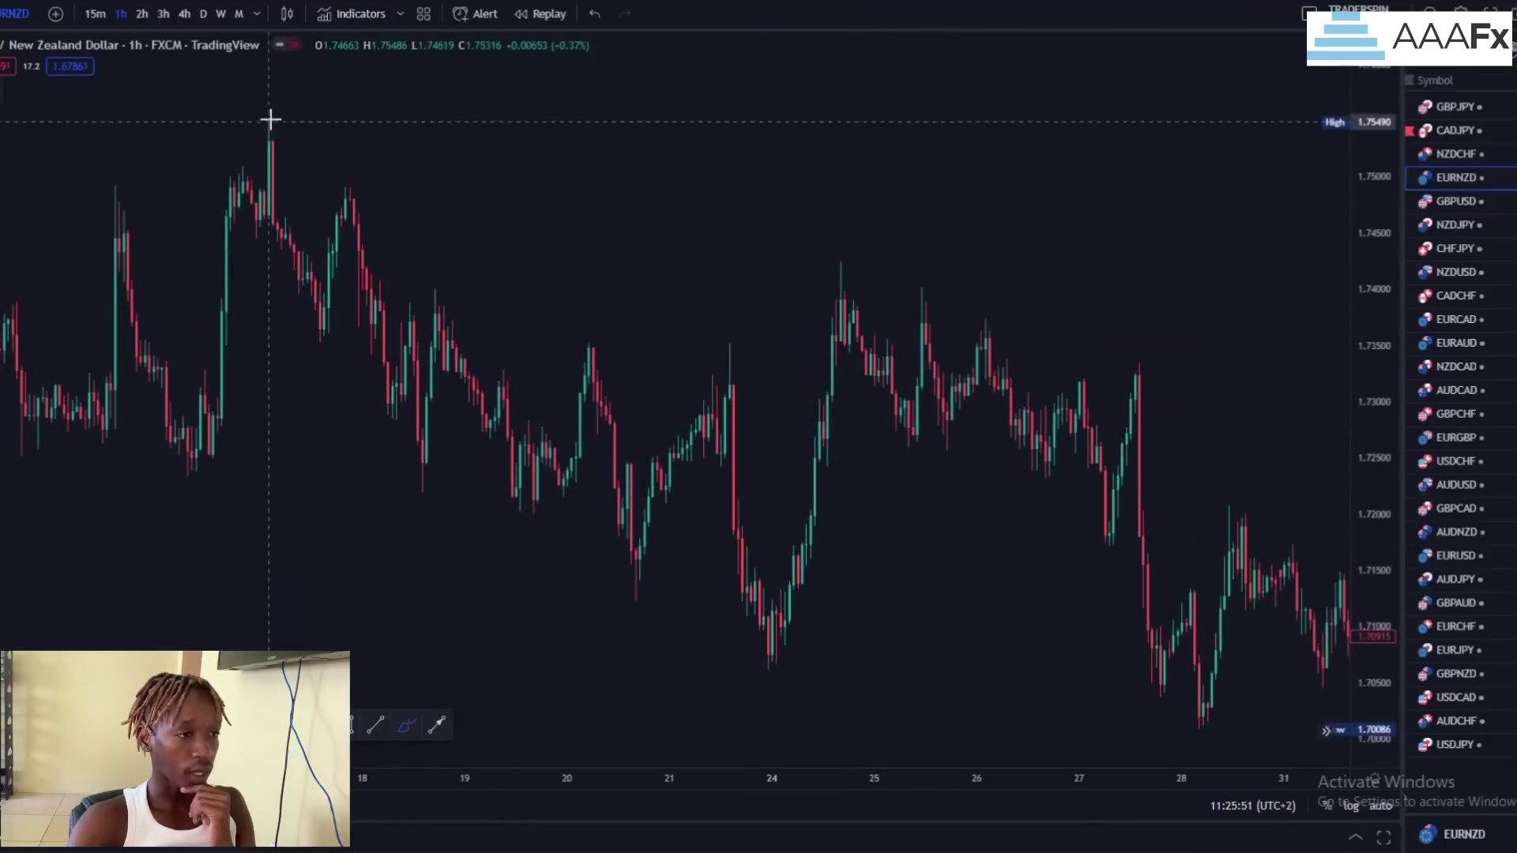
pyautogui.moveTo(269, 115); pyautogui.dragTo(284, 135)
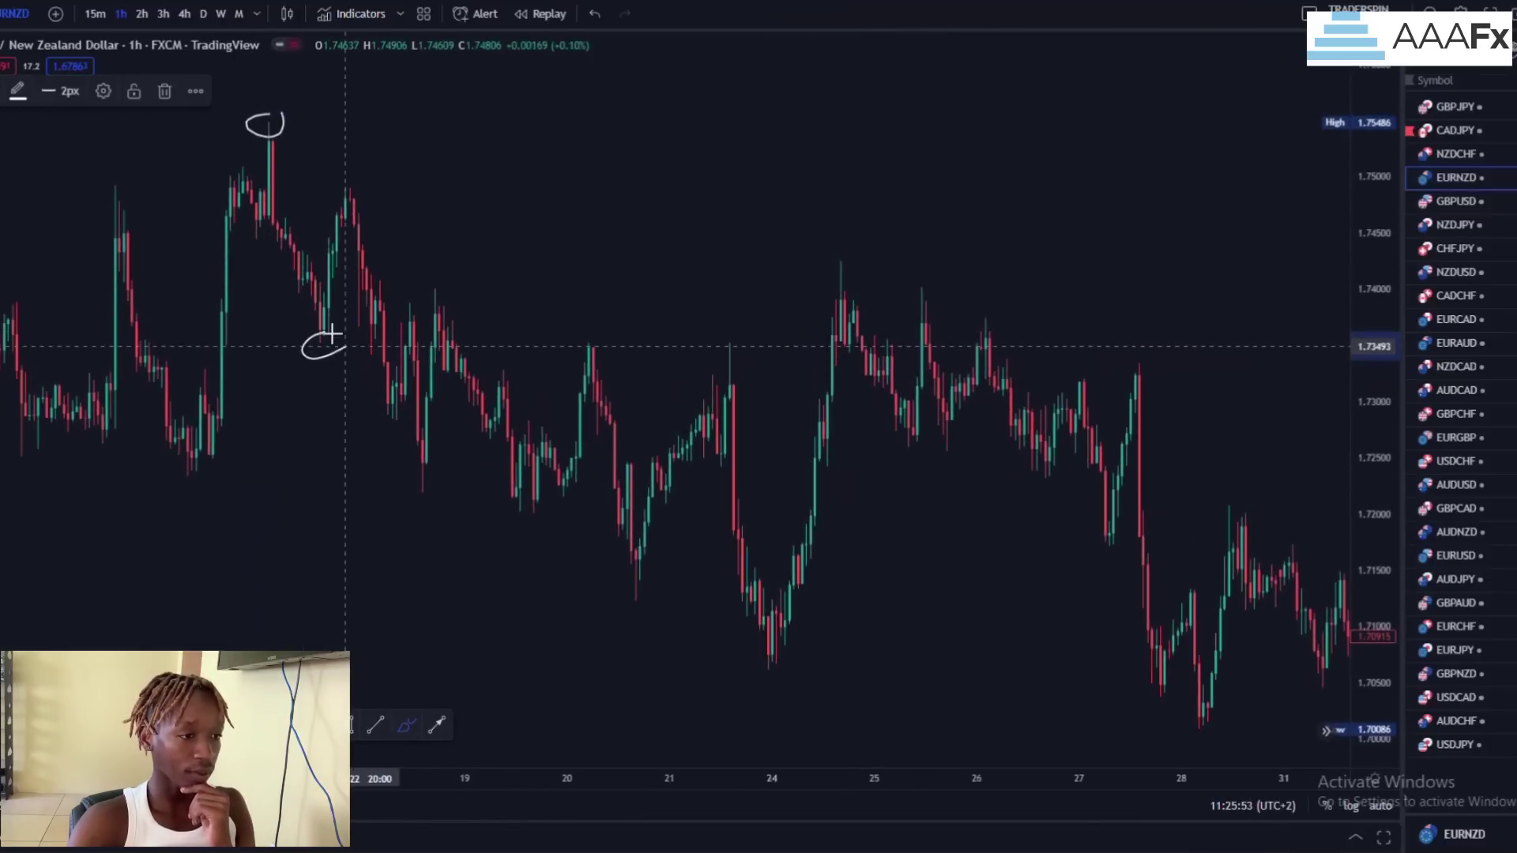
pyautogui.moveTo(350, 172); pyautogui.dragTo(332, 188)
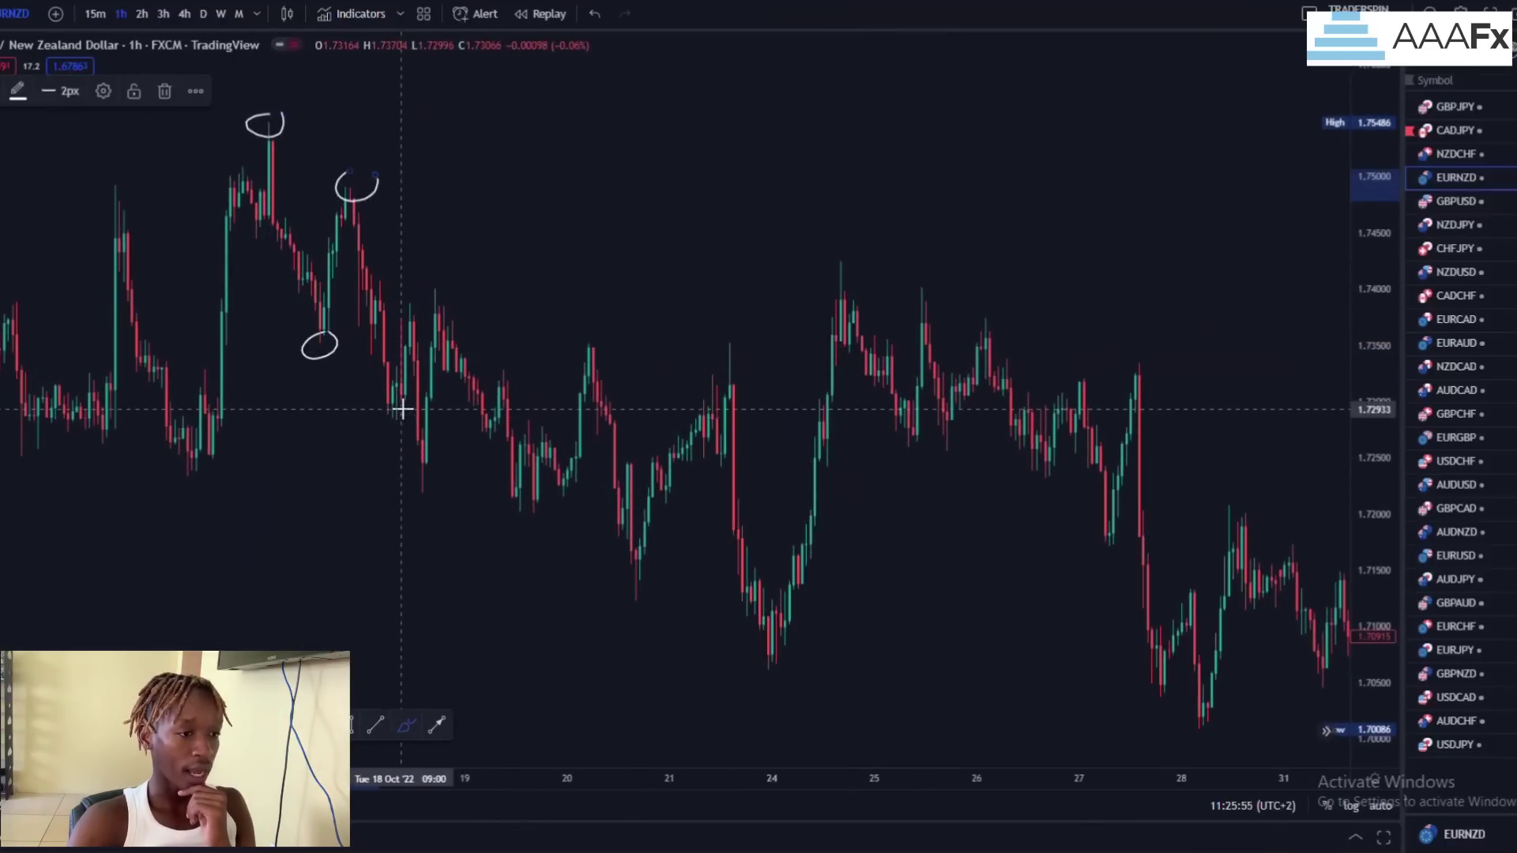
pyautogui.moveTo(401, 408); pyautogui.dragTo(387, 430)
pyautogui.moveTo(406, 310); pyautogui.dragTo(431, 286)
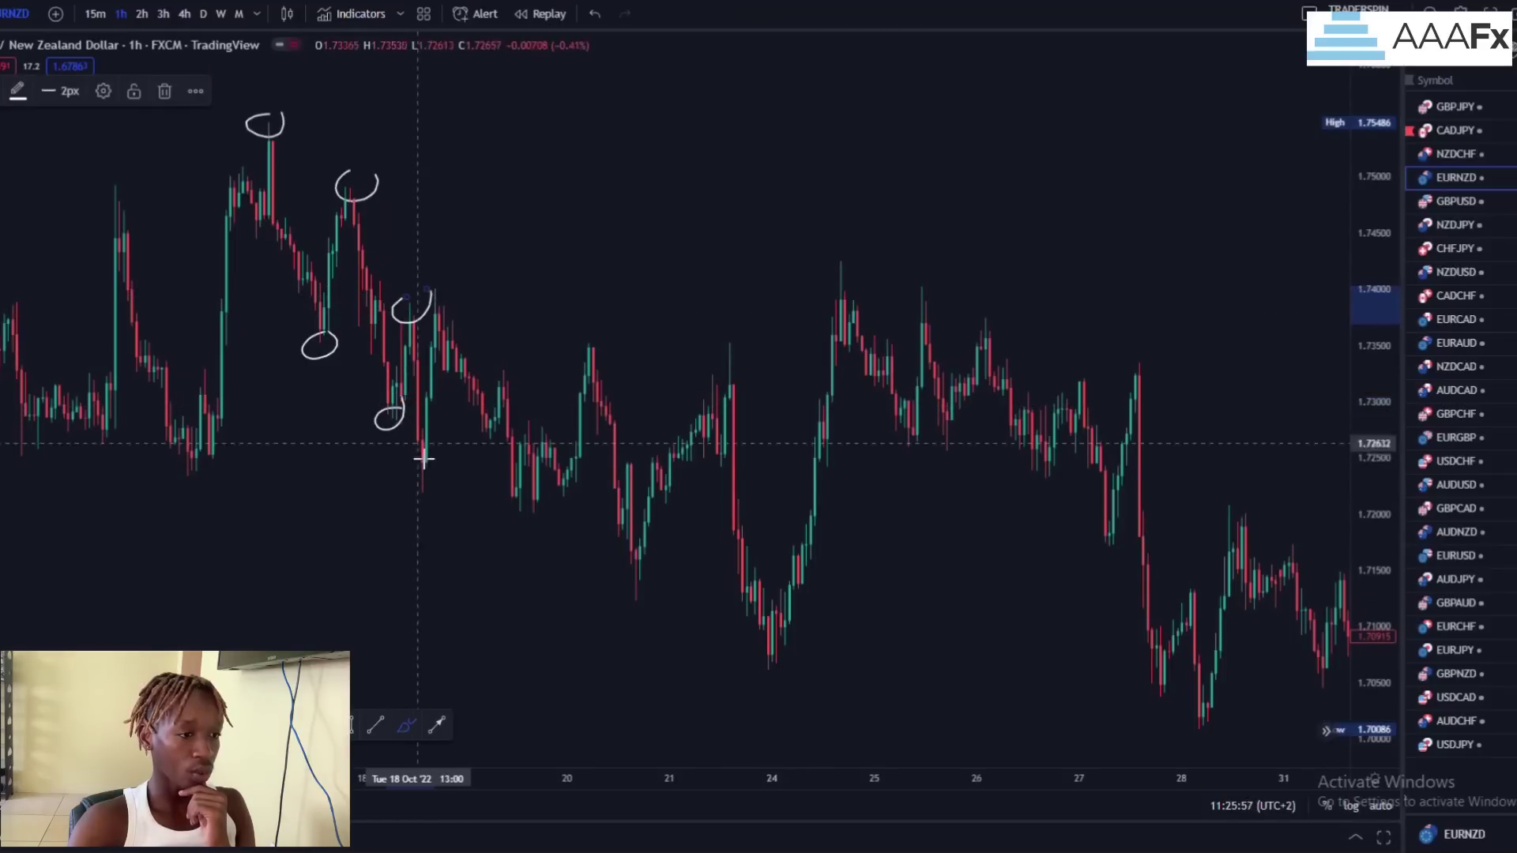
pyautogui.moveTo(424, 472); pyautogui.dragTo(427, 474)
pyautogui.press('Escape')
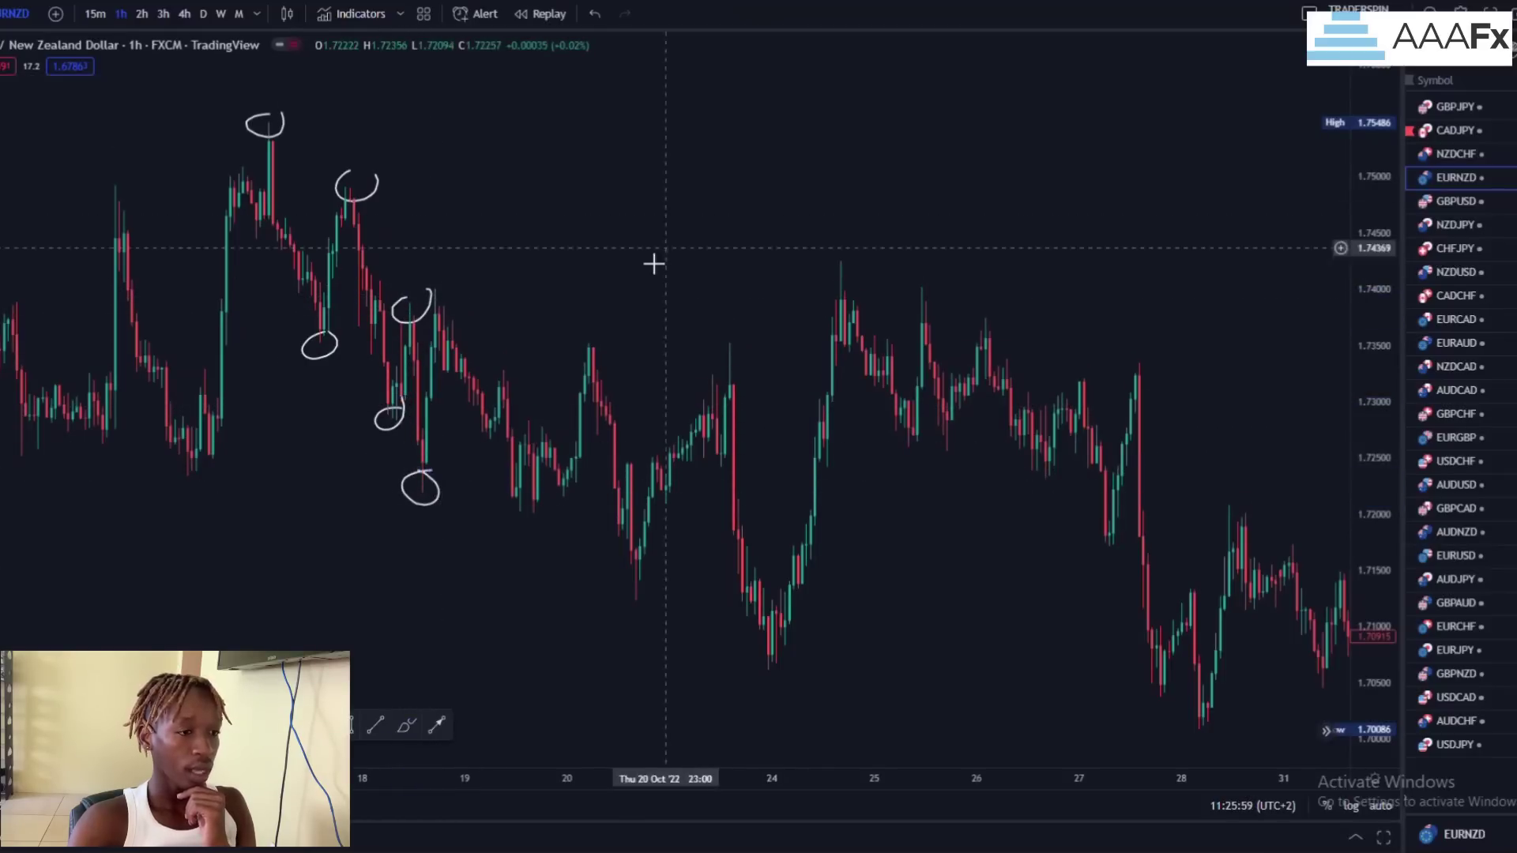
# Step: Draw a thin horizontal rectangle from the circled 18 October swing high across into early 19 October
pyautogui.scroll(4, 649, 259)
pyautogui.moveTo(367, 211); pyautogui.dragTo(1043, 292)
pyautogui.moveTo(1365, 578); pyautogui.dragTo(1366, 331)
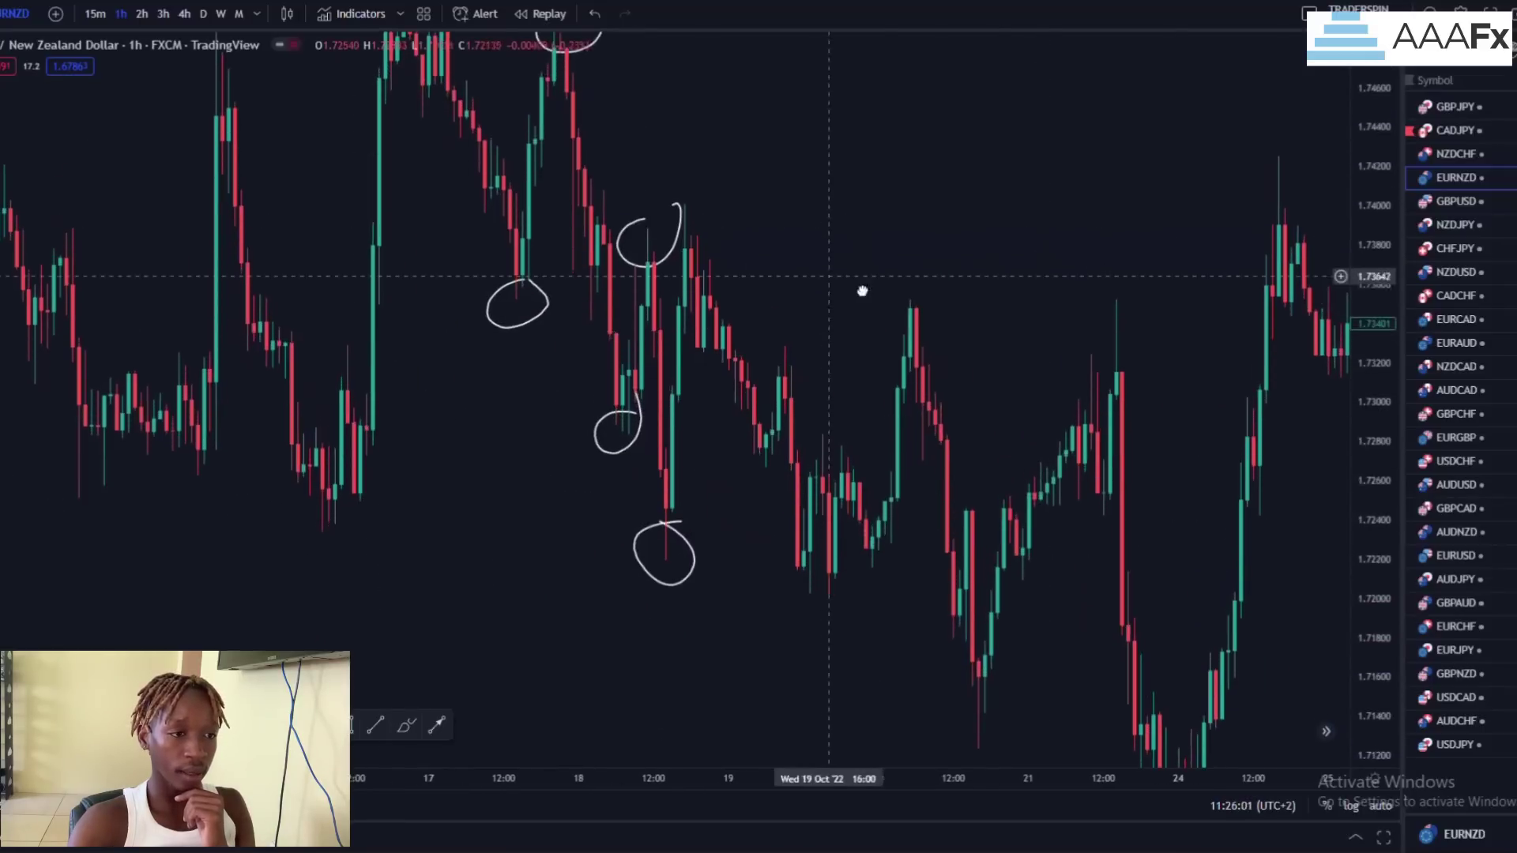
pyautogui.moveTo(820, 274); pyautogui.dragTo(931, 327)
pyautogui.moveTo(746, 279); pyautogui.dragTo(864, 279)
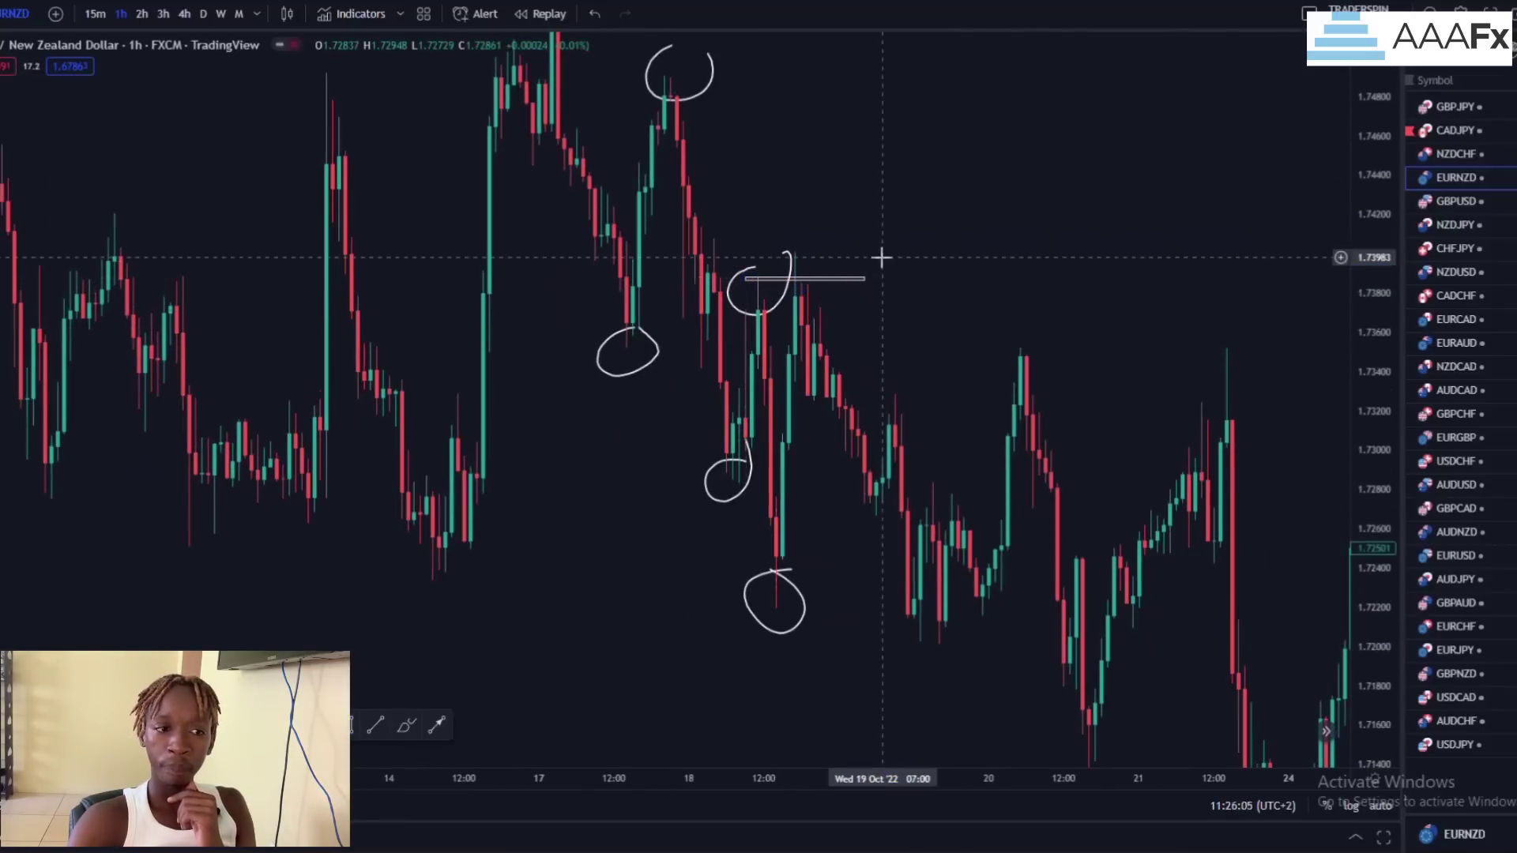
pyautogui.click(881, 257)
# Step: Draw an arrow pointing down at the circled 18 October swing high where the thin rectangle starts
pyautogui.scroll(4, 837, 288)
pyautogui.moveTo(695, 274); pyautogui.dragTo(978, 248)
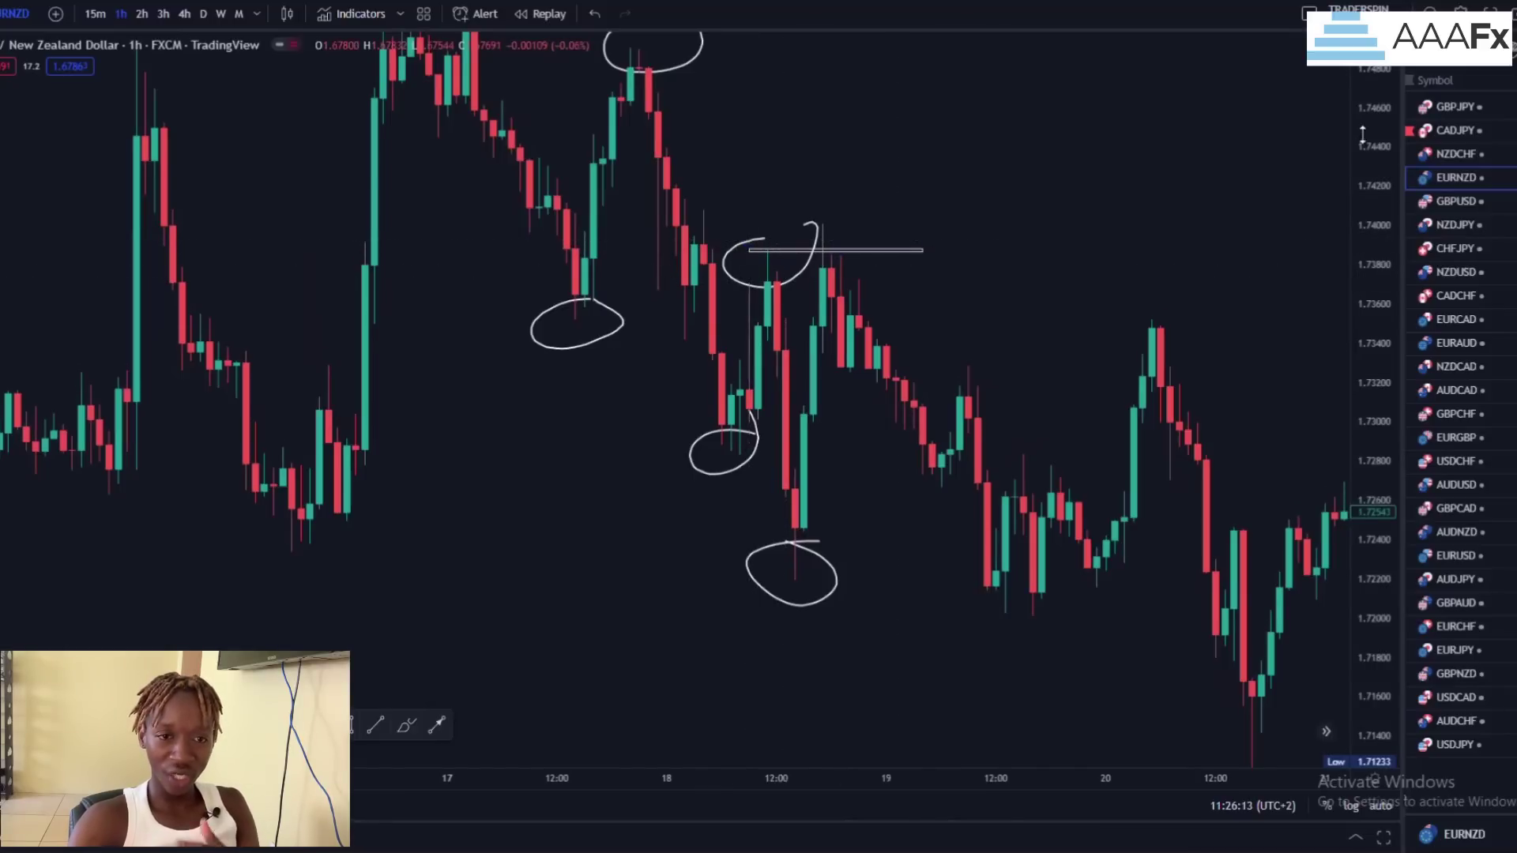
pyautogui.moveTo(1363, 135); pyautogui.dragTo(1364, 327)
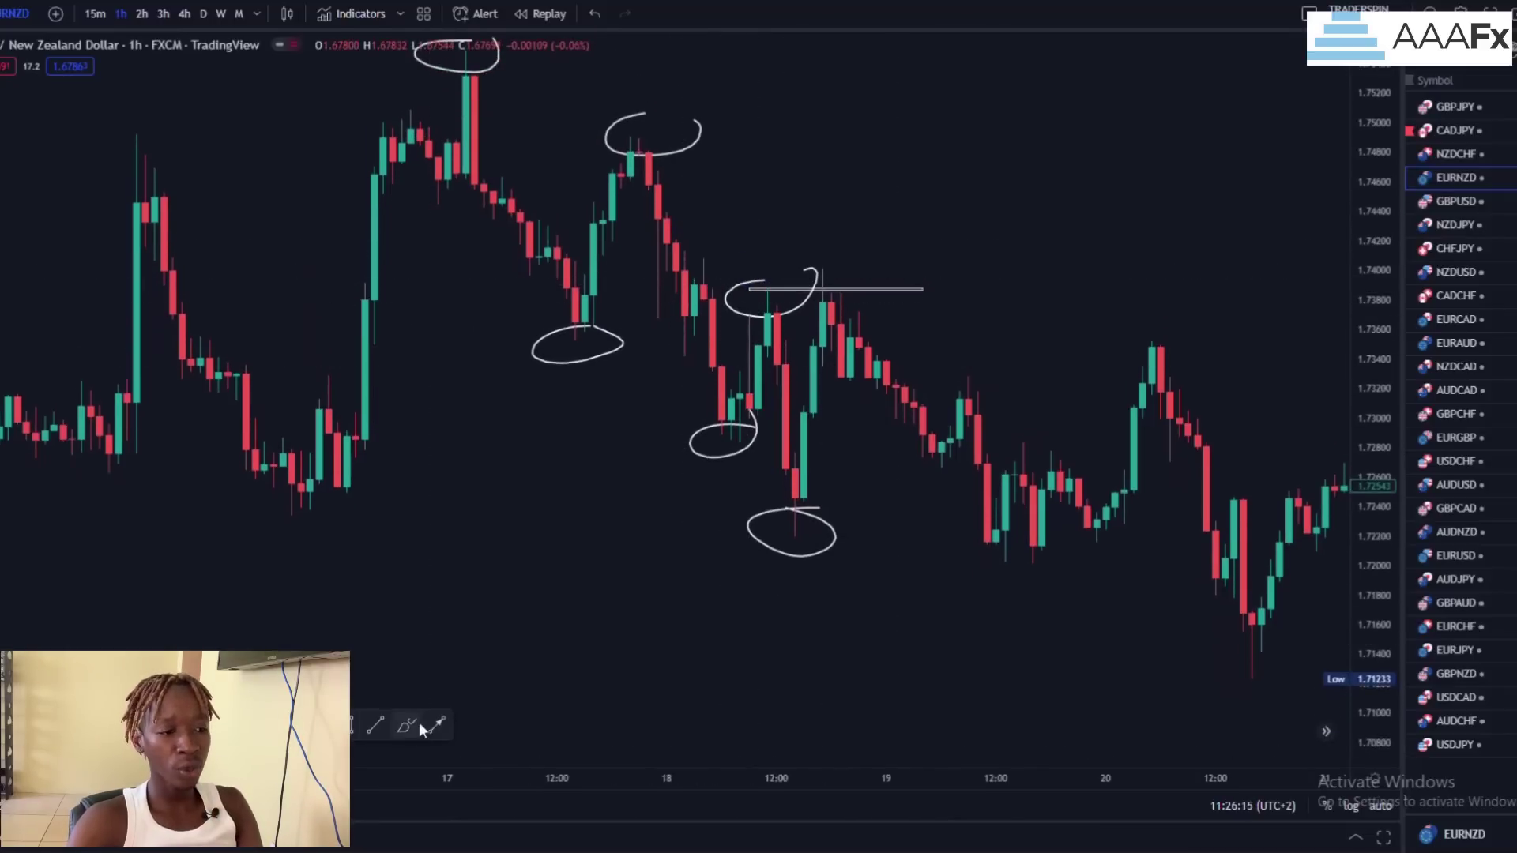
pyautogui.moveTo(794, 209); pyautogui.dragTo(782, 251)
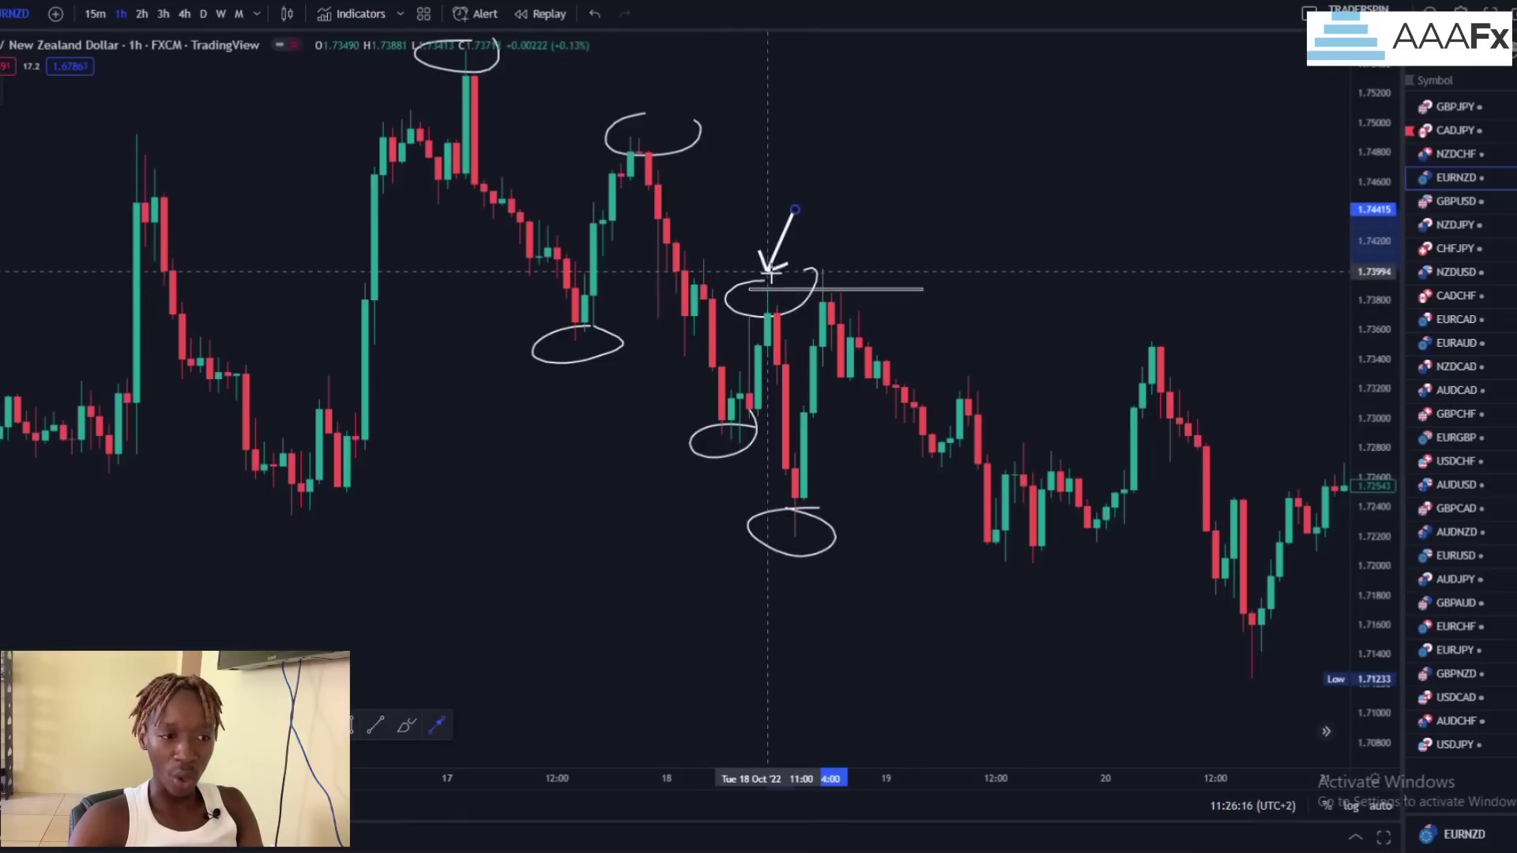
pyautogui.click(768, 273)
pyautogui.click(934, 215)
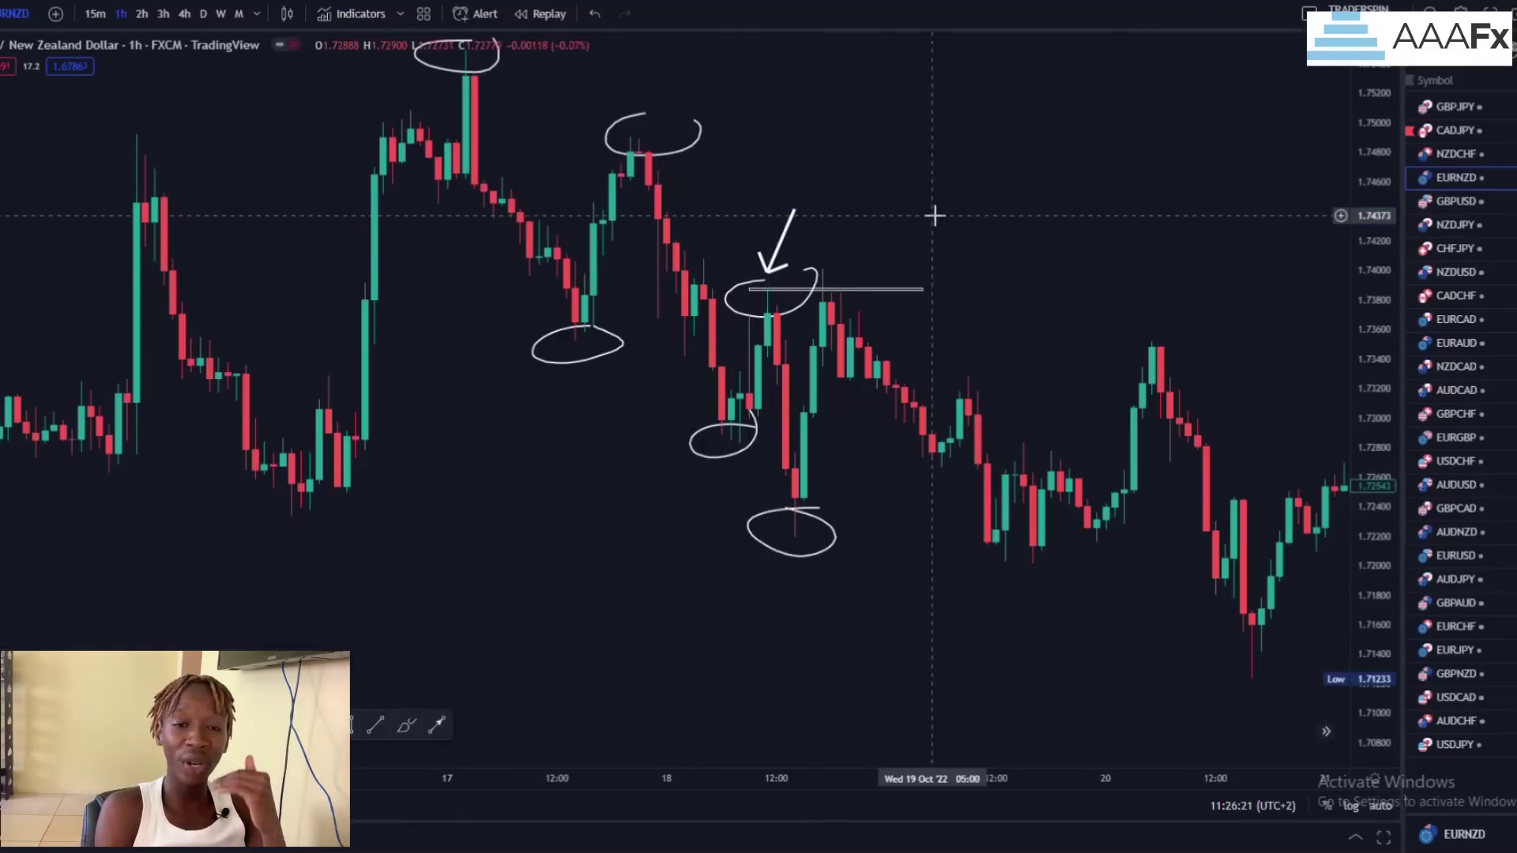
pyautogui.click(437, 725)
pyautogui.moveTo(941, 189)
pyautogui.mouseDown()
pyautogui.moveTo(1124, 413)
pyautogui.moveTo(1126, 445)
pyautogui.mouseUp()
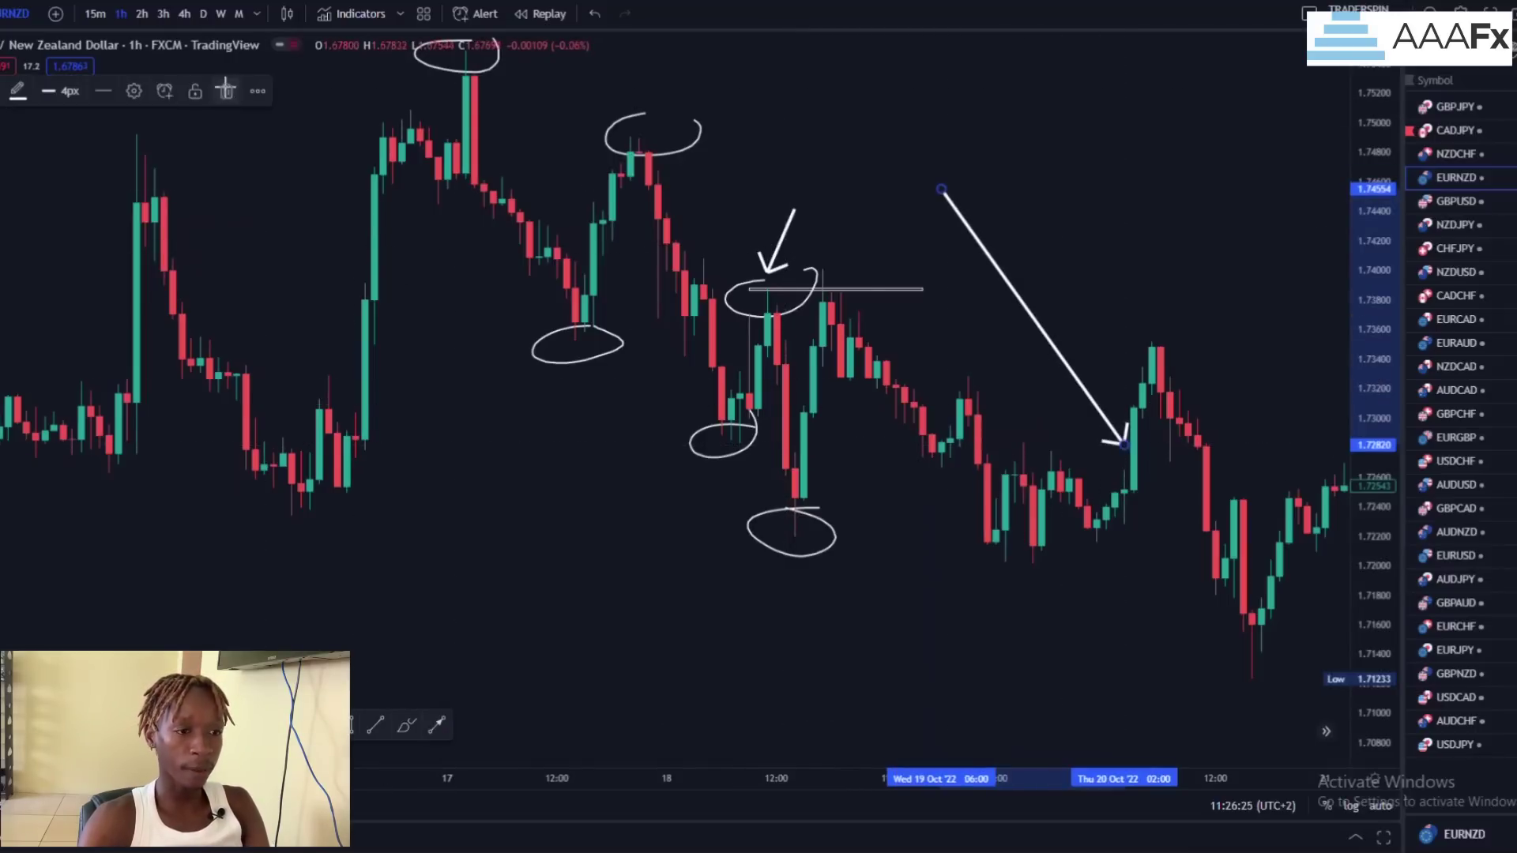
pyautogui.press('Delete')
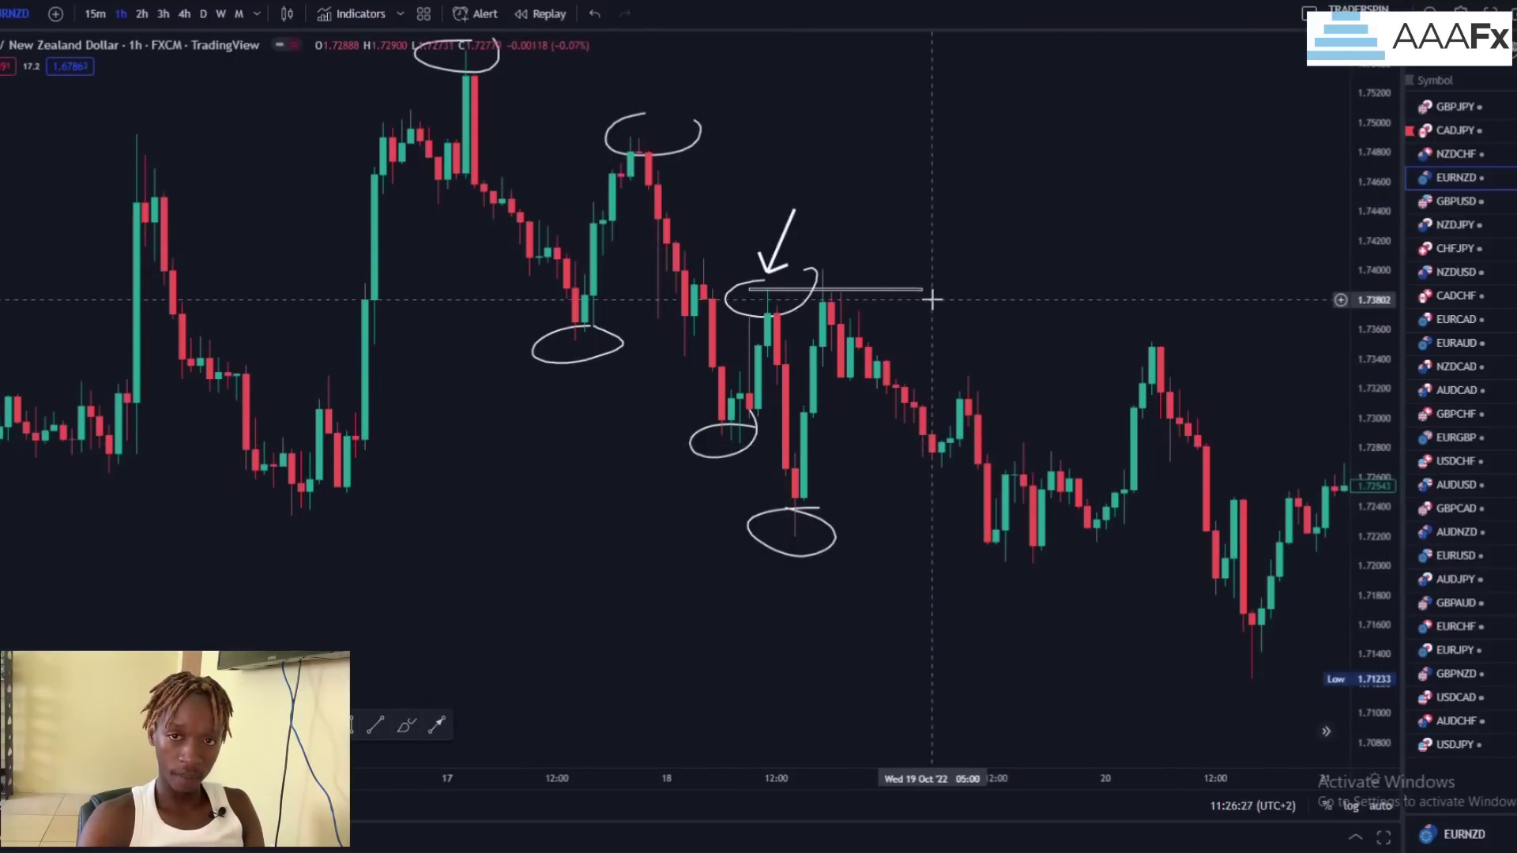
# Step: Circle the 19 October swing low, the 20 October swing high and the lower low that follows it with the brush
pyautogui.moveTo(1085, 177); pyautogui.dragTo(840, 172)
pyautogui.scroll(-5, 965, 326)
pyautogui.scroll(-4, 964, 326)
pyautogui.moveTo(1232, 251); pyautogui.dragTo(942, 297)
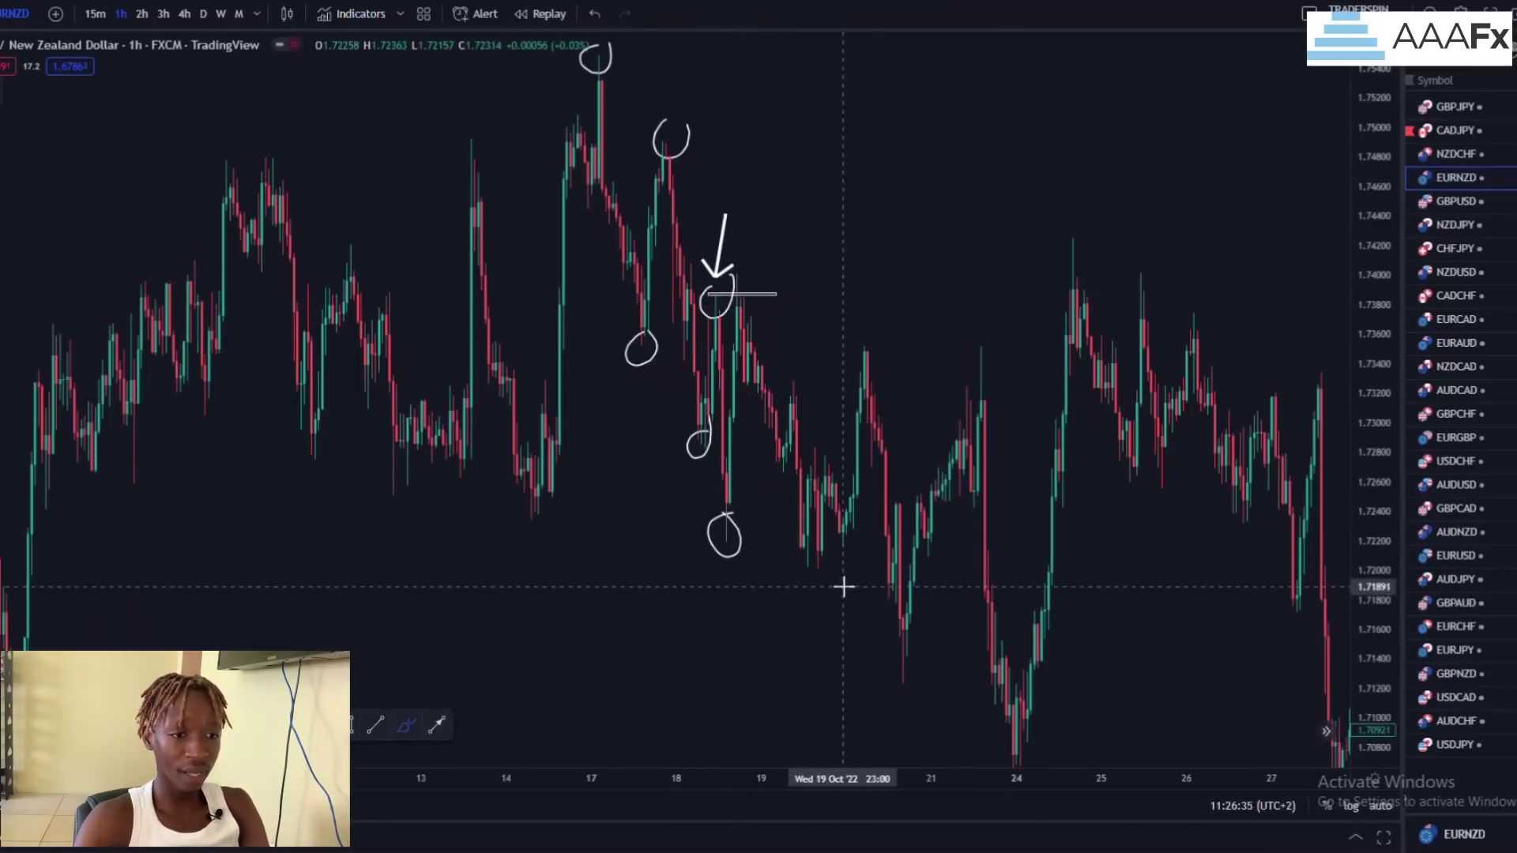
pyautogui.moveTo(818, 548); pyautogui.dragTo(820, 553)
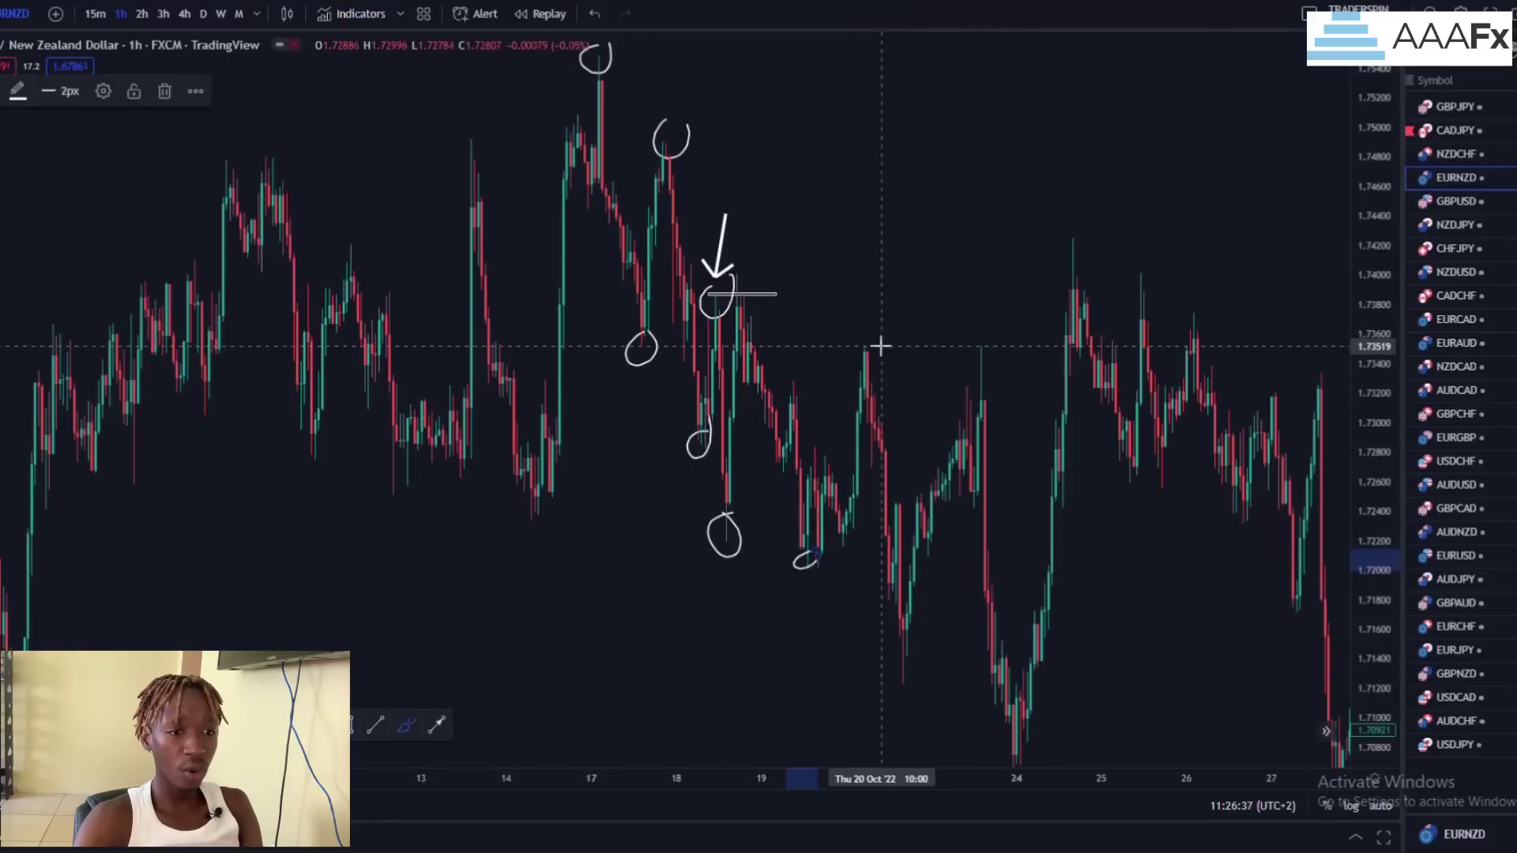
pyautogui.moveTo(871, 345); pyautogui.dragTo(853, 363)
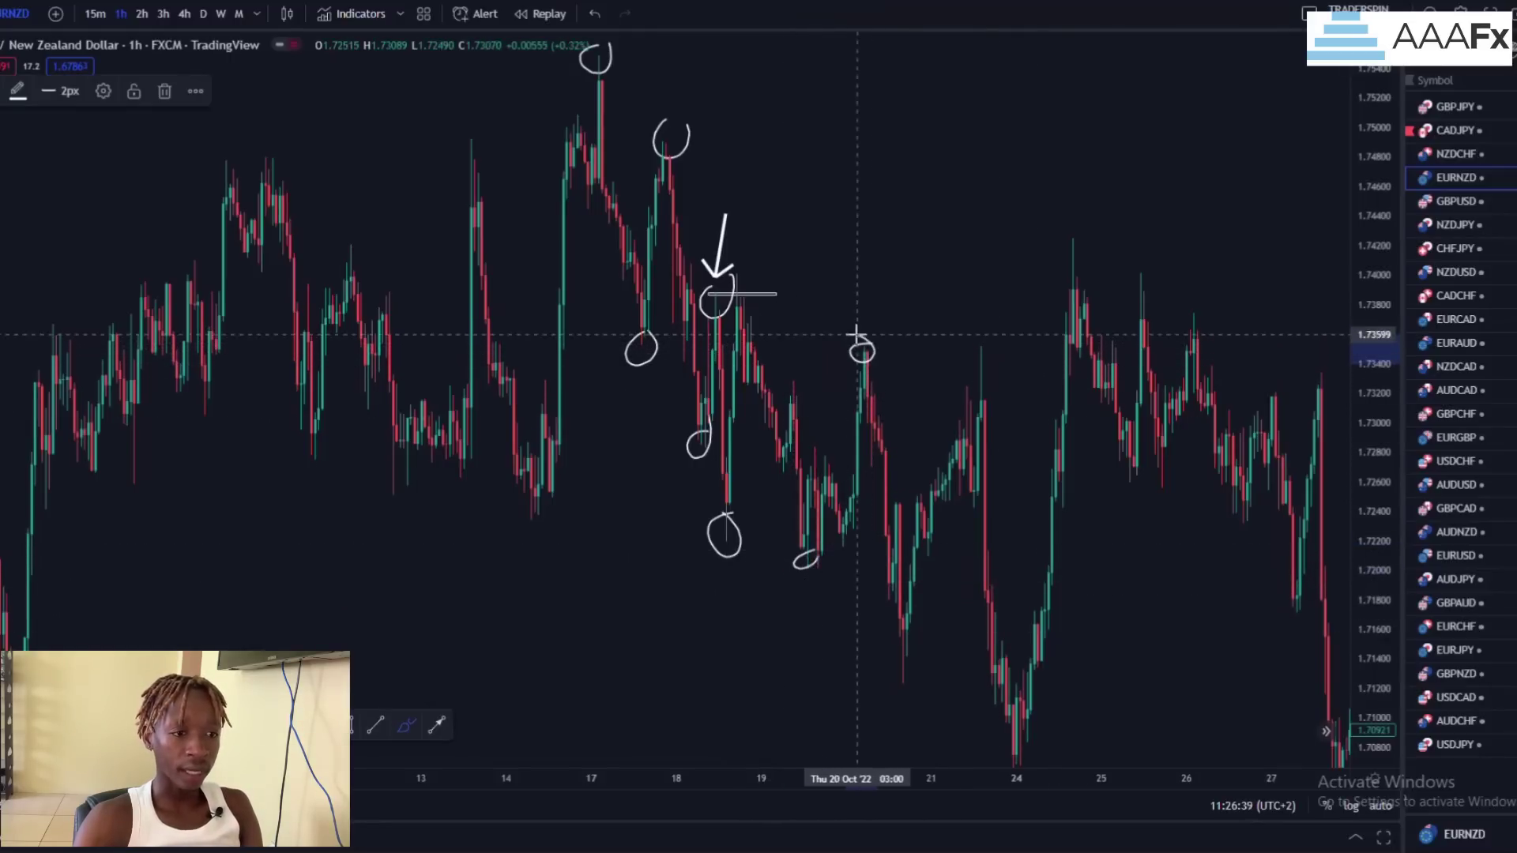
pyautogui.moveTo(888, 684); pyautogui.dragTo(910, 664)
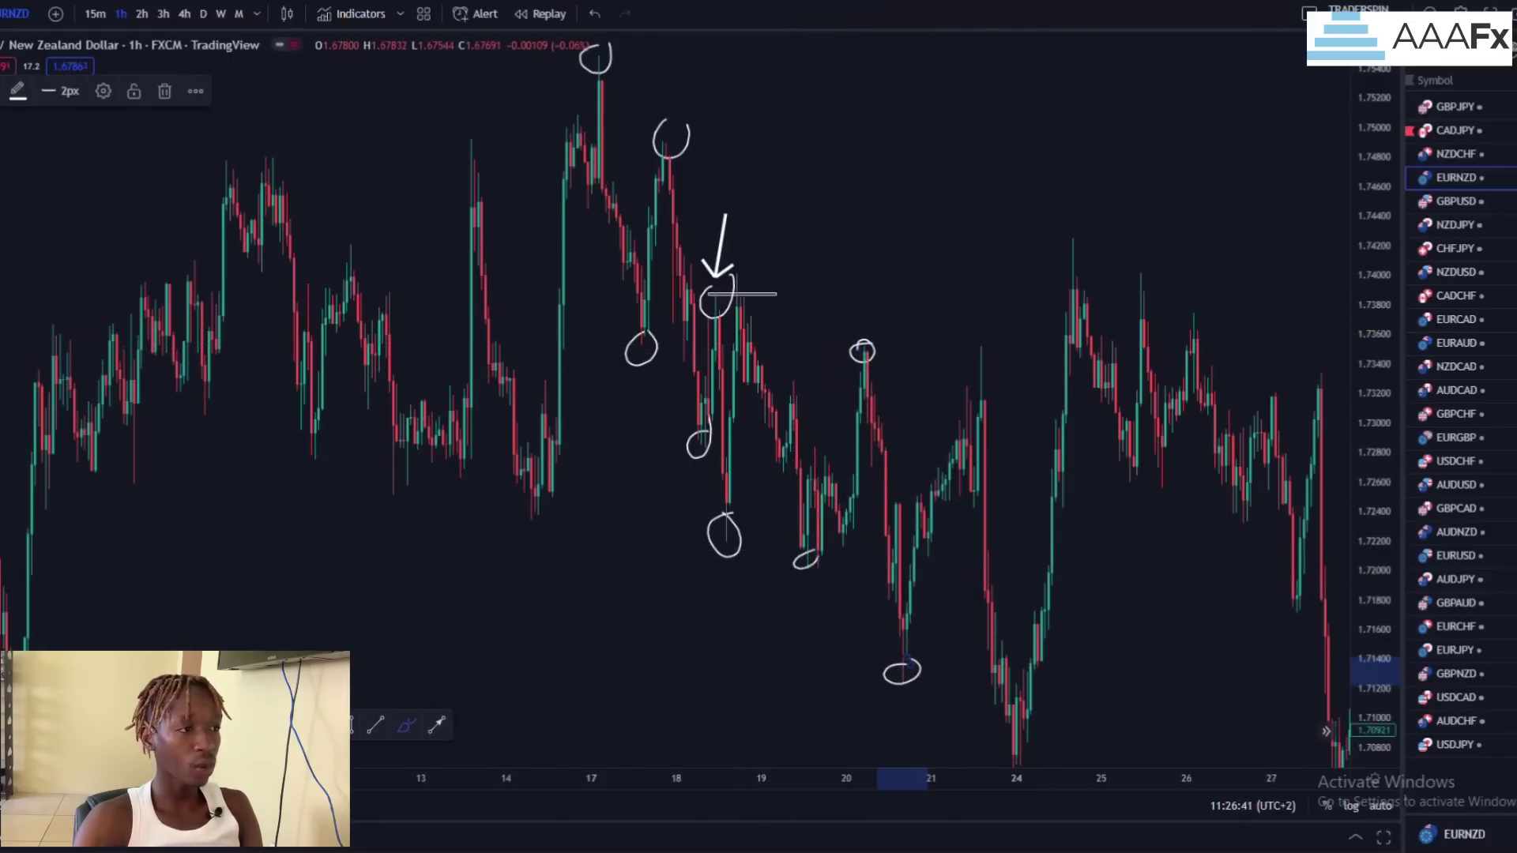
# Step: Draw a horizontal line through the circled 20 October high past the 21 October high, and point an arrow at the circled high
pyautogui.scroll(2, 927, 179)
pyautogui.moveTo(1378, 464); pyautogui.dragTo(1379, 217)
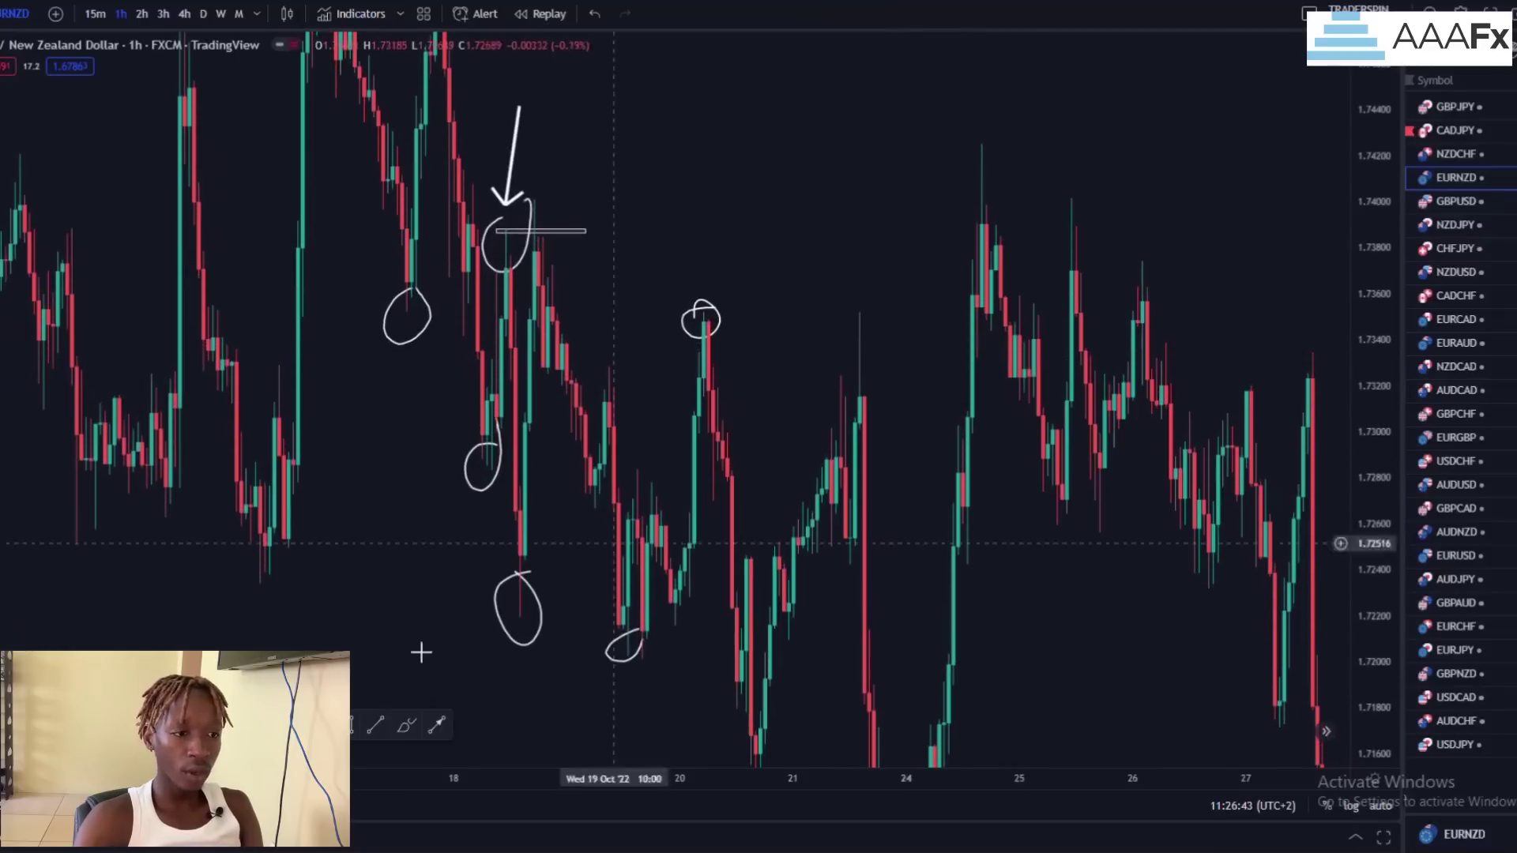
pyautogui.click(662, 318)
pyautogui.click(902, 317)
pyautogui.click(873, 274)
pyautogui.scroll(2, 853, 290)
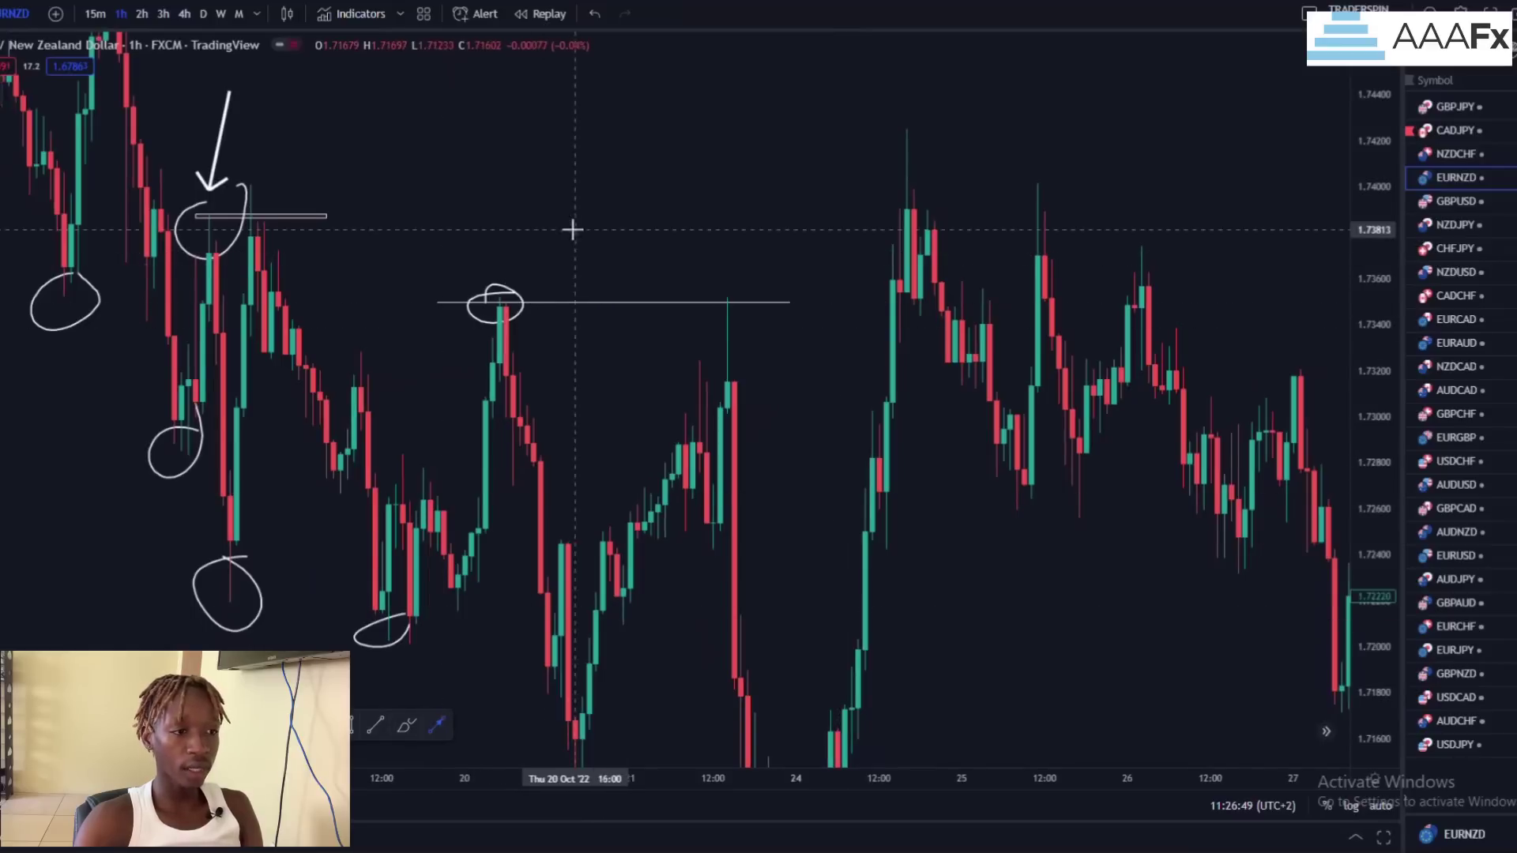
pyautogui.moveTo(575, 230); pyautogui.dragTo(517, 280)
# Step: Circle the swing low on 24 October with the brush
pyautogui.scroll(-4, 680, 395)
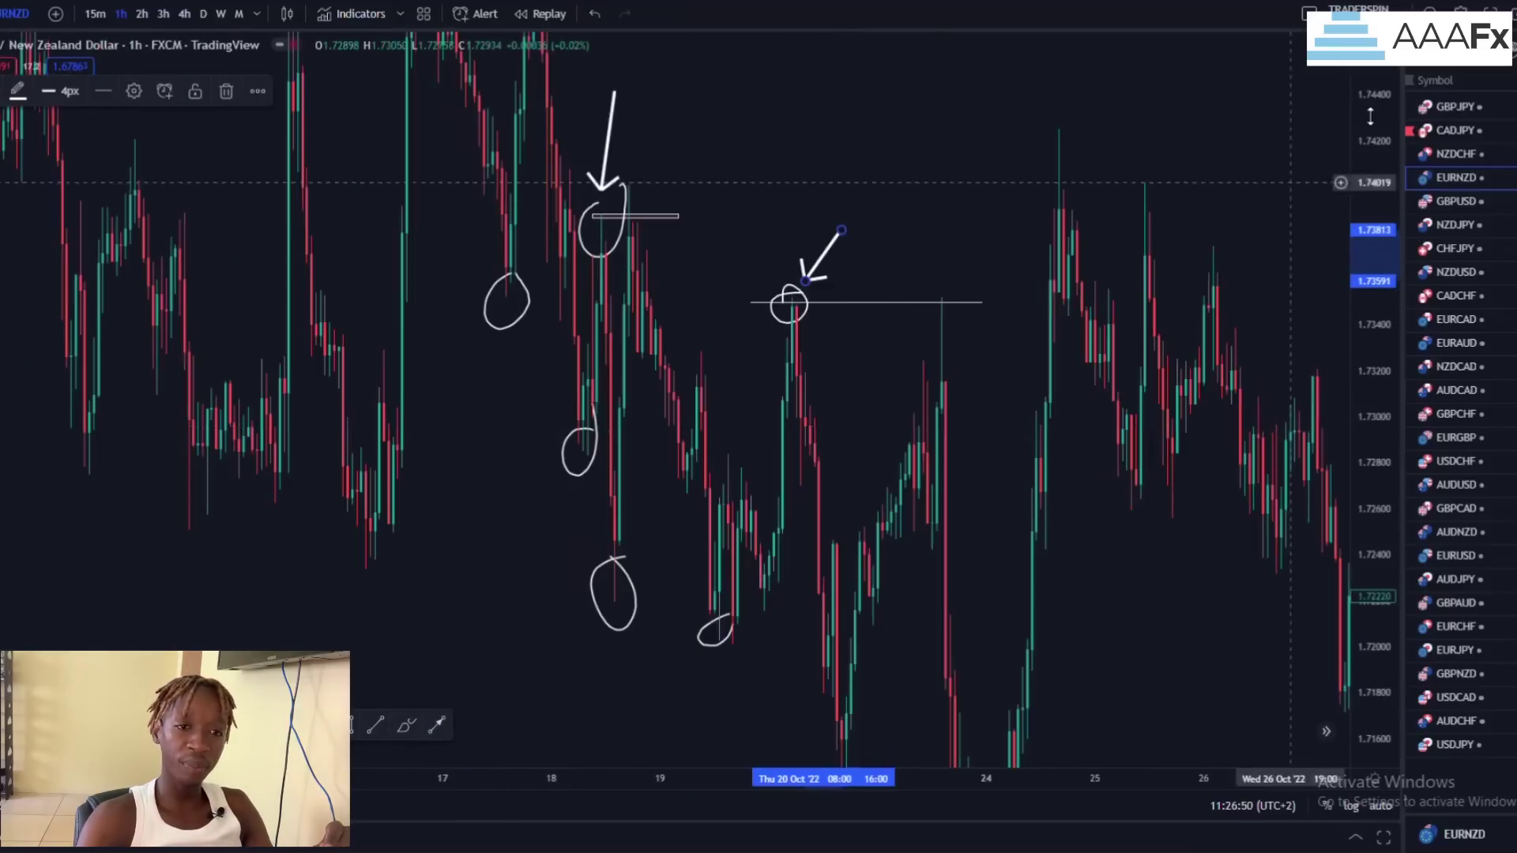
pyautogui.moveTo(1374, 186); pyautogui.dragTo(1373, 433)
pyautogui.scroll(-8, 1145, 482)
pyautogui.moveTo(1074, 504); pyautogui.dragTo(933, 459)
pyautogui.scroll(5, 946, 452)
pyautogui.moveTo(911, 237); pyautogui.dragTo(1084, 225)
pyautogui.scroll(3, 978, 500)
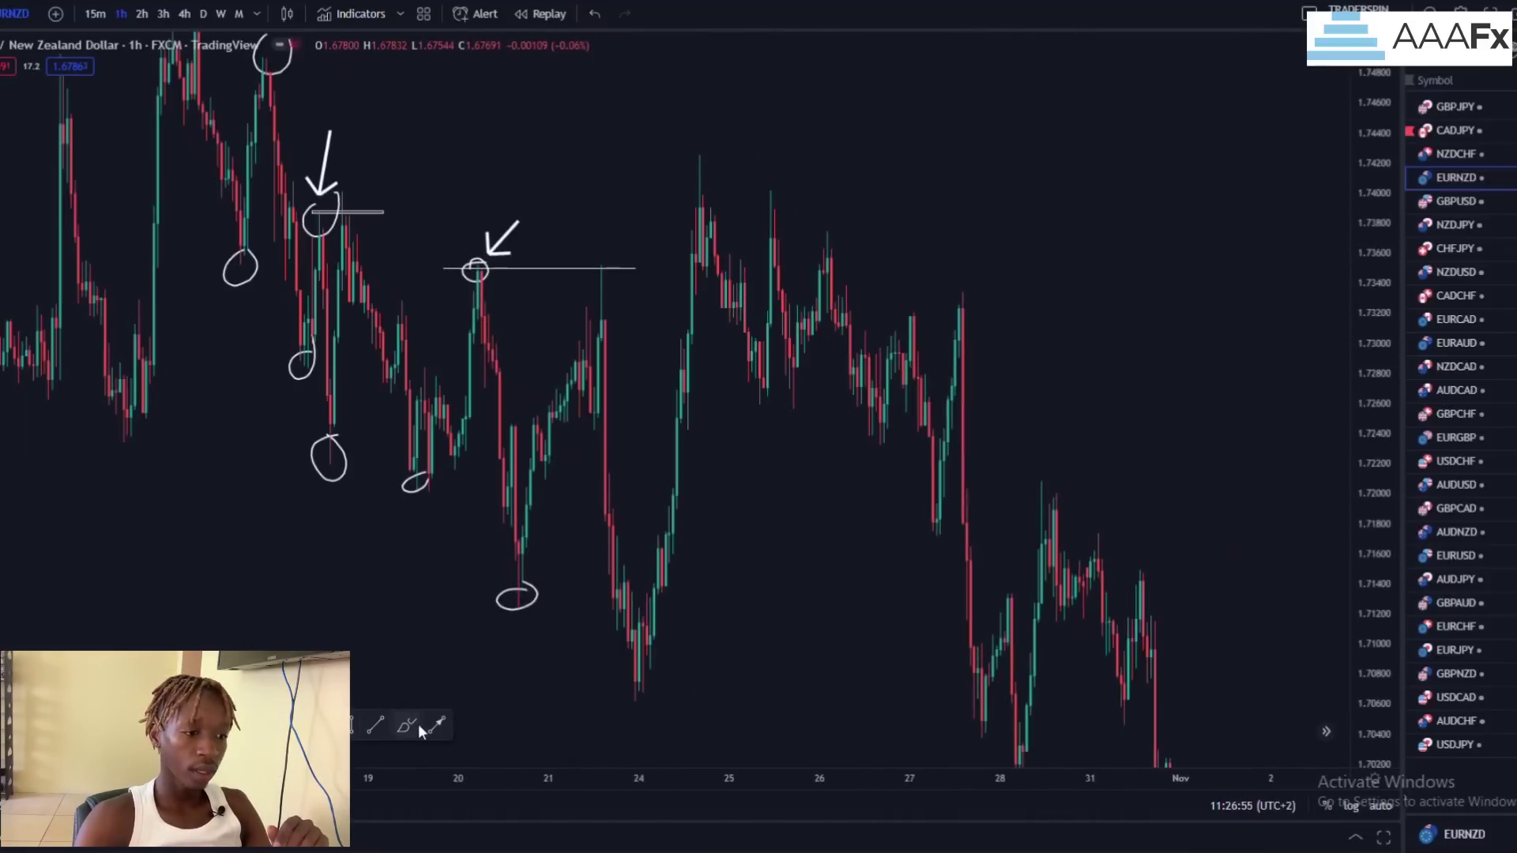
pyautogui.click(409, 725)
pyautogui.scroll(2, 640, 667)
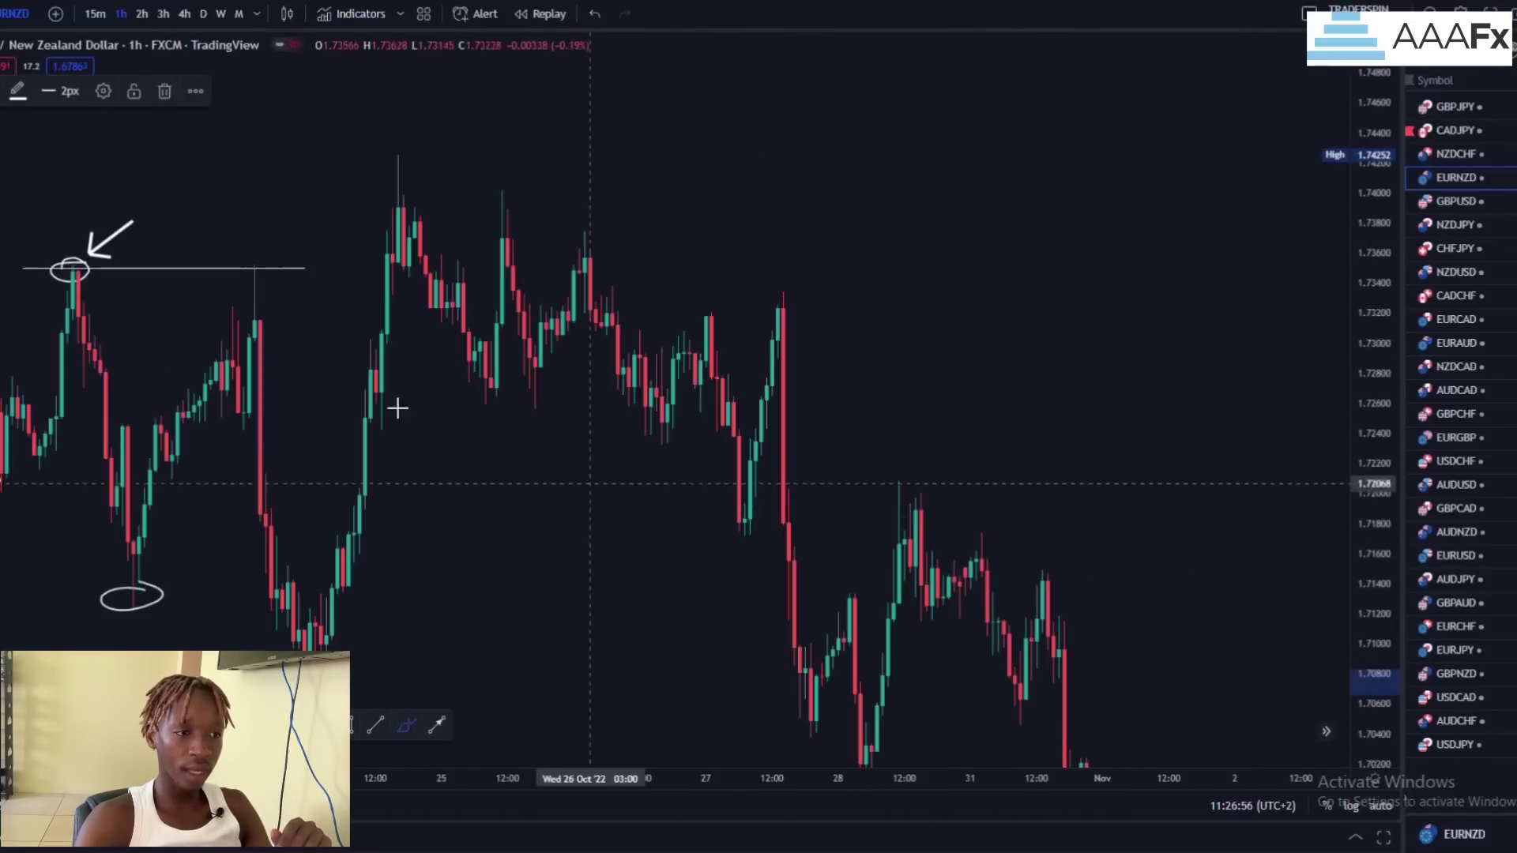
# Step: Draw a thin horizontal rectangle from the 21 October high across to 25 October, and point an arrow at that high
pyautogui.moveTo(708, 197); pyautogui.dragTo(944, 210)
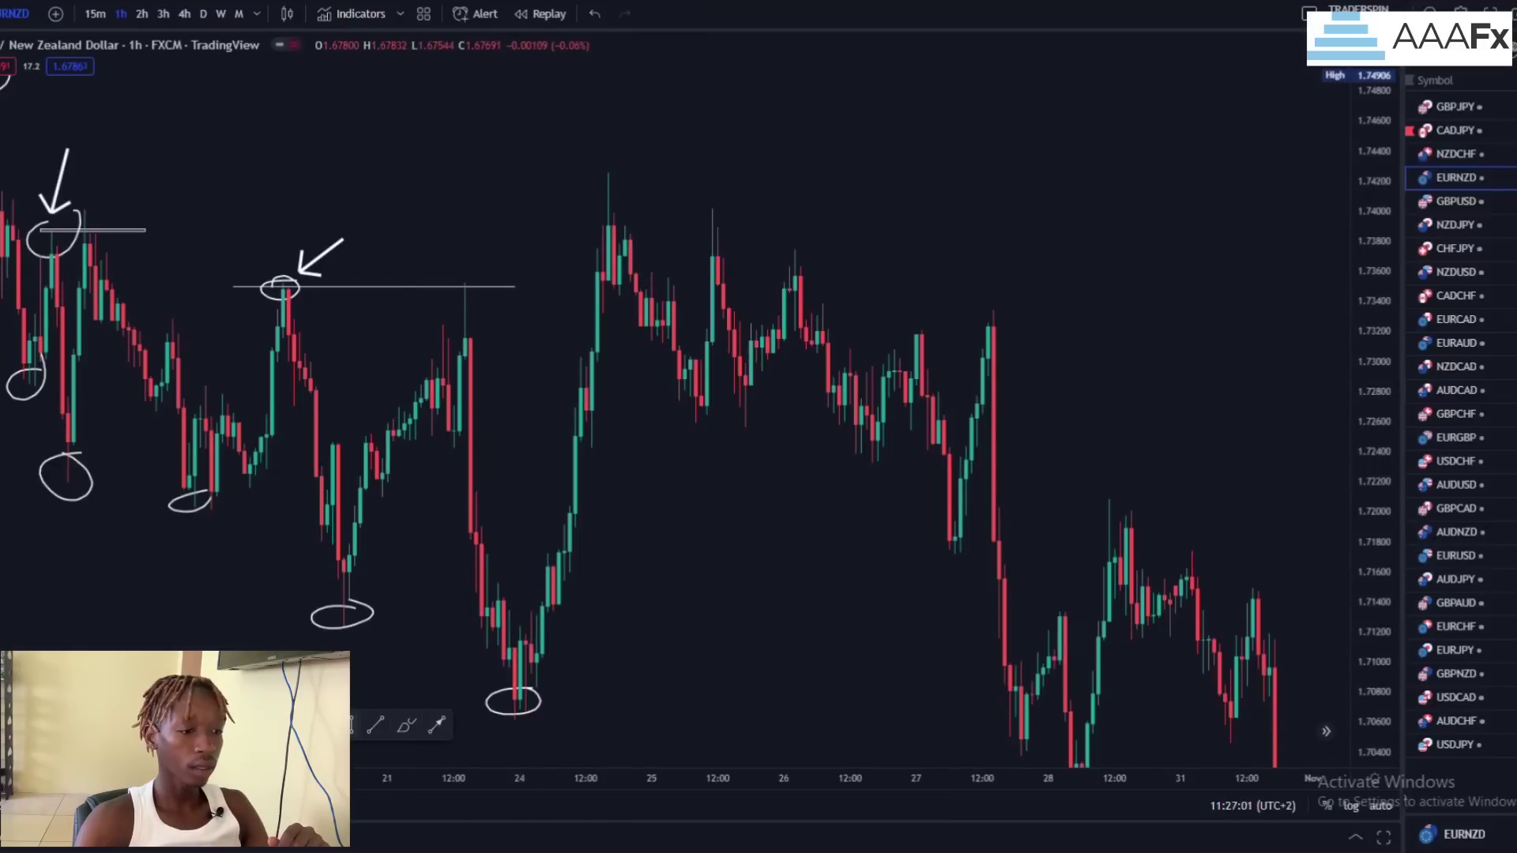
pyautogui.moveTo(425, 282)
pyautogui.mouseDown()
pyautogui.moveTo(992, 287)
pyautogui.moveTo(715, 284)
pyautogui.mouseUp()
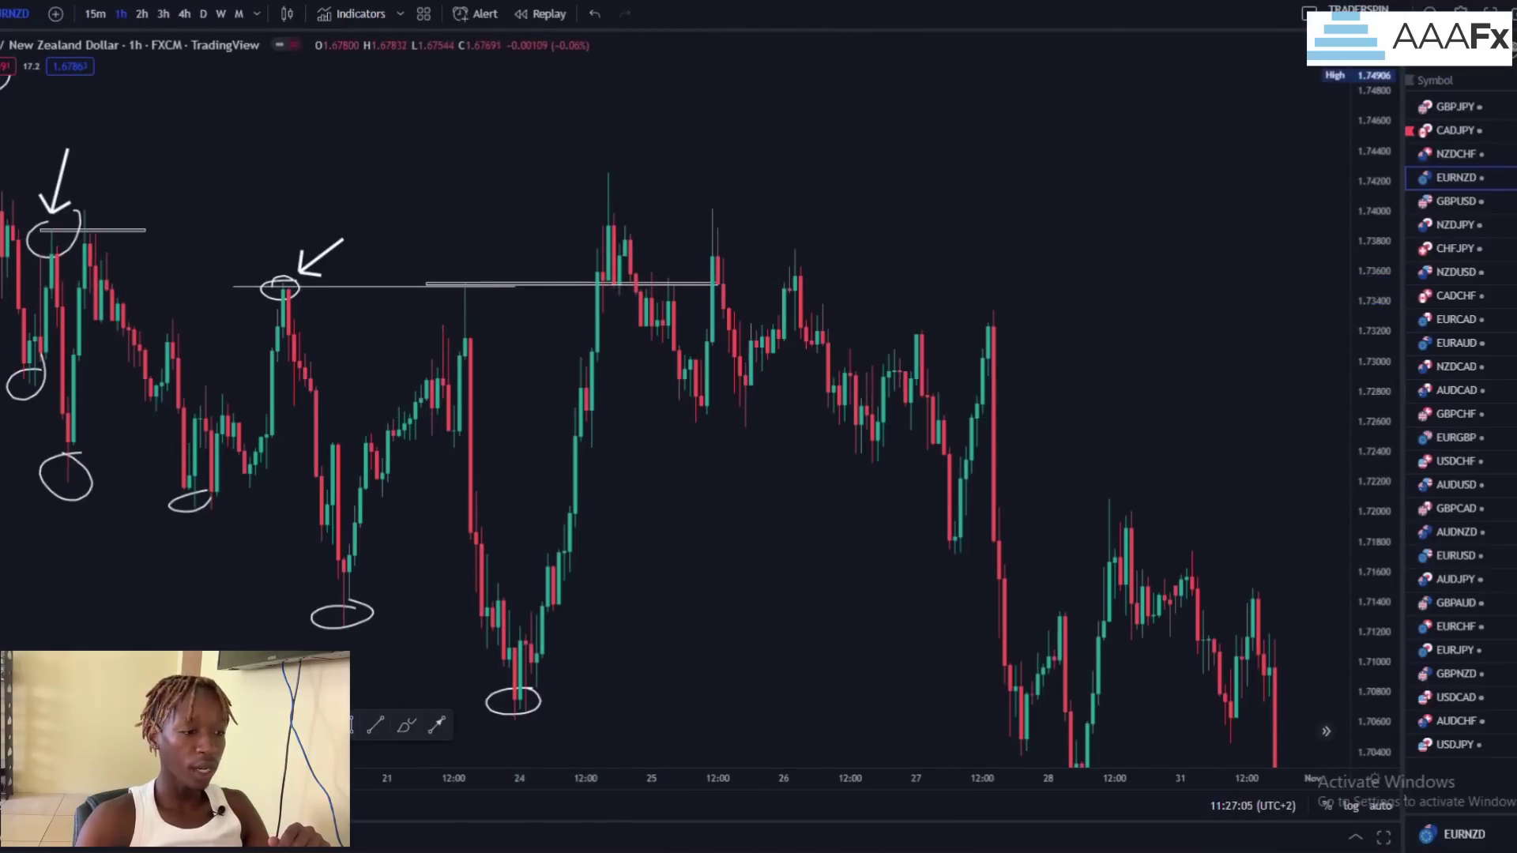
pyautogui.click(435, 727)
pyautogui.moveTo(514, 204); pyautogui.dragTo(470, 257)
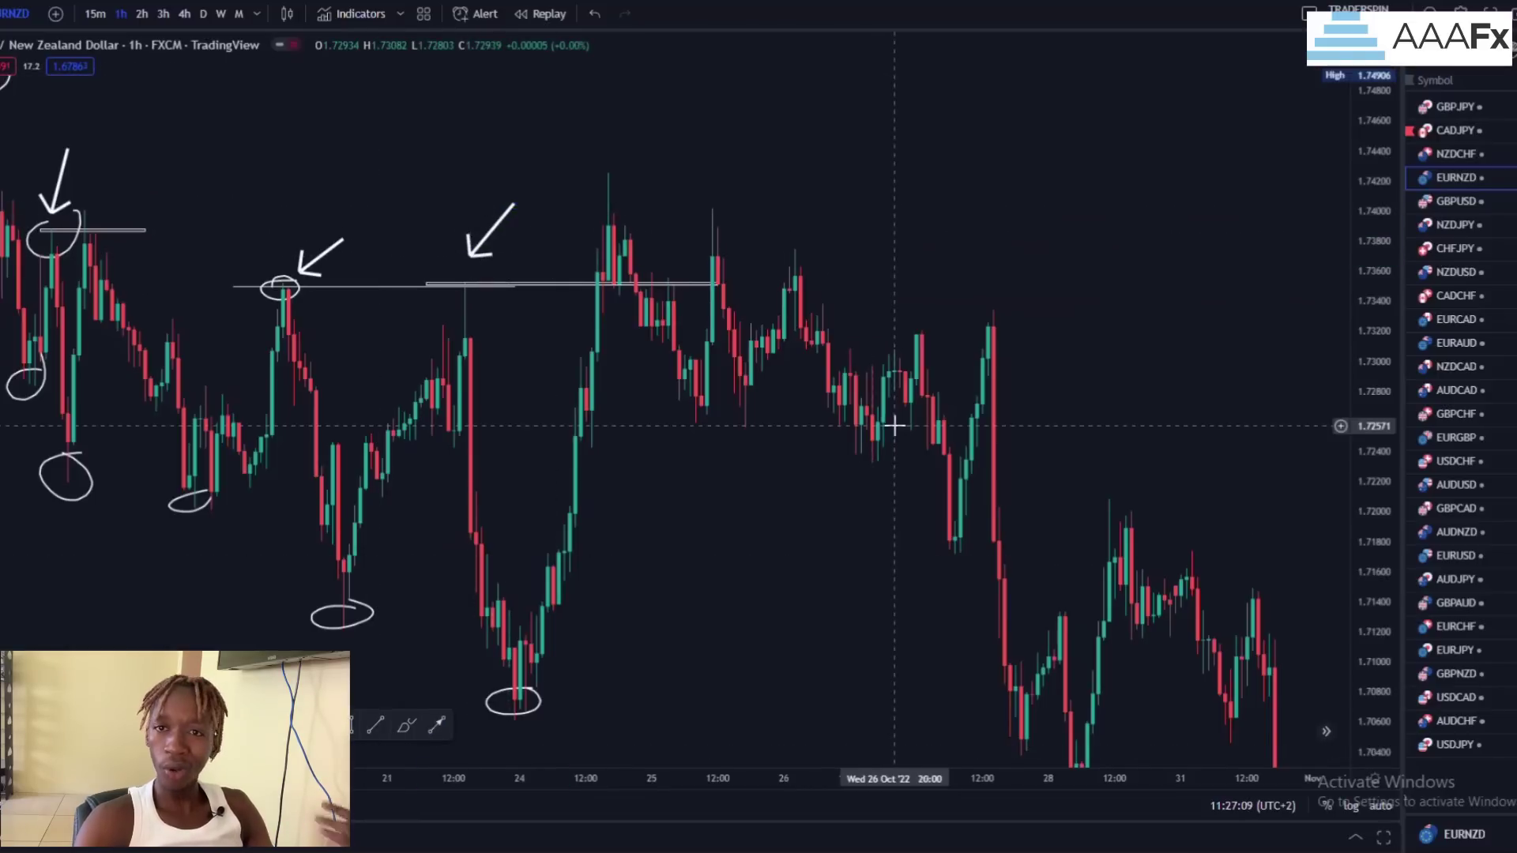
# Step: Examine how price behaves around the marked swing highs and levels between 17 and 31 October
pyautogui.moveTo(1382, 467); pyautogui.dragTo(1382, 310)
pyautogui.scroll(-5, 889, 405)
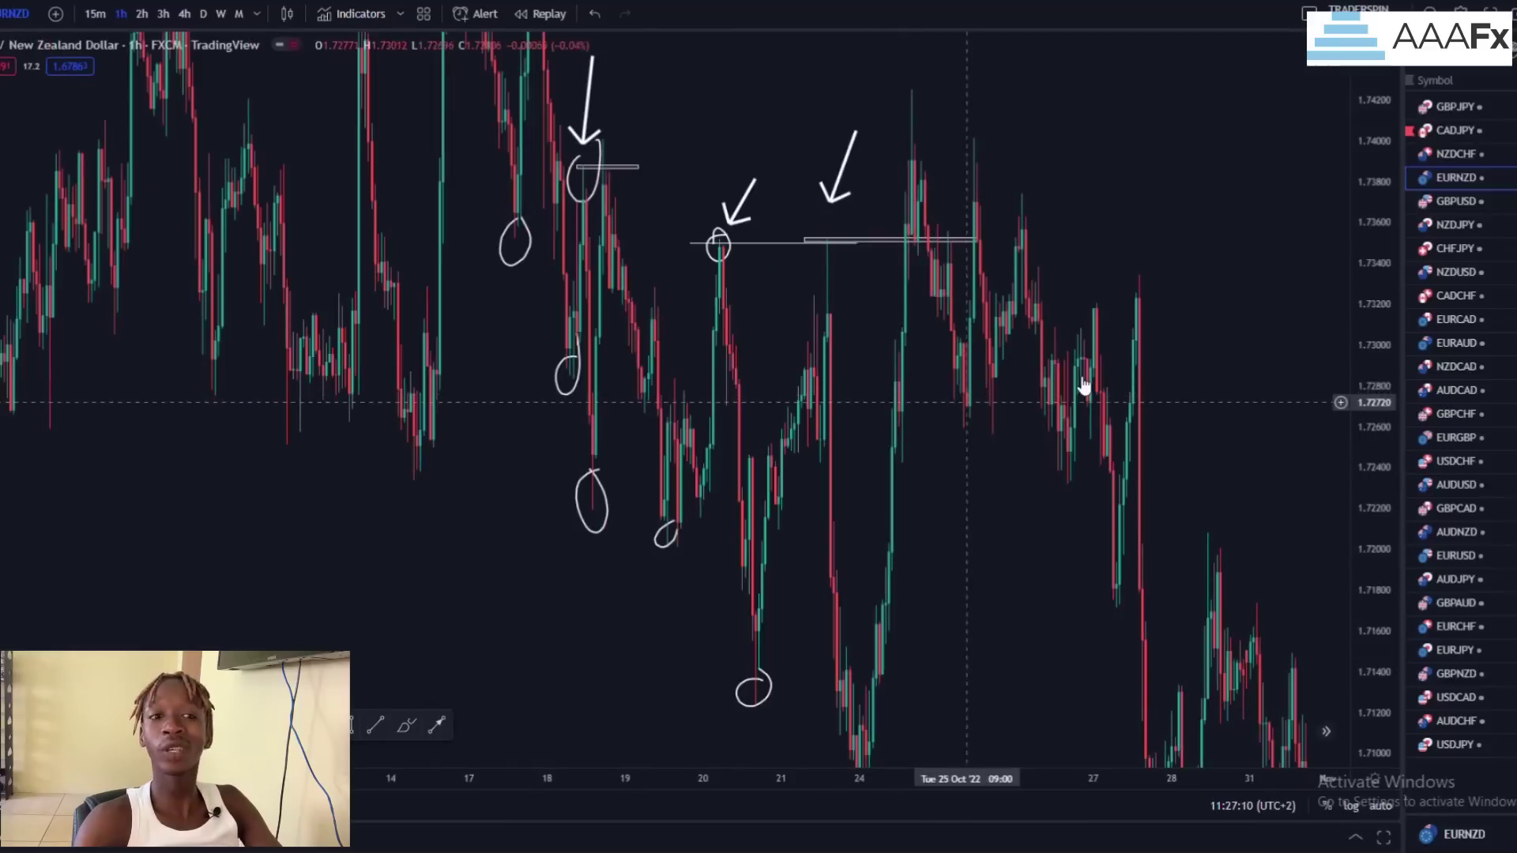
pyautogui.moveTo(1388, 149); pyautogui.dragTo(1383, 307)
pyautogui.moveTo(1215, 263); pyautogui.dragTo(1084, 333)
pyautogui.scroll(1, 1088, 333)
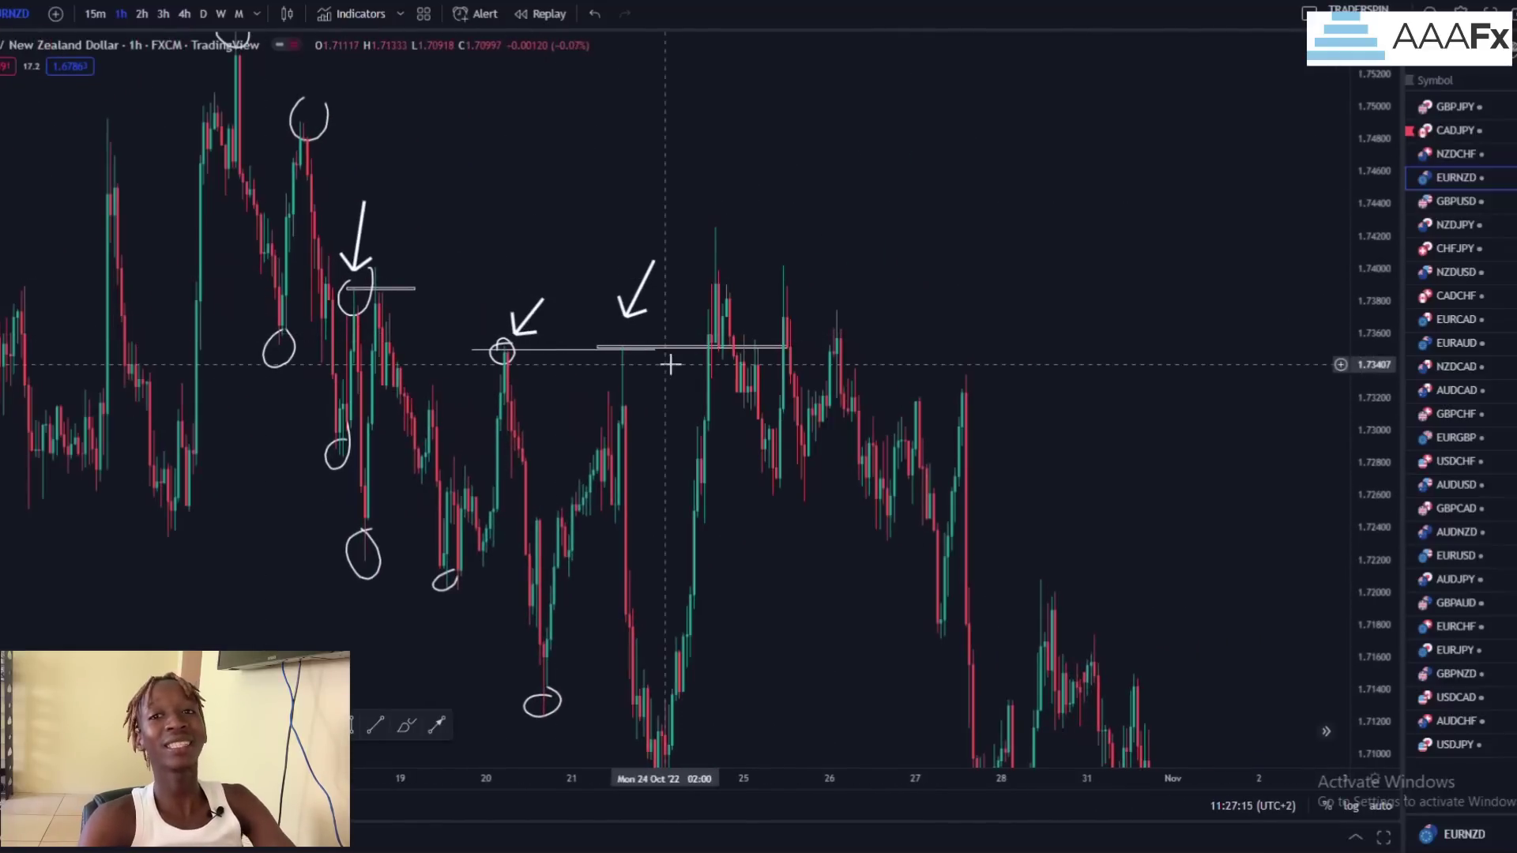
pyautogui.scroll(3, 1079, 467)
pyautogui.scroll(-3, 1079, 467)
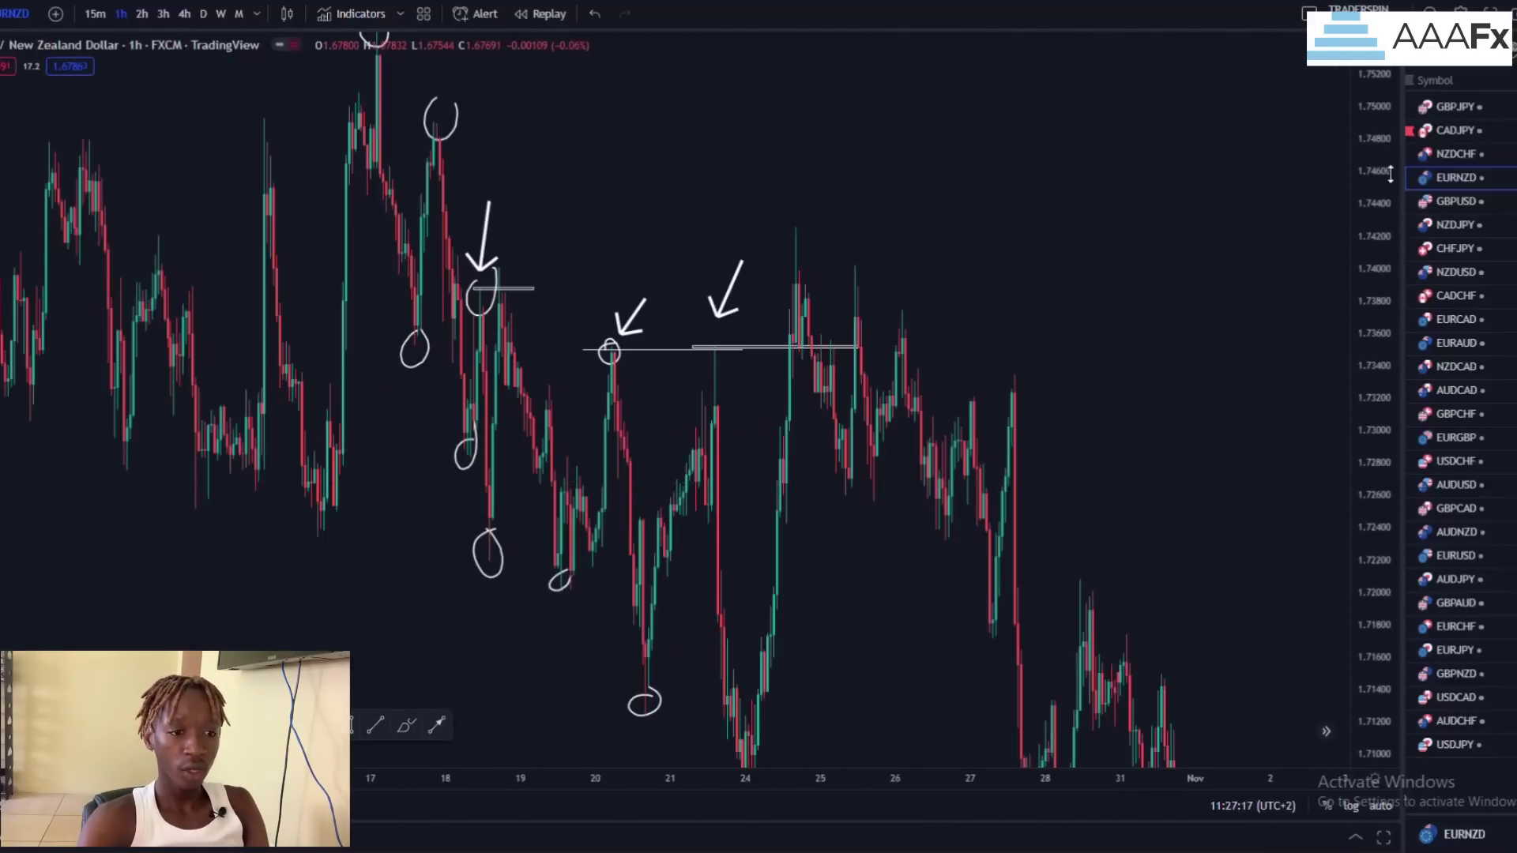
pyautogui.scroll(3, 758, 413)
pyautogui.moveTo(1010, 362); pyautogui.dragTo(958, 352)
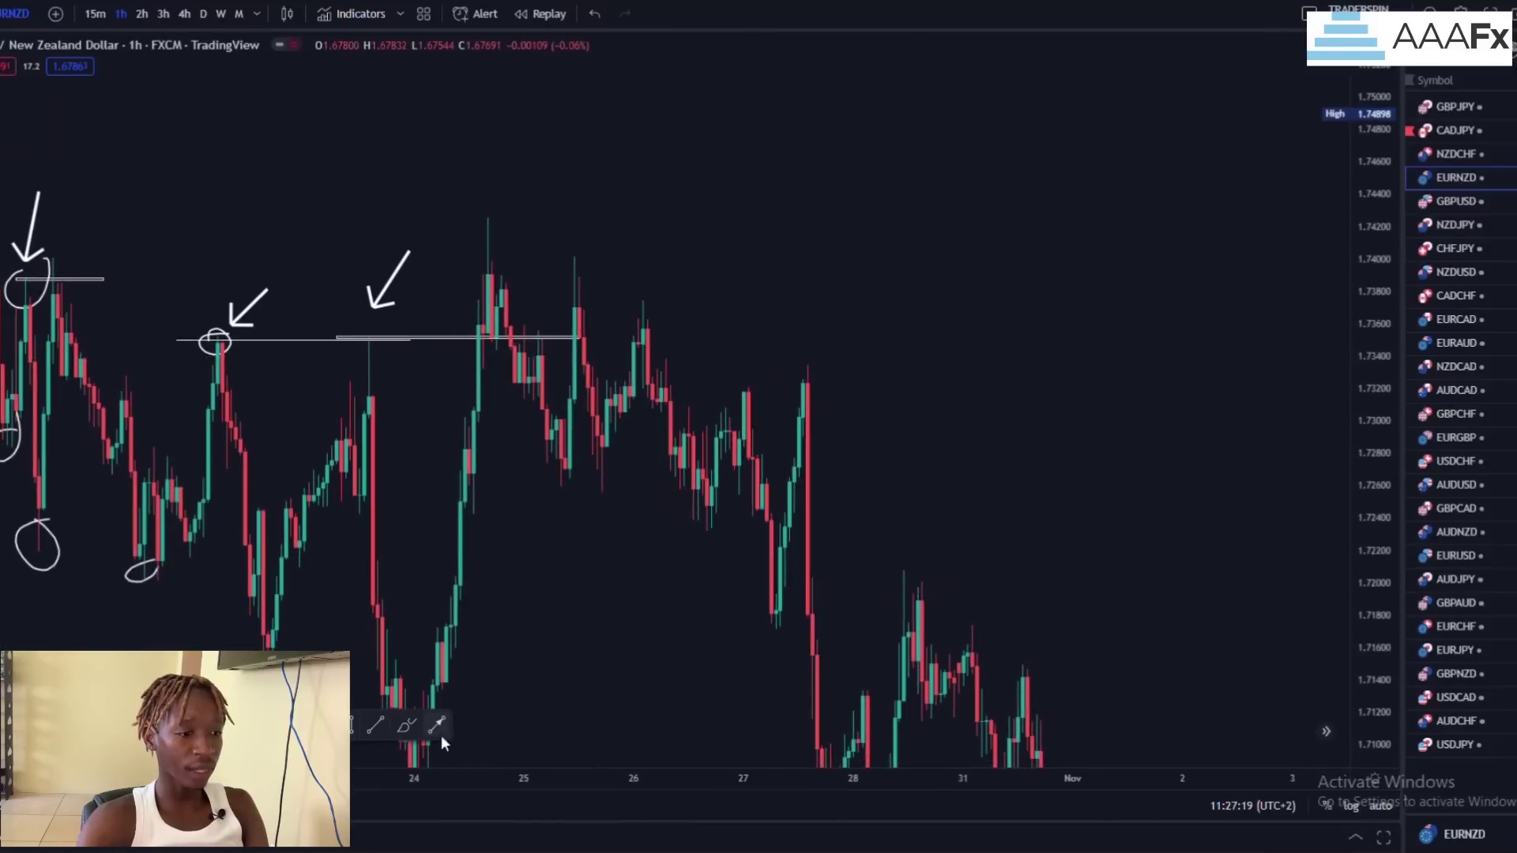
# Step: Circle the swing highs and swing lows on 25 and 26 October with the brush
pyautogui.click(404, 722)
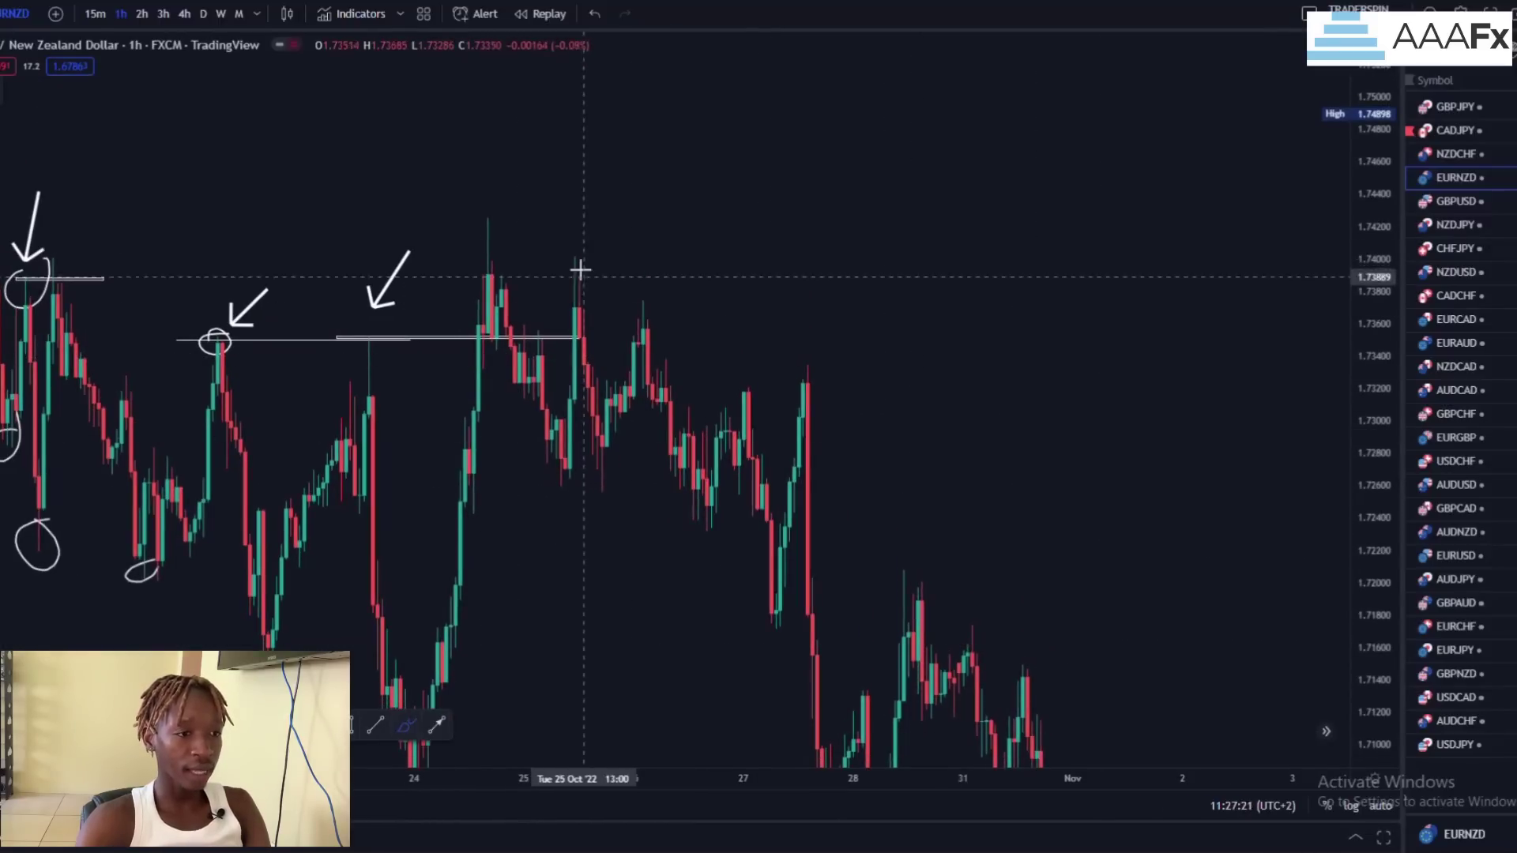
pyautogui.moveTo(569, 257); pyautogui.dragTo(575, 251)
pyautogui.moveTo(620, 458); pyautogui.dragTo(601, 479)
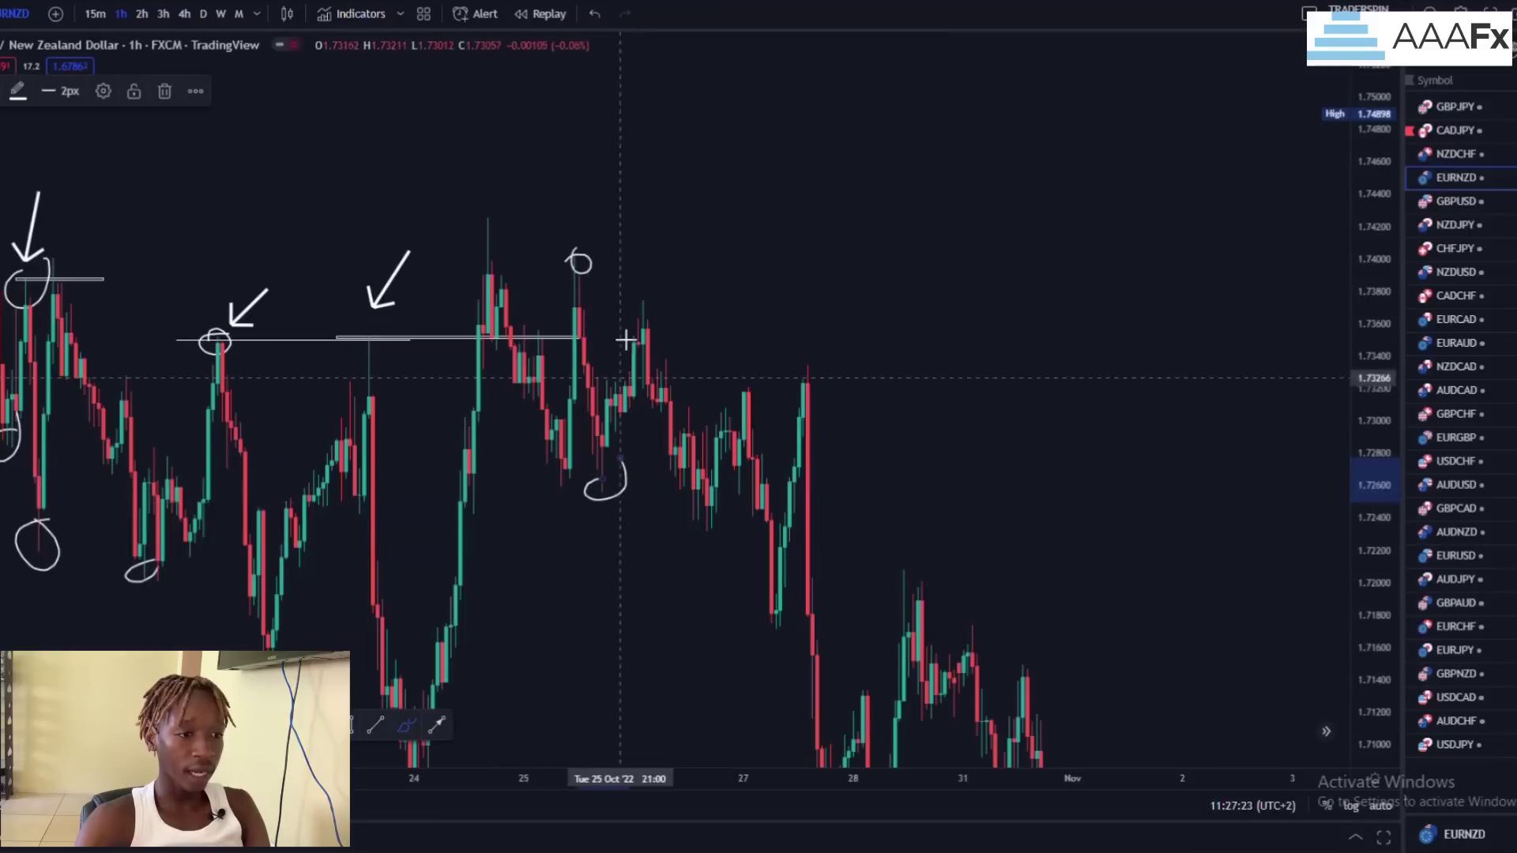
pyautogui.moveTo(631, 306); pyautogui.dragTo(636, 294)
pyautogui.moveTo(715, 517); pyautogui.dragTo(678, 529)
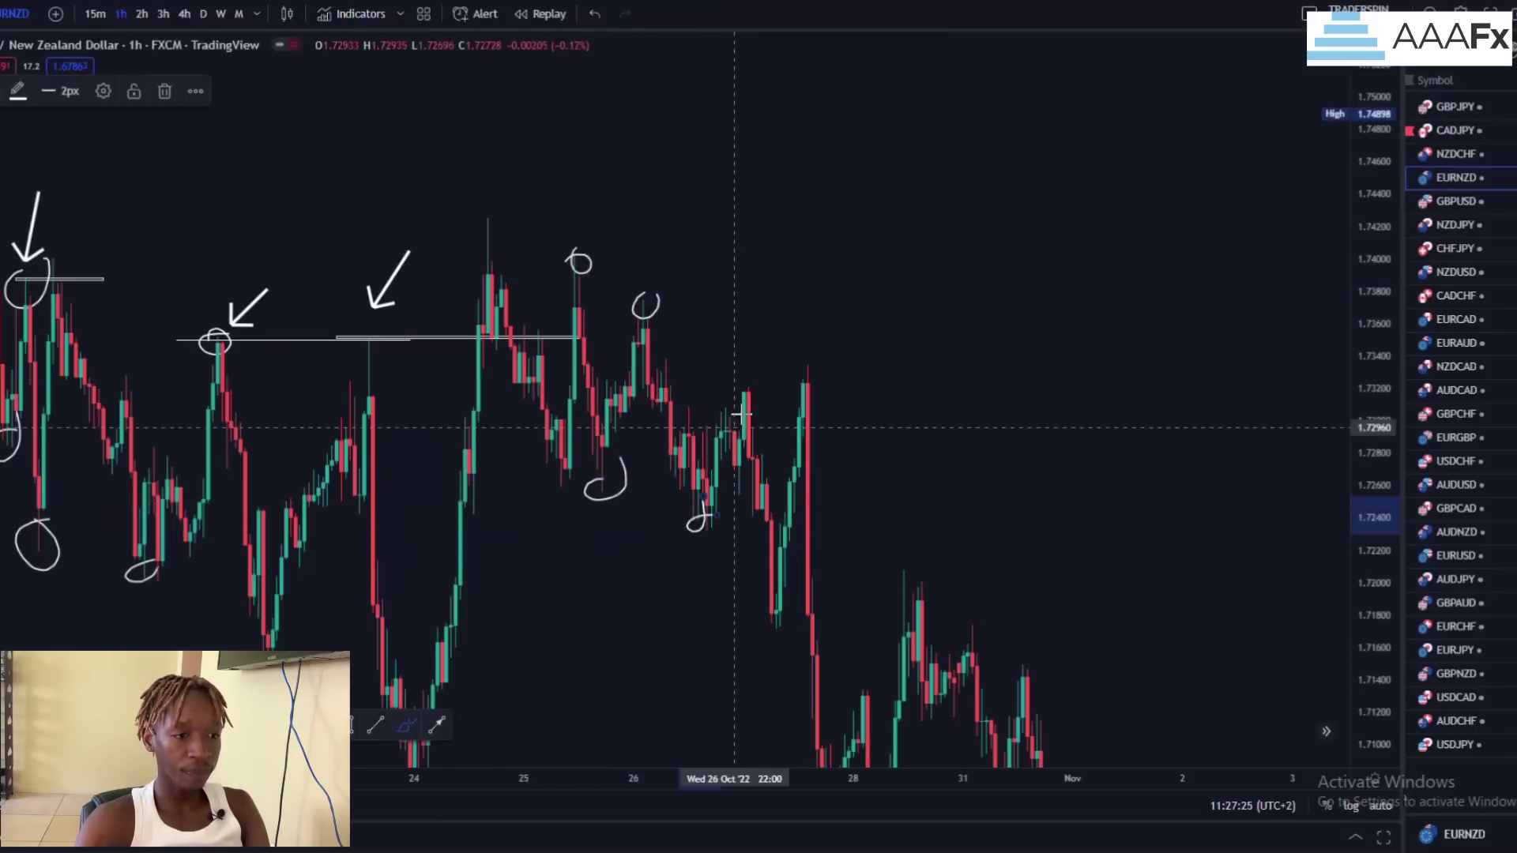
# Step: Circle the swing high at the start of 27 October, draw a horizontal level across it and point an arrow at it
pyautogui.moveTo(721, 400)
pyautogui.mouseDown()
pyautogui.moveTo(749, 385)
pyautogui.moveTo(867, 389)
pyautogui.mouseUp()
pyautogui.click(345, 724)
pyautogui.scroll(3, 988, 399)
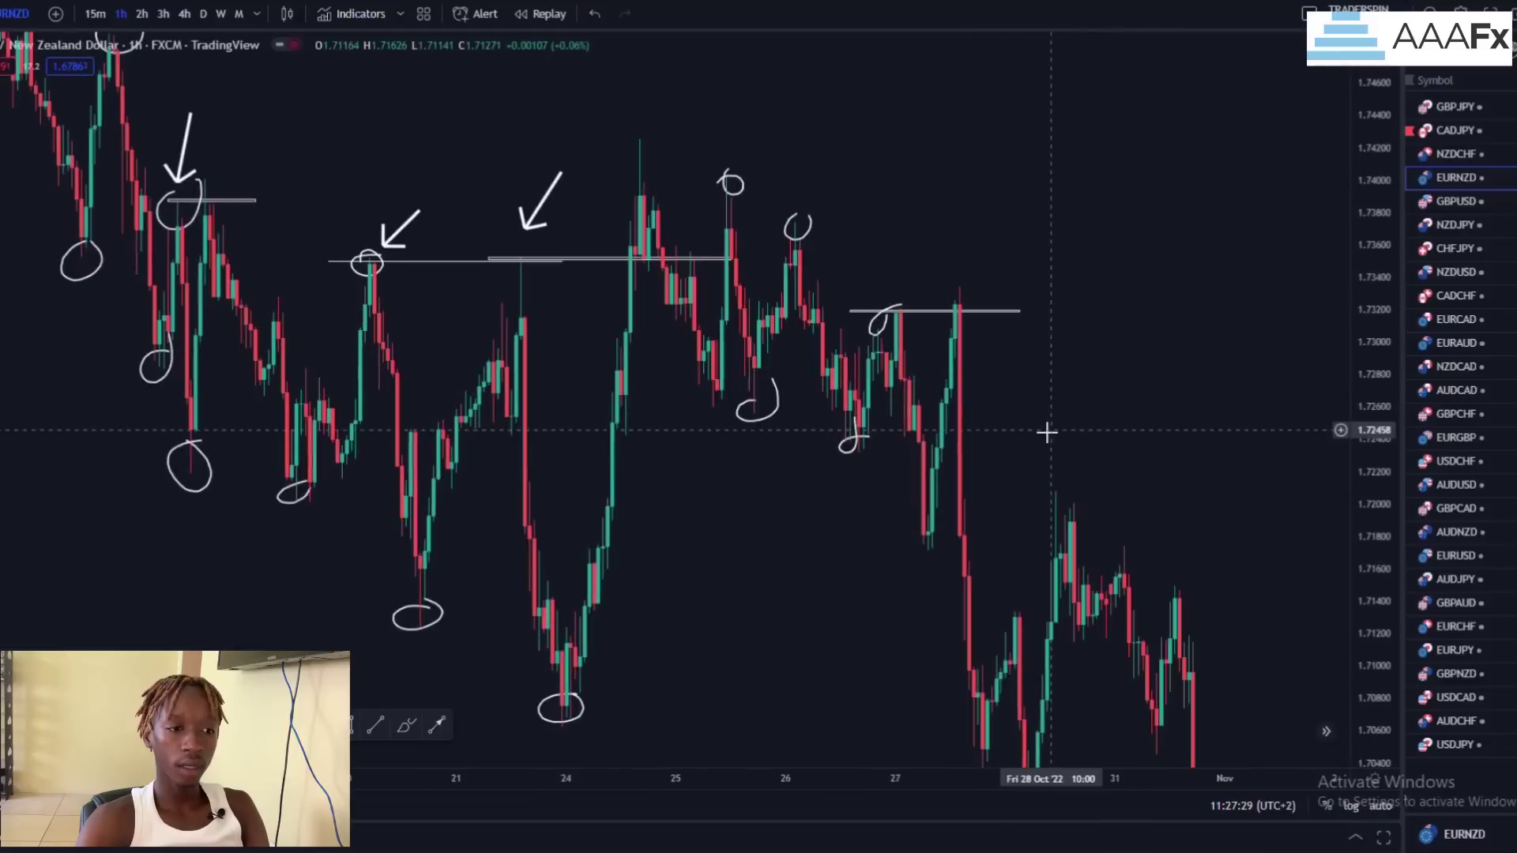
pyautogui.moveTo(723, 230); pyautogui.dragTo(687, 282)
pyautogui.click(999, 401)
# Step: Circle the 27 October swing low and the following high that pierces the horizontal level with the brush
pyautogui.moveTo(1036, 520); pyautogui.dragTo(943, 354)
pyautogui.scroll(-4, 998, 415)
pyautogui.scroll(5, 1043, 356)
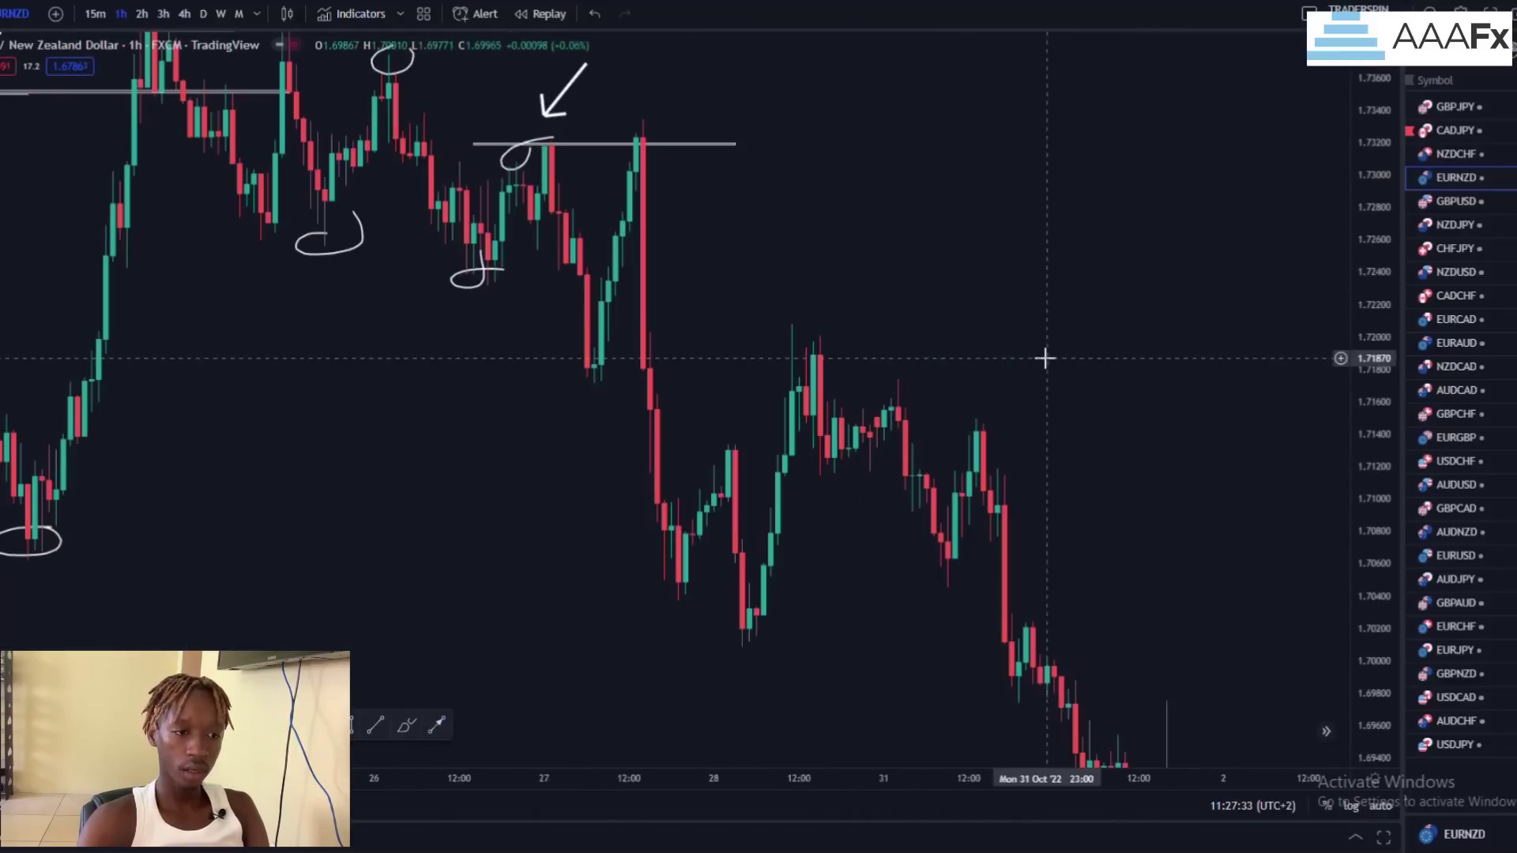
pyautogui.moveTo(598, 395)
pyautogui.mouseDown()
pyautogui.moveTo(565, 423)
pyautogui.moveTo(600, 393)
pyautogui.mouseUp()
pyautogui.moveTo(660, 142); pyautogui.dragTo(662, 152)
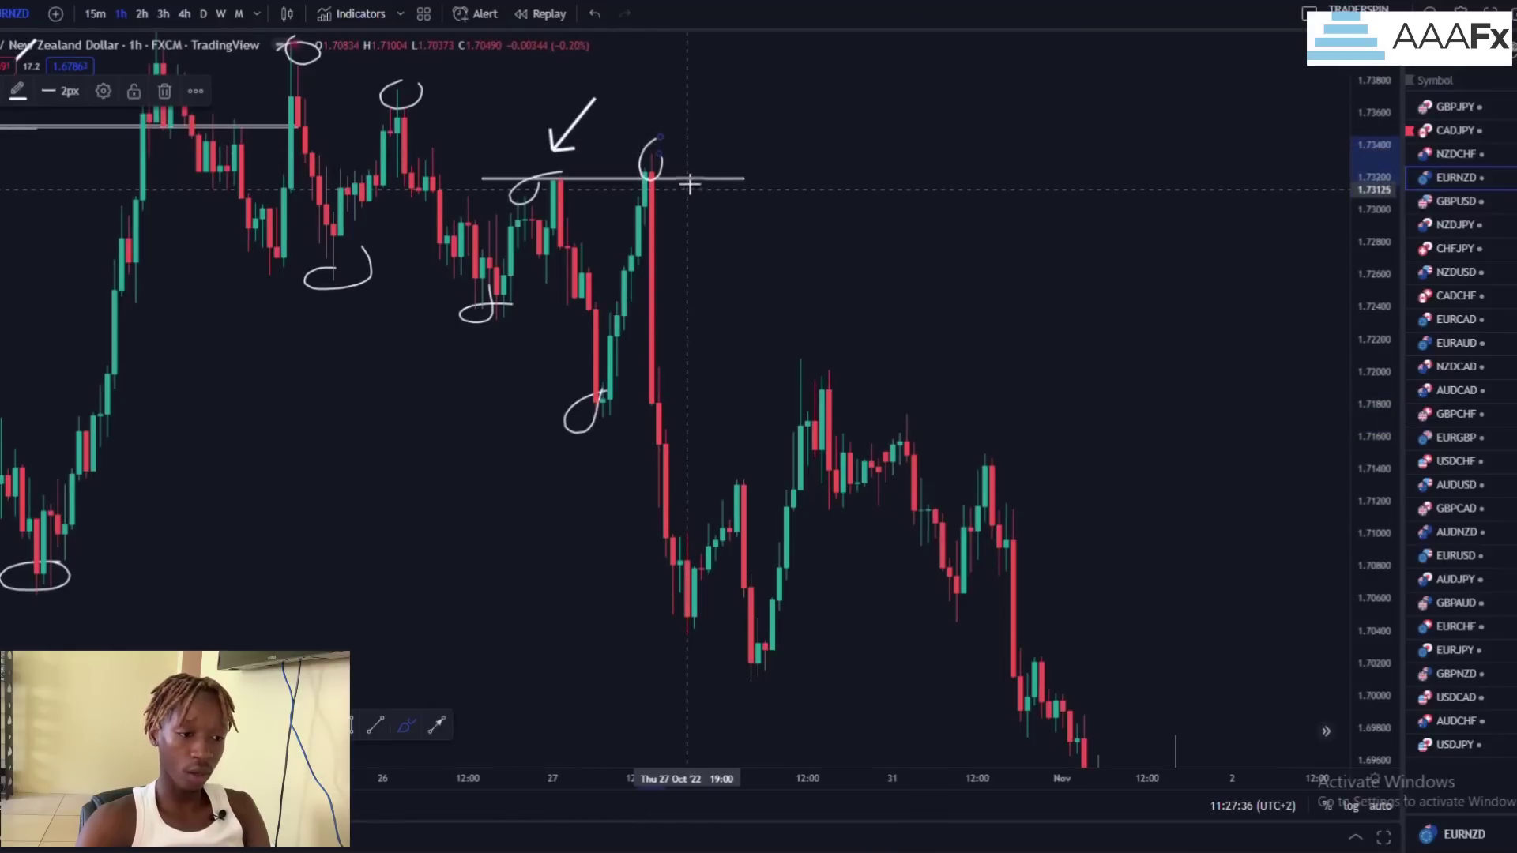
# Step: Circle the swing low and high around 28 October and mark the high with a thin horizontal level and an arrow
pyautogui.moveTo(704, 607); pyautogui.dragTo(701, 604)
pyautogui.moveTo(746, 468); pyautogui.dragTo(766, 460)
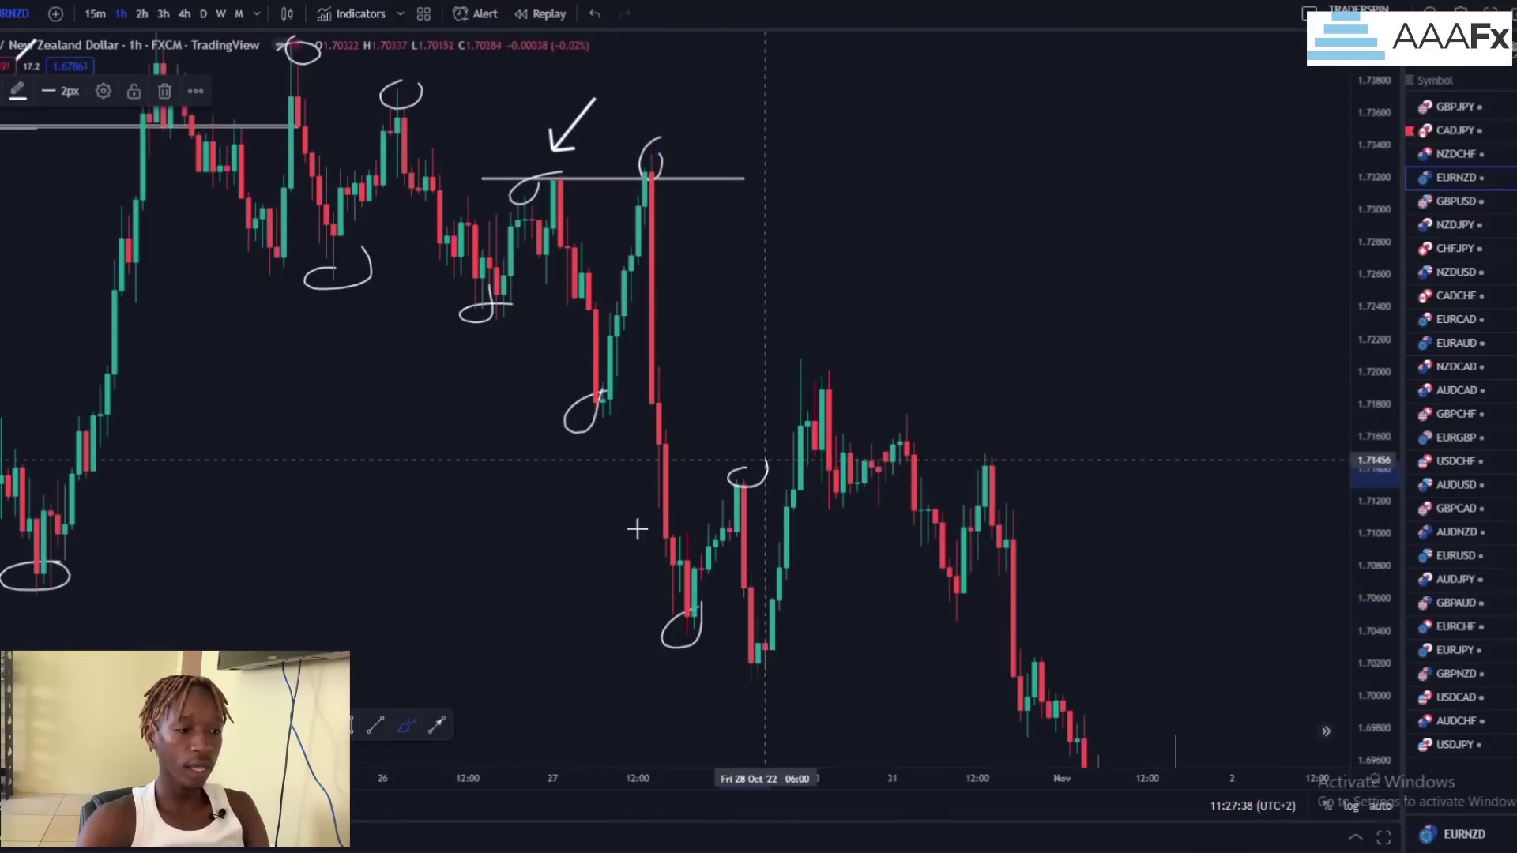
pyautogui.click(345, 726)
pyautogui.click(834, 478)
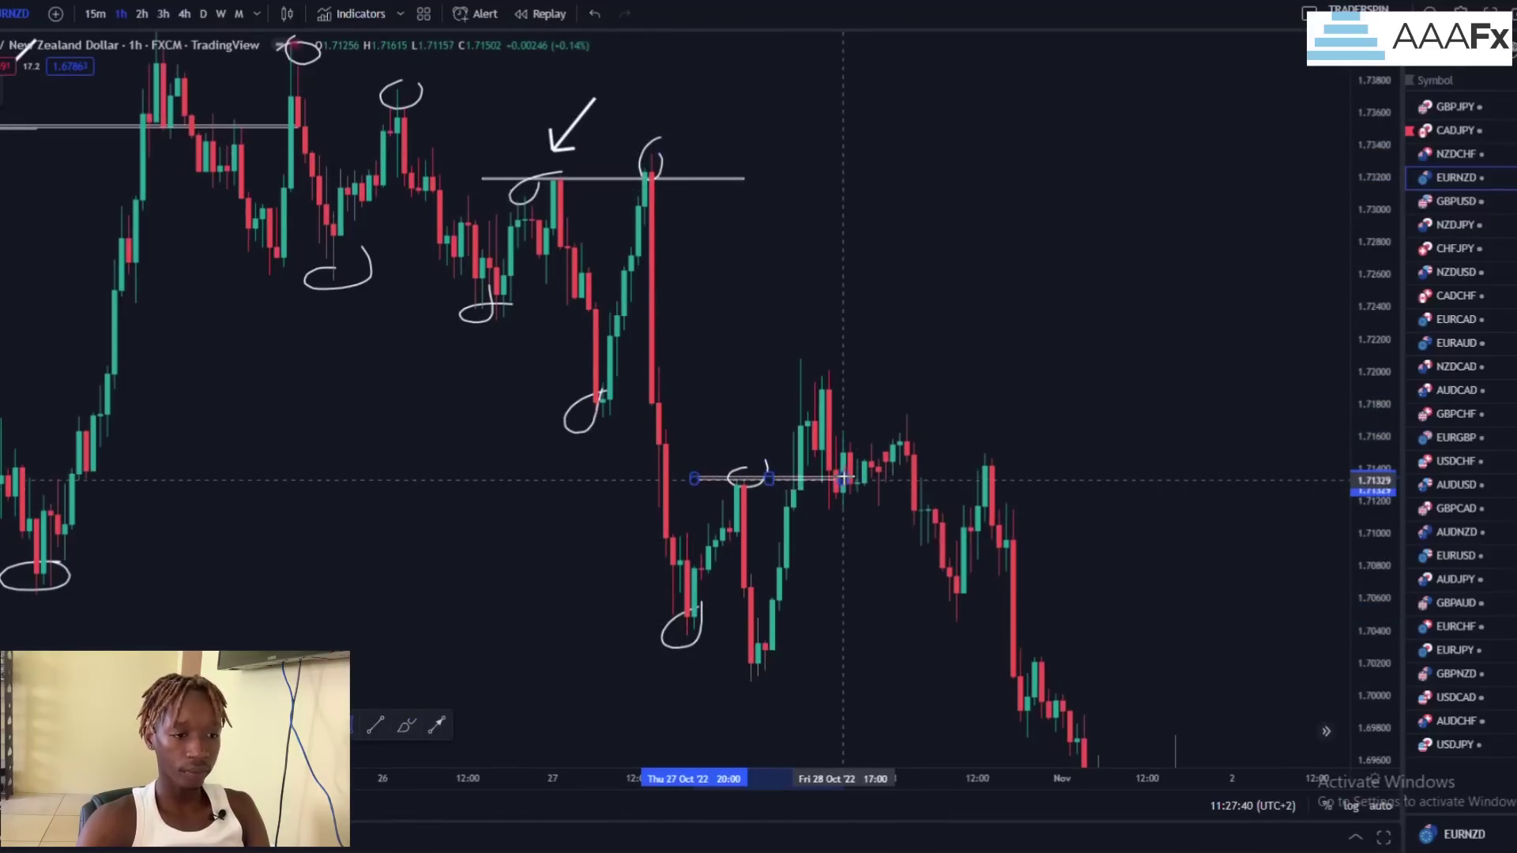
pyautogui.click(439, 727)
pyautogui.moveTo(749, 397); pyautogui.dragTo(760, 427)
# Step: Review the marked swing points and levels across the whole October downtrend
pyautogui.scroll(-5, 991, 549)
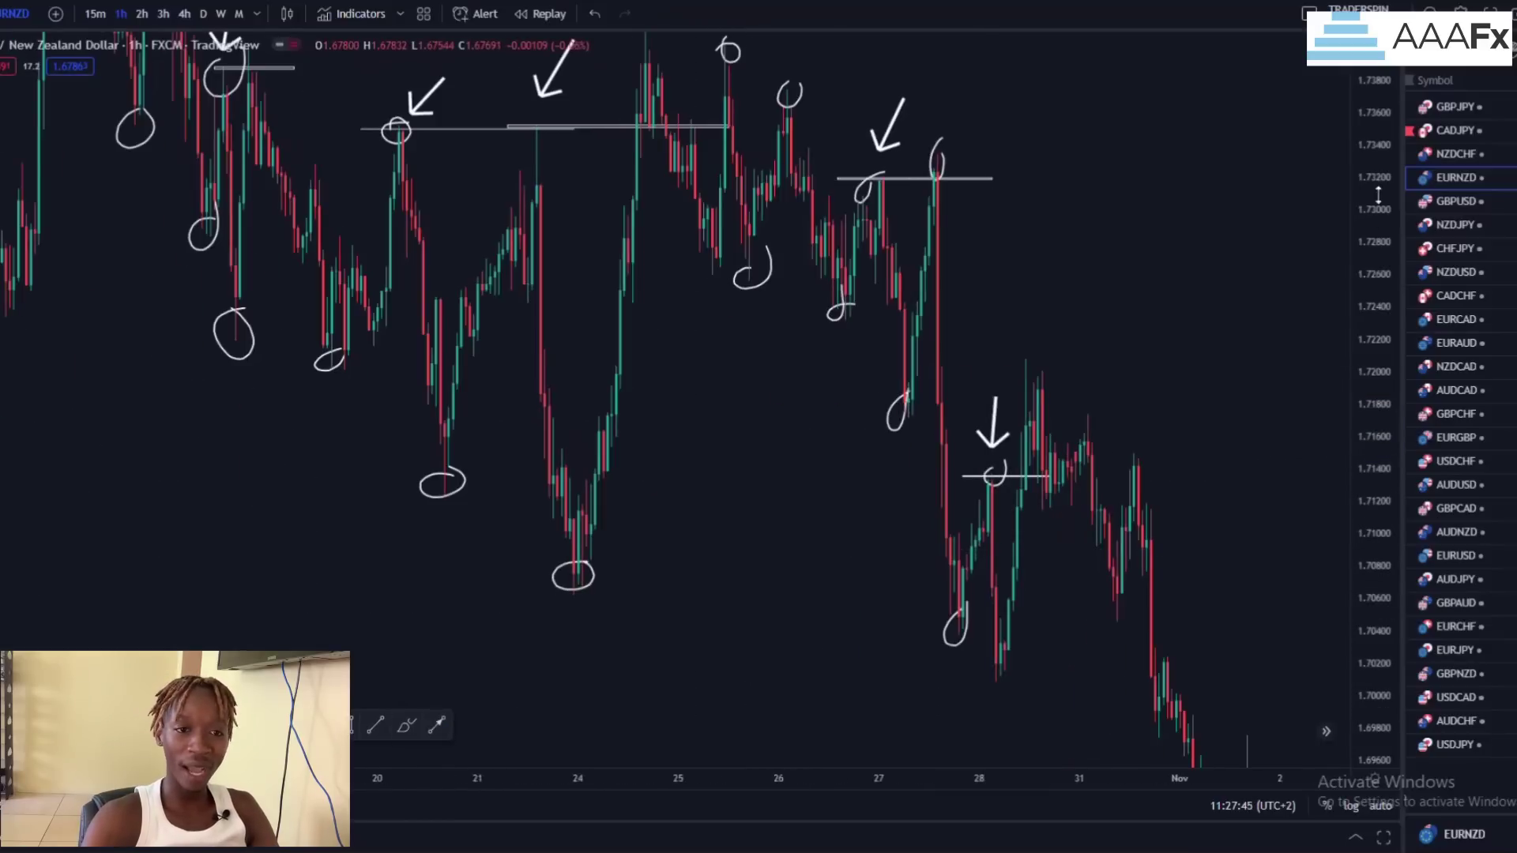
pyautogui.moveTo(1032, 203); pyautogui.dragTo(1064, 245)
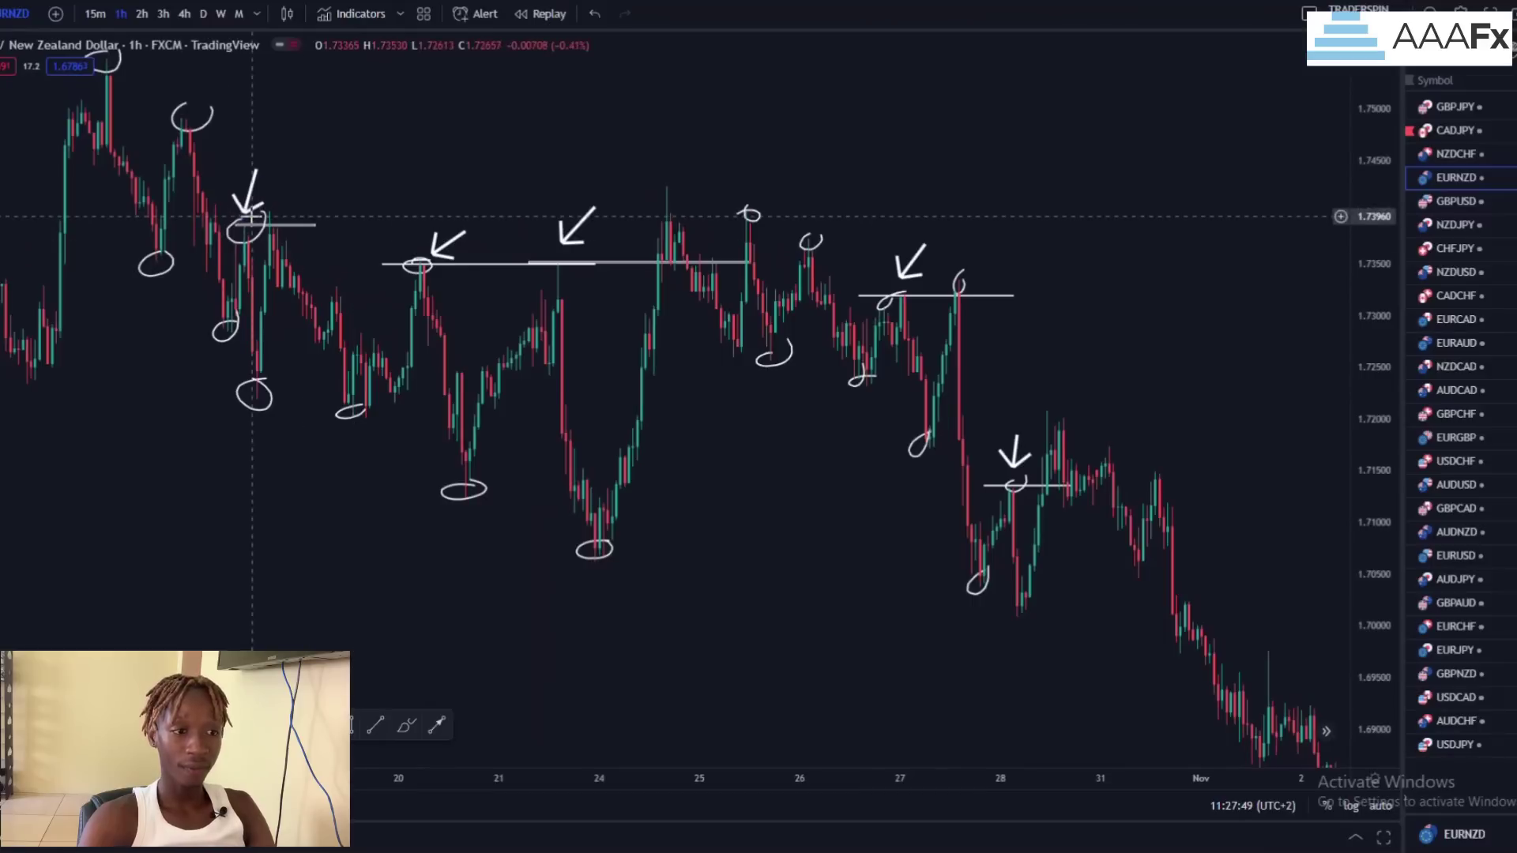
pyautogui.moveTo(1045, 598); pyautogui.dragTo(699, 389)
pyautogui.scroll(3, 670, 574)
pyautogui.scroll(-10, 793, 534)
pyautogui.moveTo(985, 437); pyautogui.dragTo(727, 538)
pyautogui.scroll(1, 870, 568)
pyautogui.scroll(-7, 872, 568)
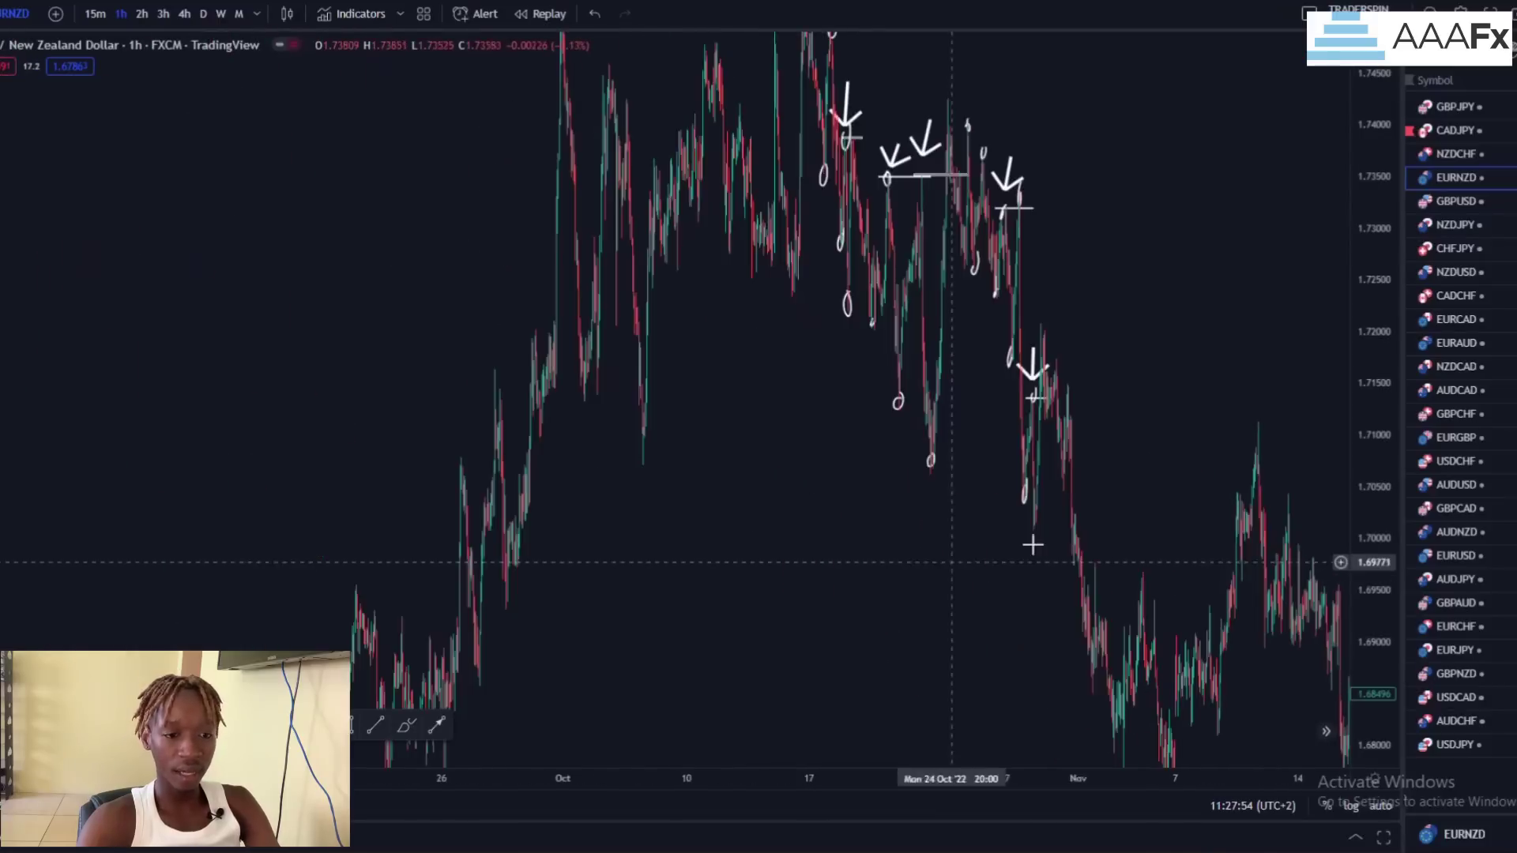
# Step: Circle the early November swing low and high, and draw a rectangle zone at about 1.6961–1.6985 from the high to 10 November
pyautogui.moveTo(1070, 512); pyautogui.dragTo(826, 402)
pyautogui.moveTo(1371, 249); pyautogui.dragTo(1371, 474)
pyautogui.scroll(4, 748, 579)
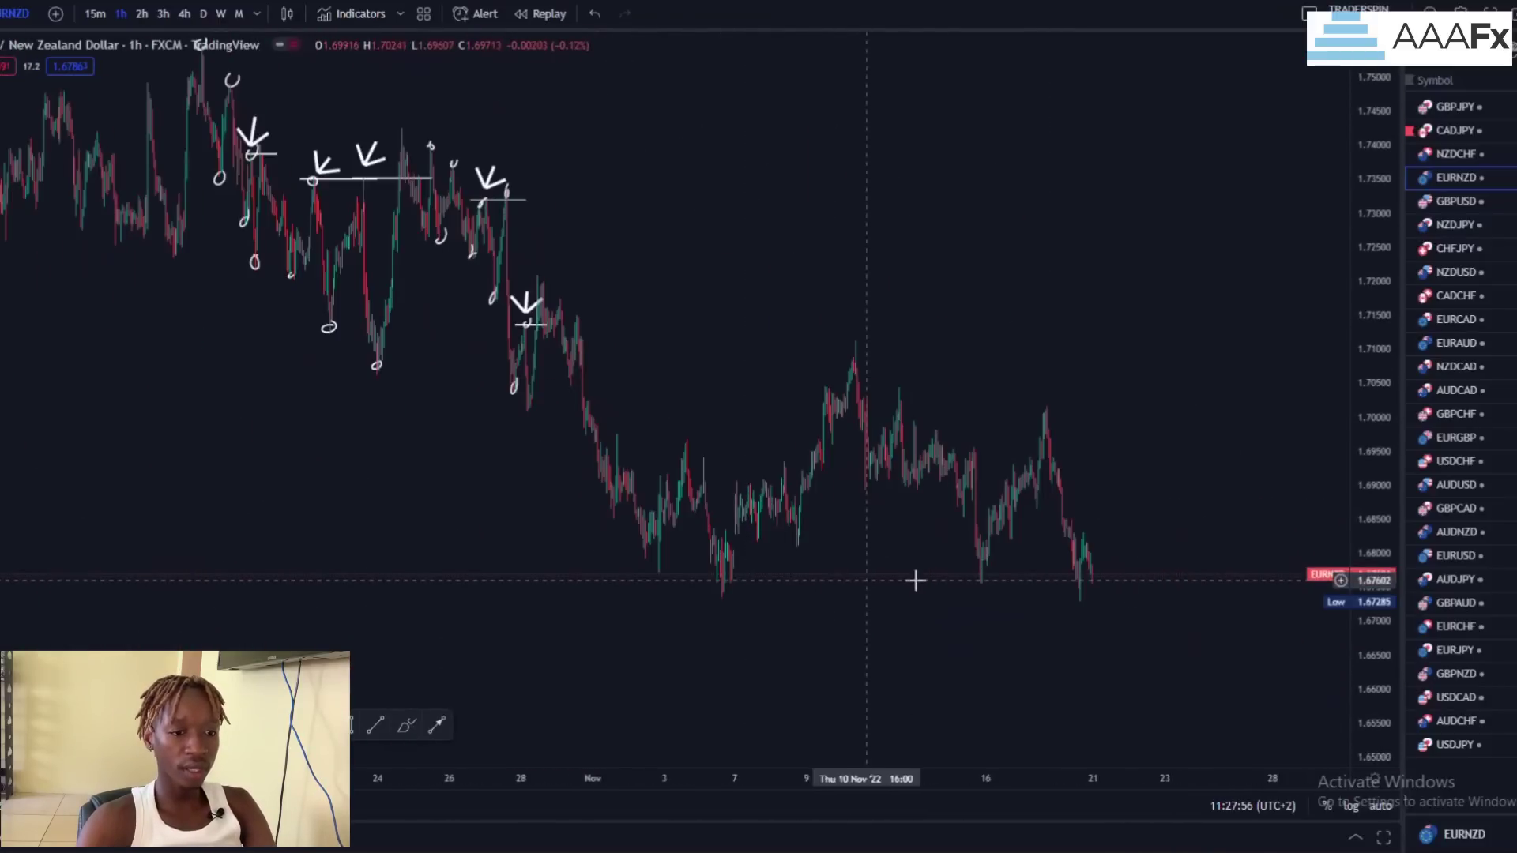
pyautogui.scroll(3, 1034, 565)
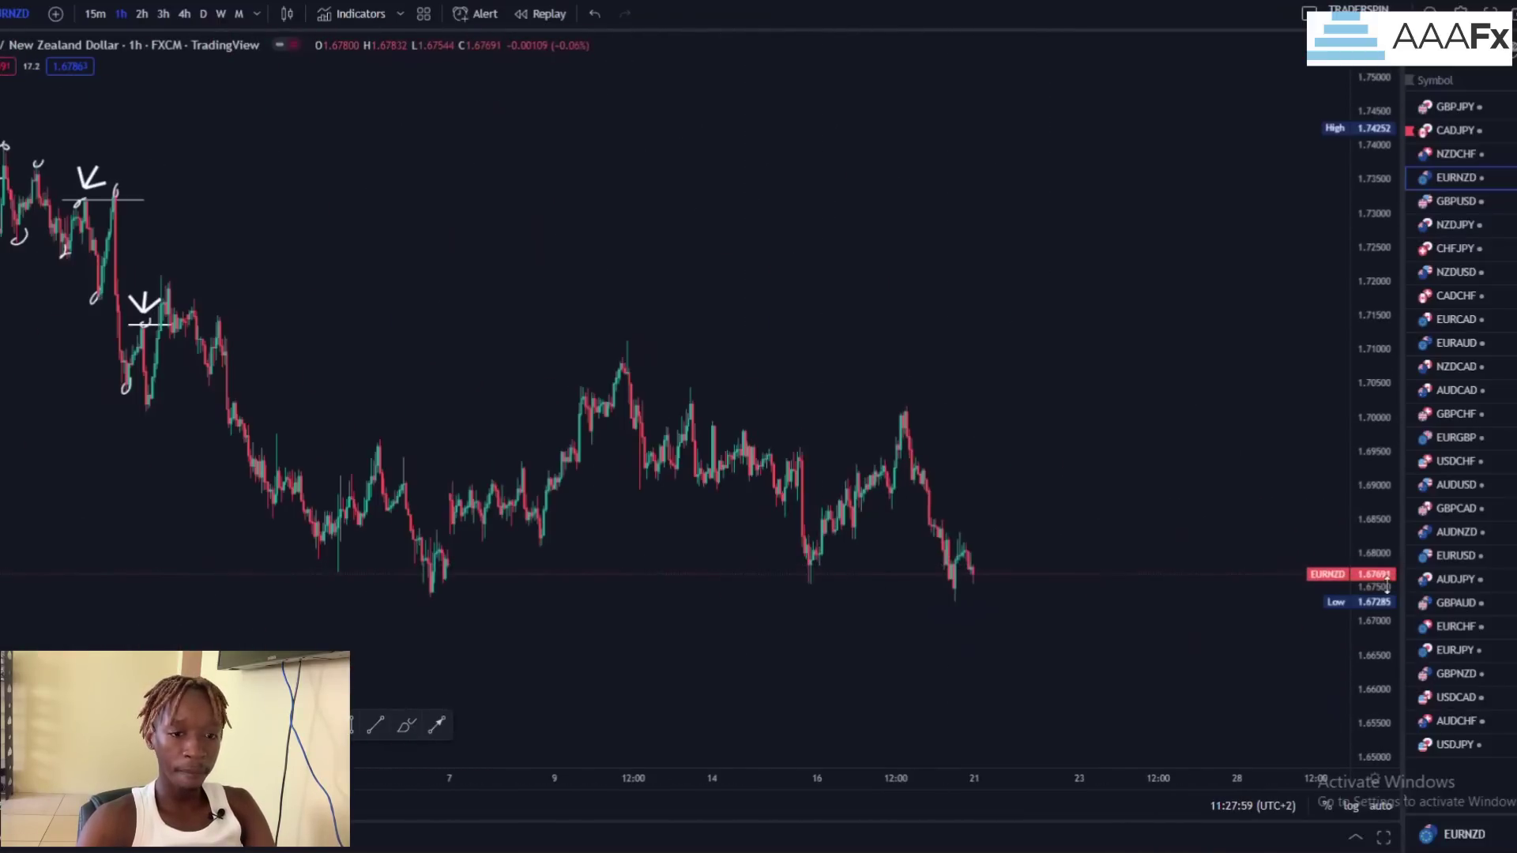
pyautogui.moveTo(1386, 586); pyautogui.dragTo(1384, 380)
pyautogui.moveTo(817, 364); pyautogui.dragTo(877, 352)
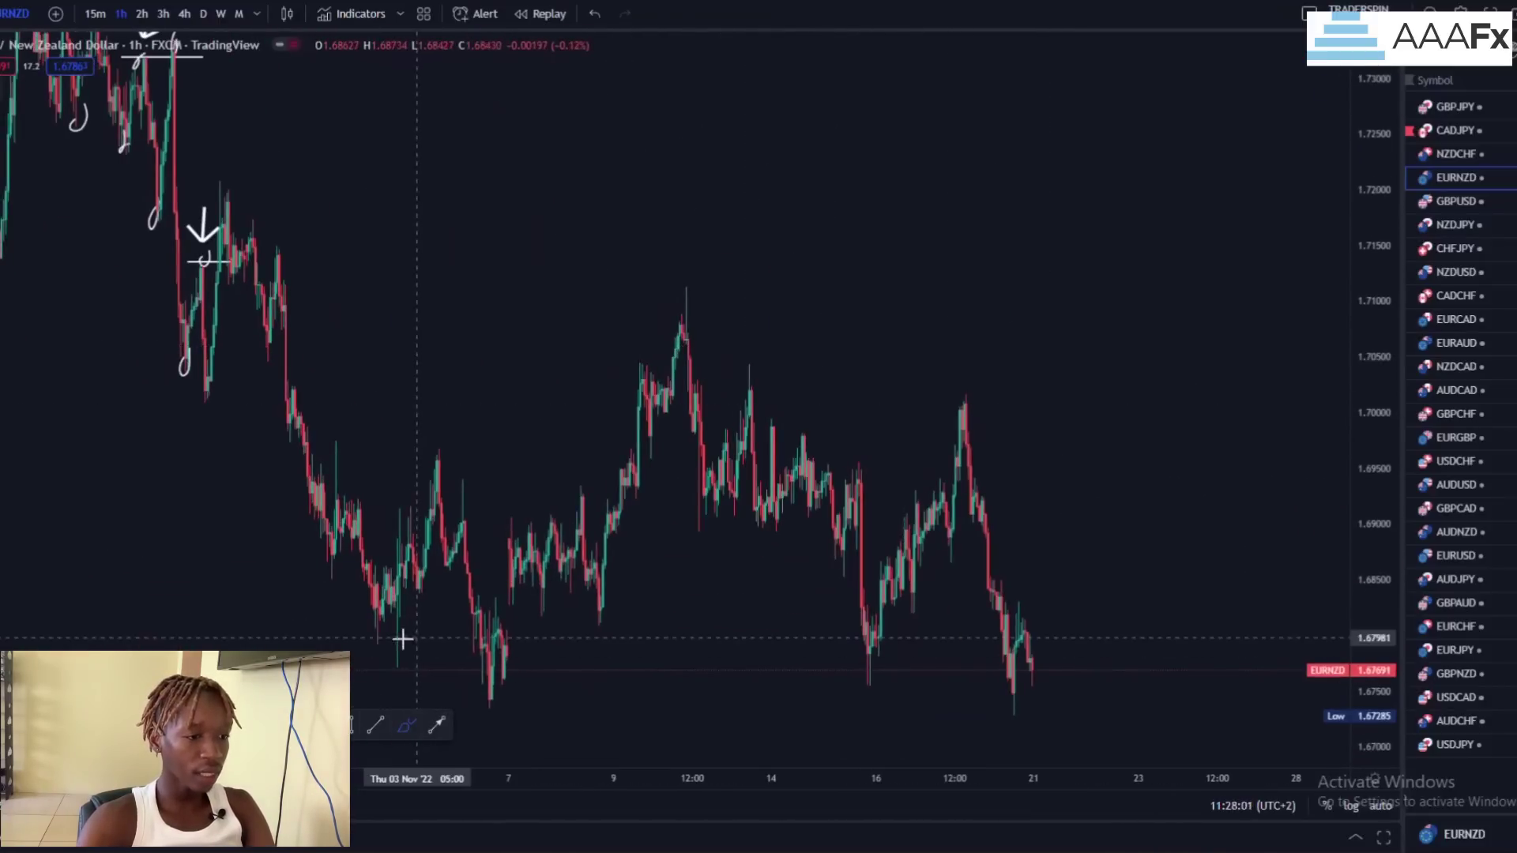
pyautogui.moveTo(402, 638); pyautogui.dragTo(403, 637)
pyautogui.moveTo(434, 450)
pyautogui.mouseDown()
pyautogui.moveTo(745, 454)
pyautogui.moveTo(699, 430)
pyautogui.mouseUp()
pyautogui.hotkey('alt', 'shift', 'r')
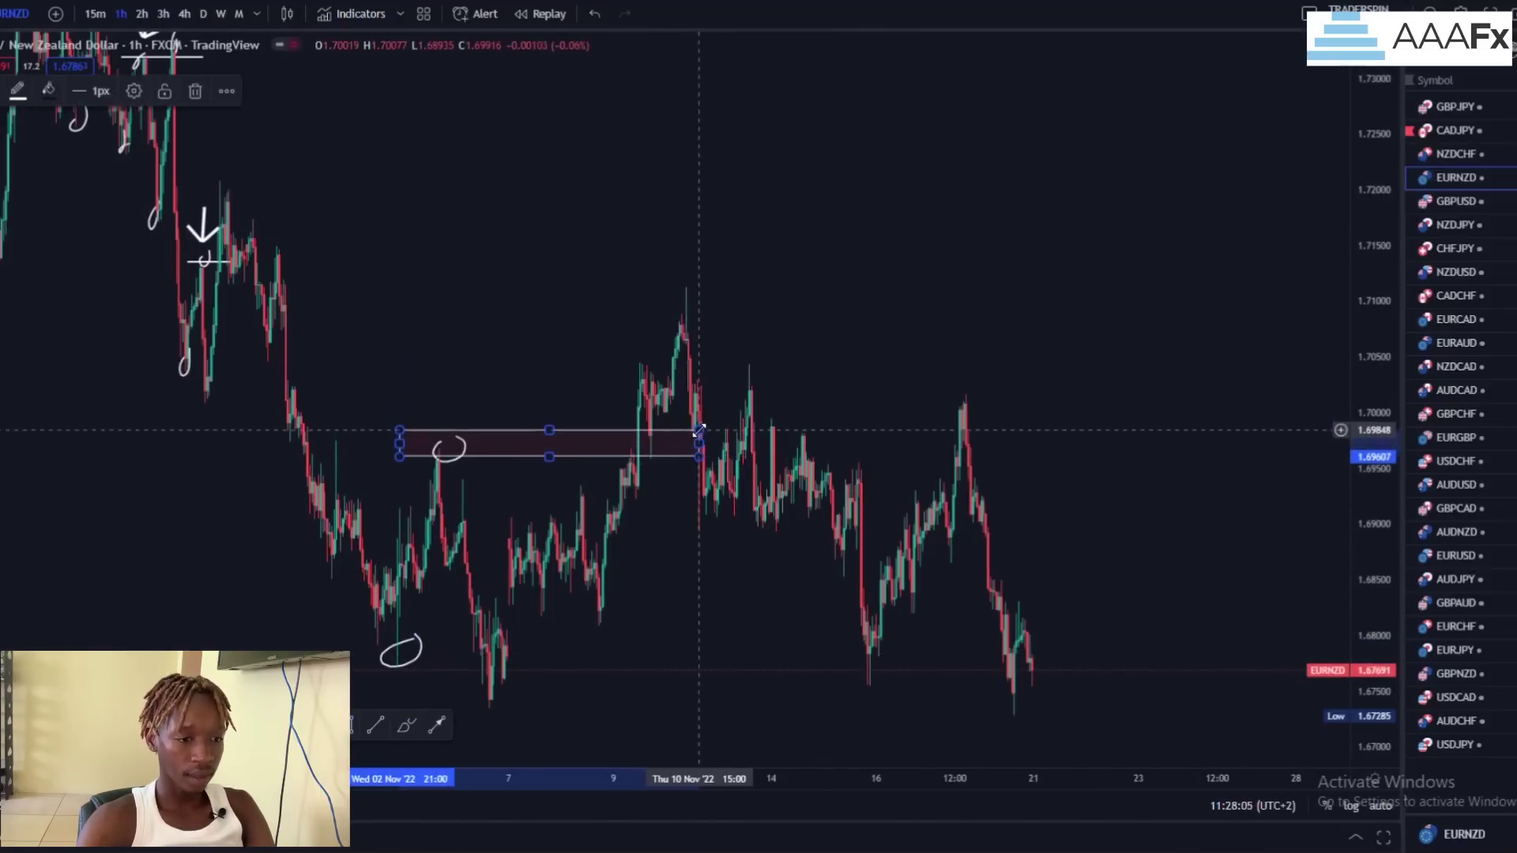
# Step: Circle the swing highs and swing lows between 11 and 15 November with the brush
pyautogui.click(406, 725)
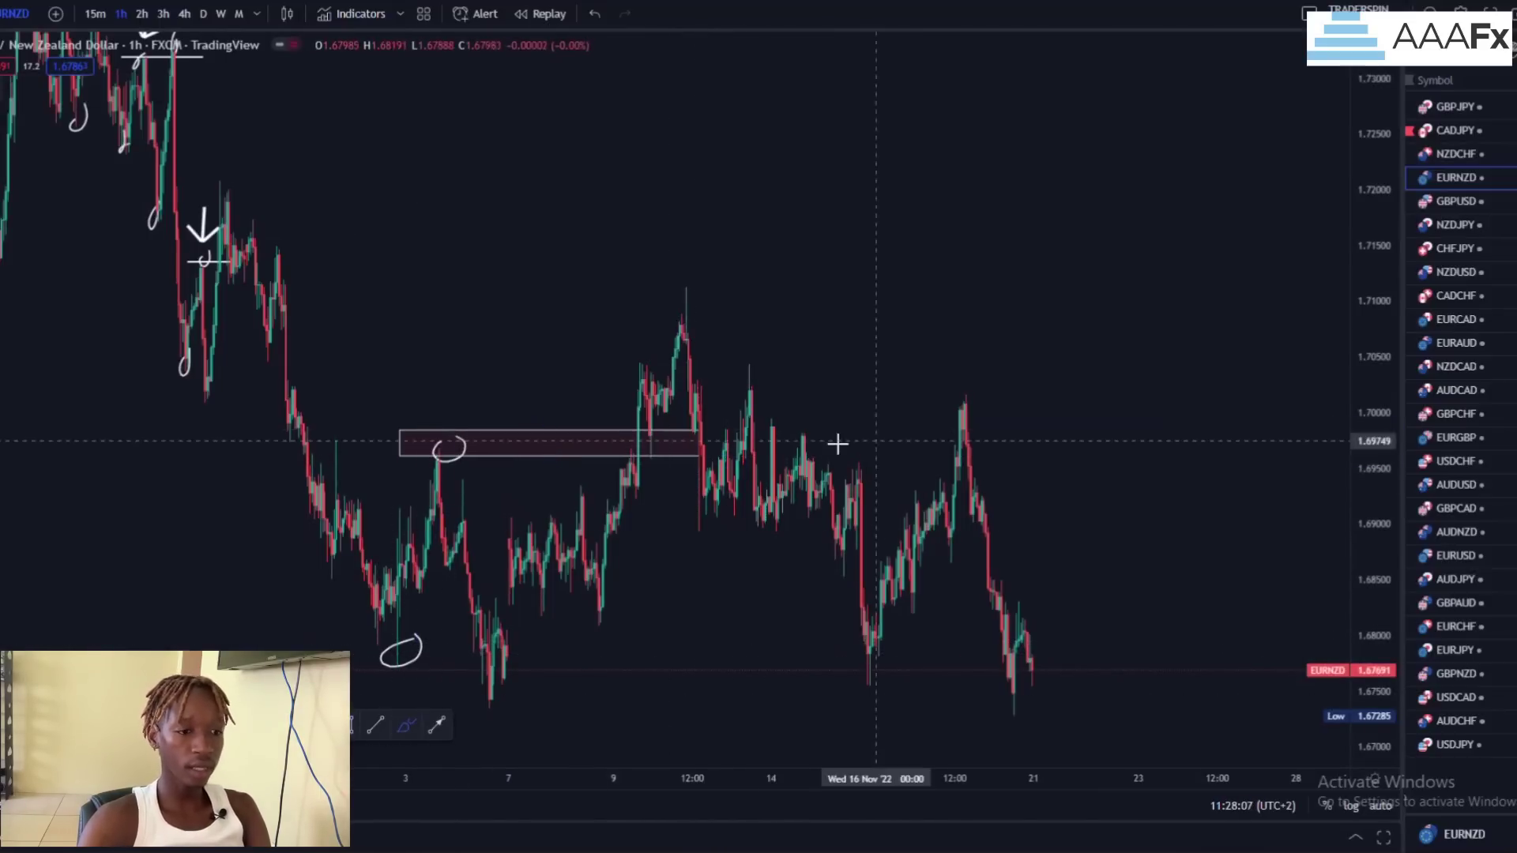
pyautogui.moveTo(755, 355); pyautogui.dragTo(740, 376)
pyautogui.moveTo(774, 526); pyautogui.dragTo(804, 498)
pyautogui.moveTo(805, 425); pyautogui.dragTo(816, 438)
pyautogui.moveTo(833, 562); pyautogui.dragTo(839, 563)
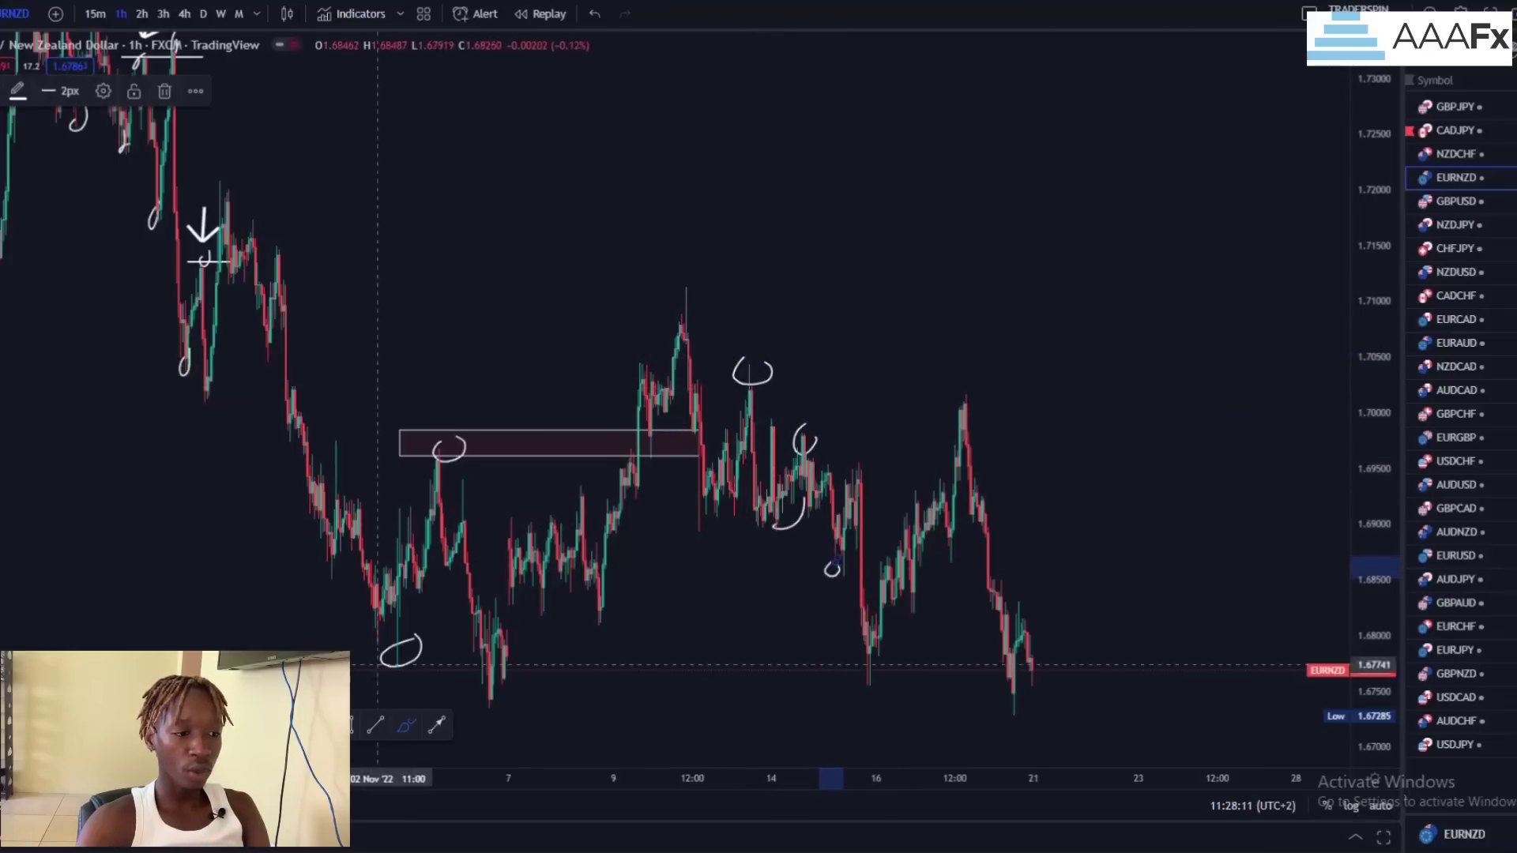
# Step: Draw a thin rectangle zone across the 15 November swing high, extending past the candles that return to it
pyautogui.click(351, 727)
pyautogui.click(1082, 473)
pyautogui.click(1174, 452)
# Step: Draw one large freehand loop around the entire downtrend from mid-October to 21 November
pyautogui.scroll(-10, 766, 542)
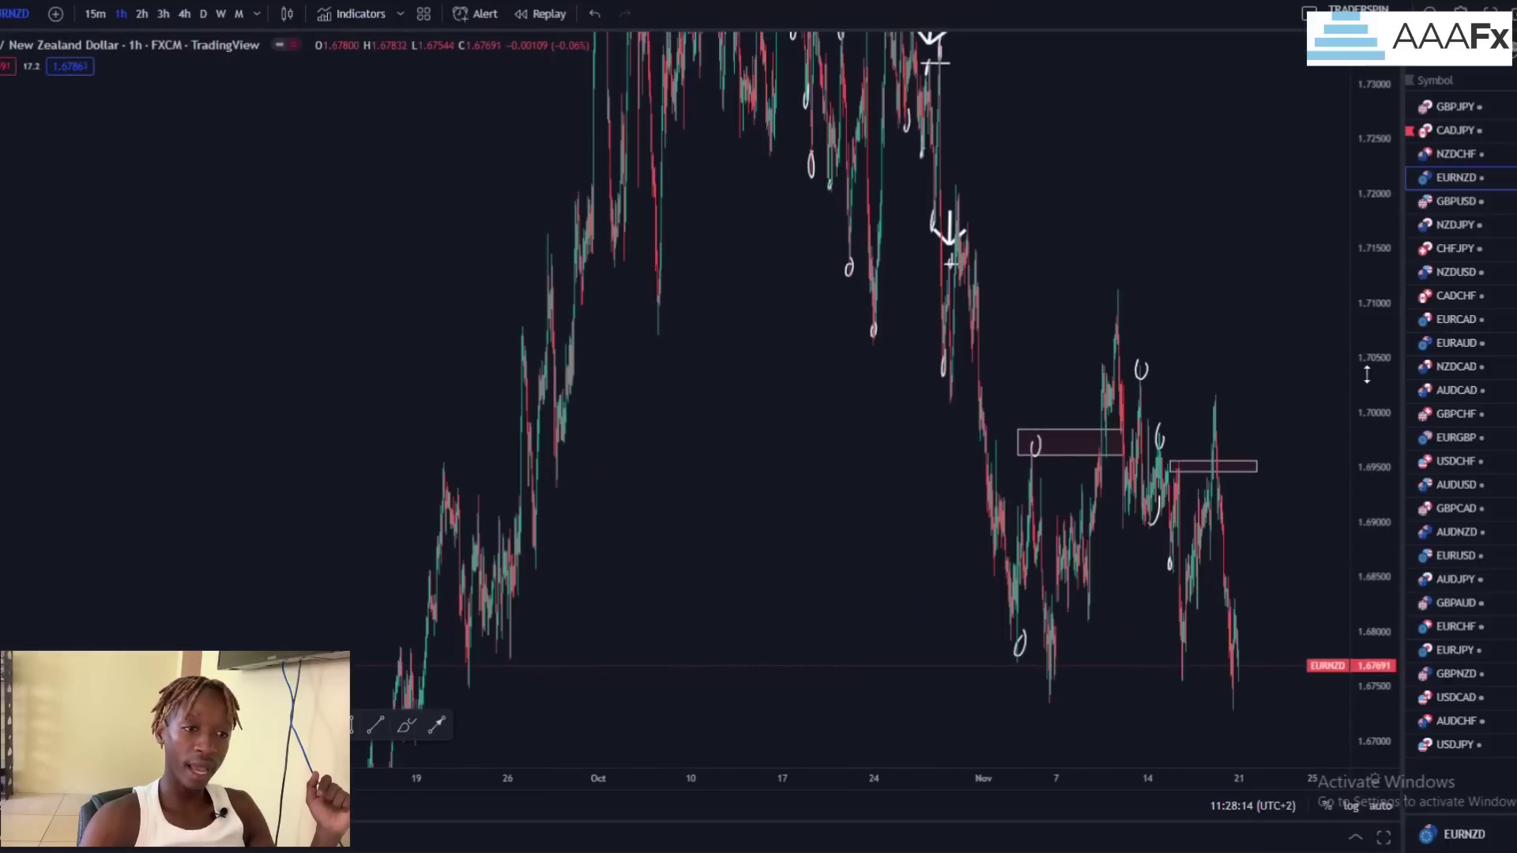
pyautogui.scroll(-5, 1093, 263)
pyautogui.moveTo(772, 203); pyautogui.dragTo(603, 81)
pyautogui.scroll(3, 660, 519)
pyautogui.moveTo(640, 225); pyautogui.dragTo(890, 275)
pyautogui.click(406, 725)
pyautogui.moveTo(474, 137)
pyautogui.mouseDown()
pyautogui.moveTo(666, 213)
pyautogui.moveTo(998, 696)
pyautogui.moveTo(316, 293)
pyautogui.moveTo(490, 135)
pyautogui.moveTo(515, 146)
pyautogui.mouseUp()
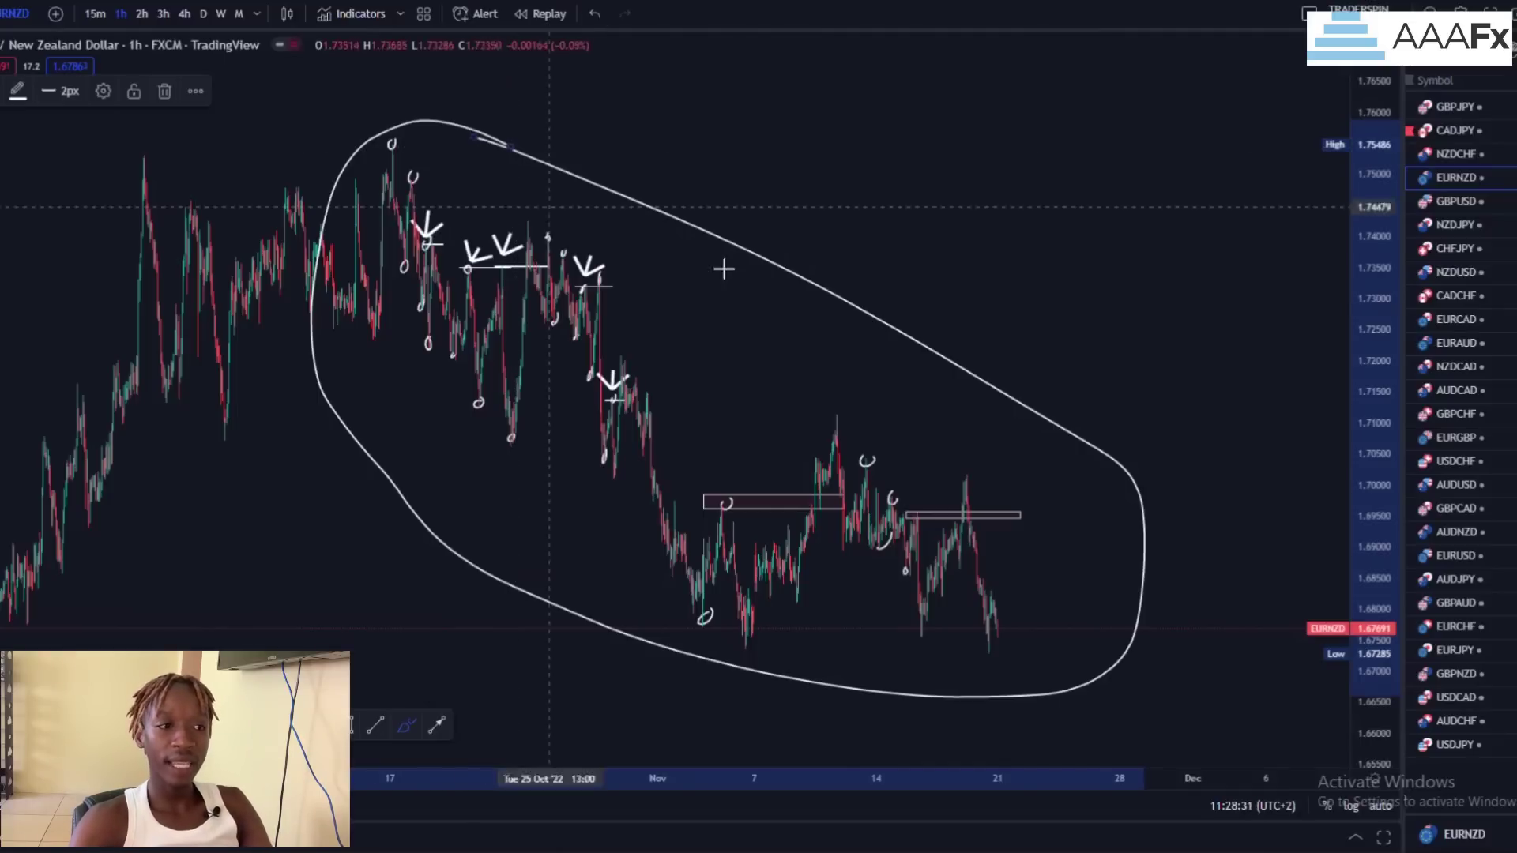
# Step: Examine the marked October highs and levels inside the encircled downtrend
pyautogui.scroll(5, 796, 395)
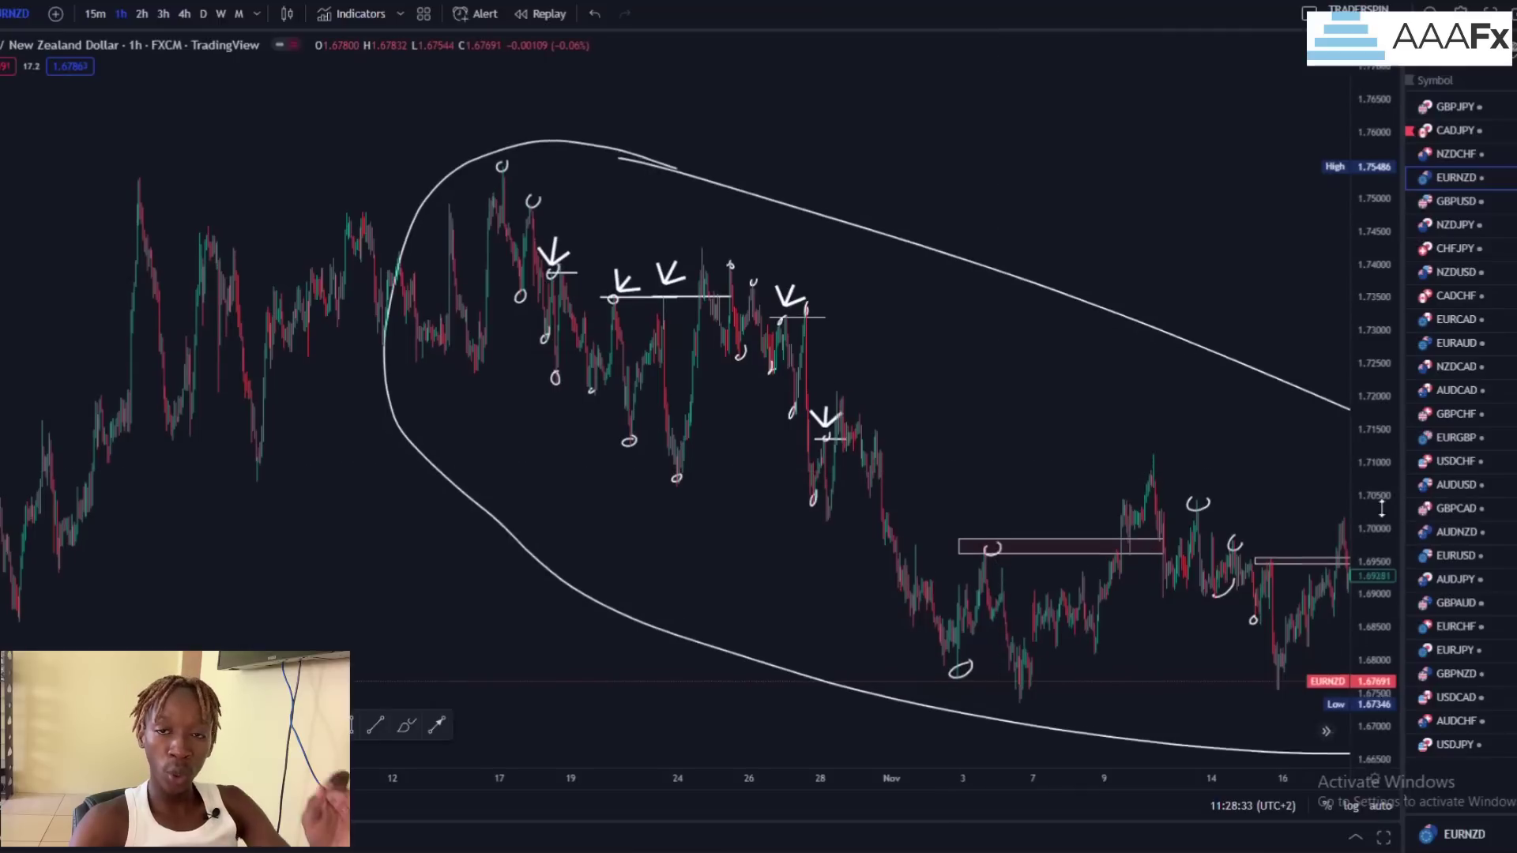
pyautogui.moveTo(1380, 507); pyautogui.dragTo(1377, 495)
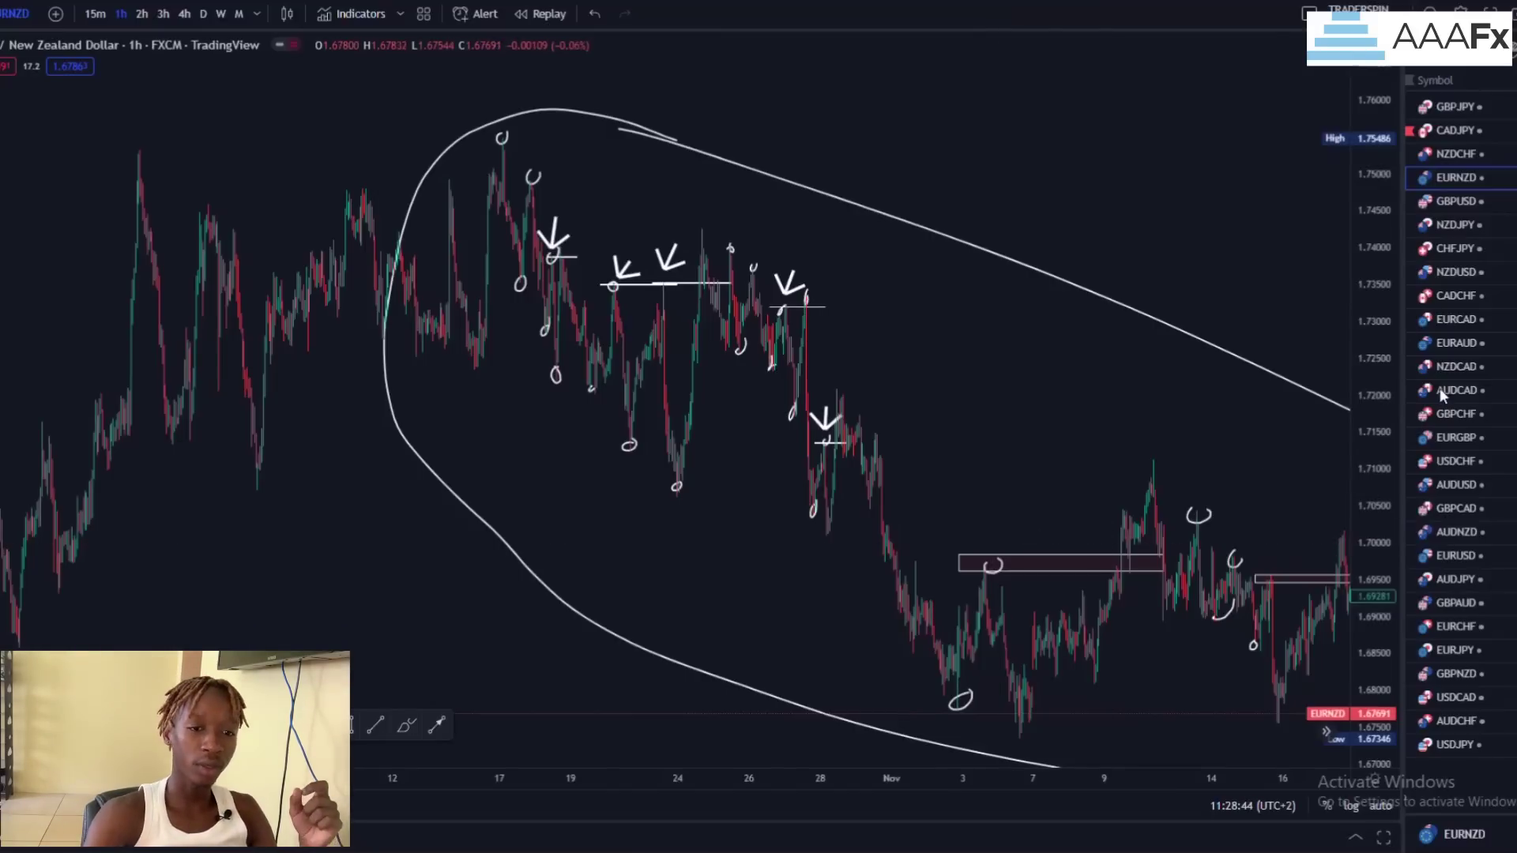
pyautogui.moveTo(1379, 472); pyautogui.dragTo(1371, 462)
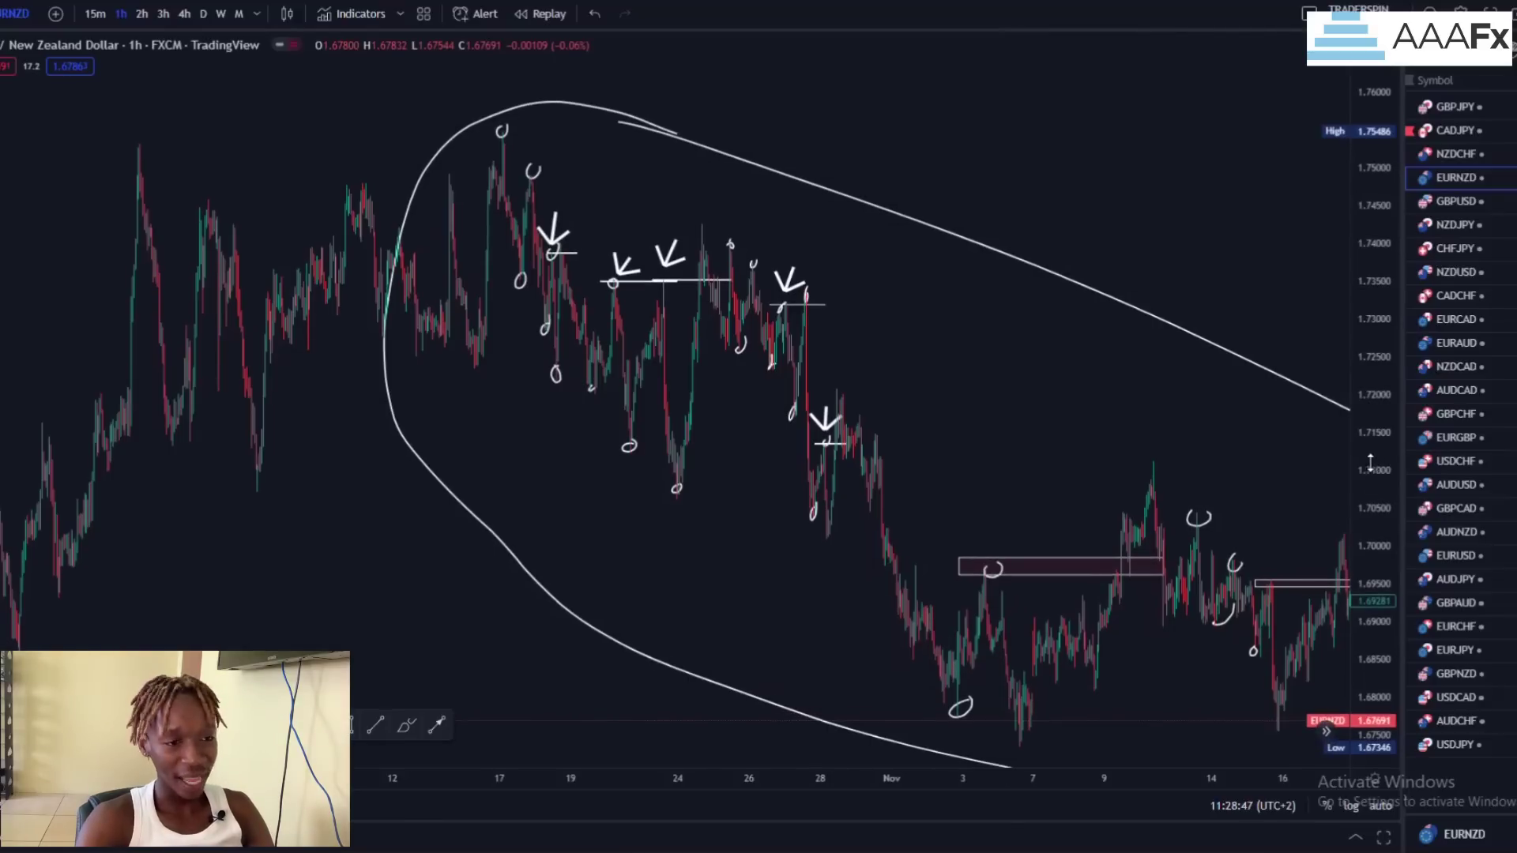
pyautogui.scroll(4, 762, 388)
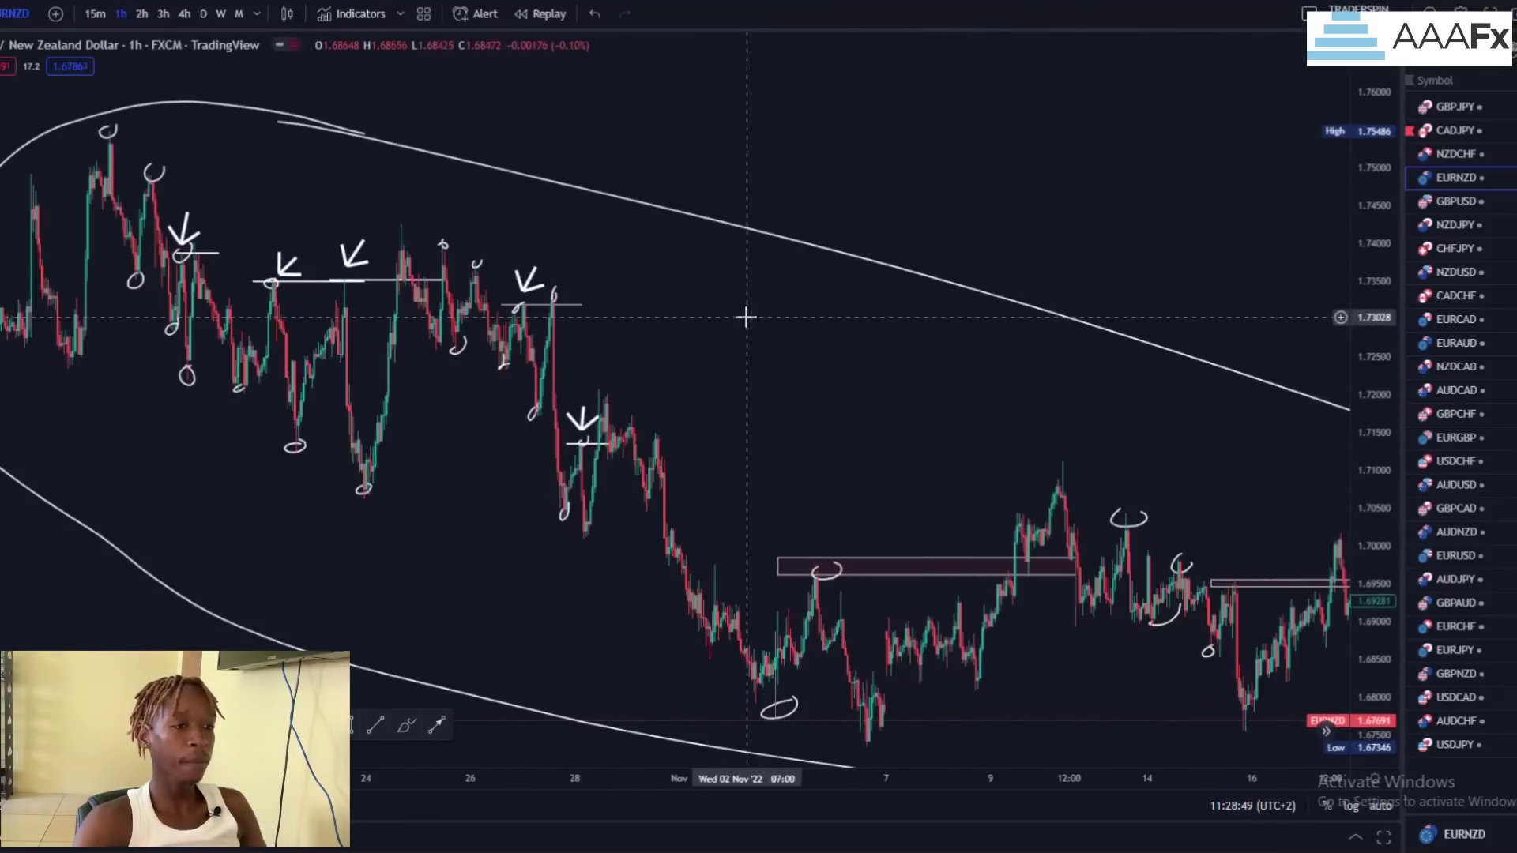
pyautogui.moveTo(770, 315); pyautogui.dragTo(1043, 317)
pyautogui.moveTo(803, 241); pyautogui.dragTo(1228, 271)
pyautogui.scroll(1, 737, 486)
pyautogui.scroll(6, 737, 486)
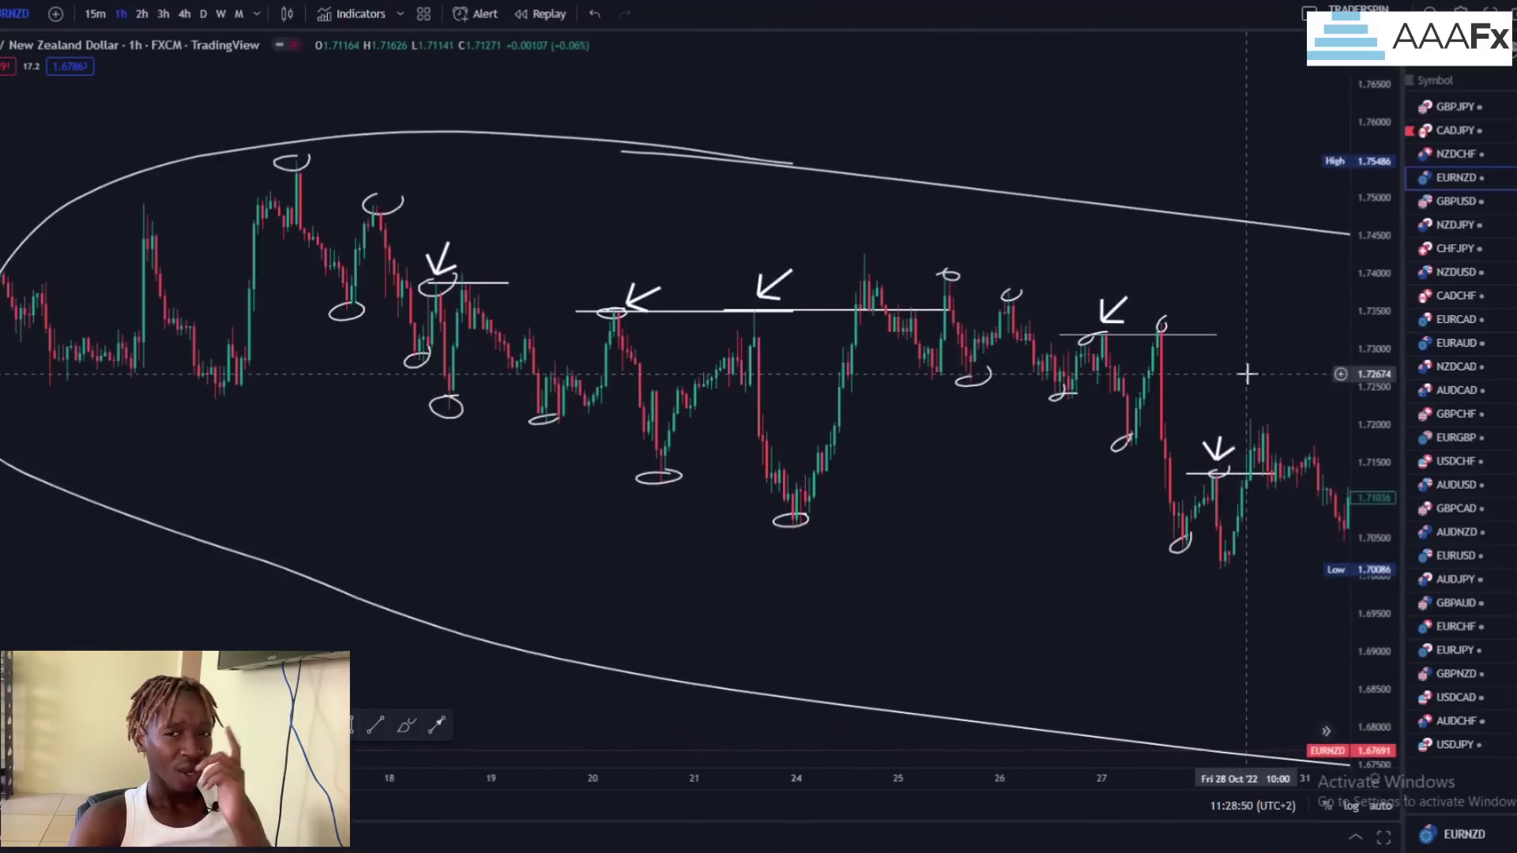
pyautogui.moveTo(1385, 471); pyautogui.dragTo(1376, 304)
pyautogui.moveTo(596, 169); pyautogui.dragTo(773, 205)
# Step: Draw temporary arrows at the 18 October level and delete each of them
pyautogui.click(440, 725)
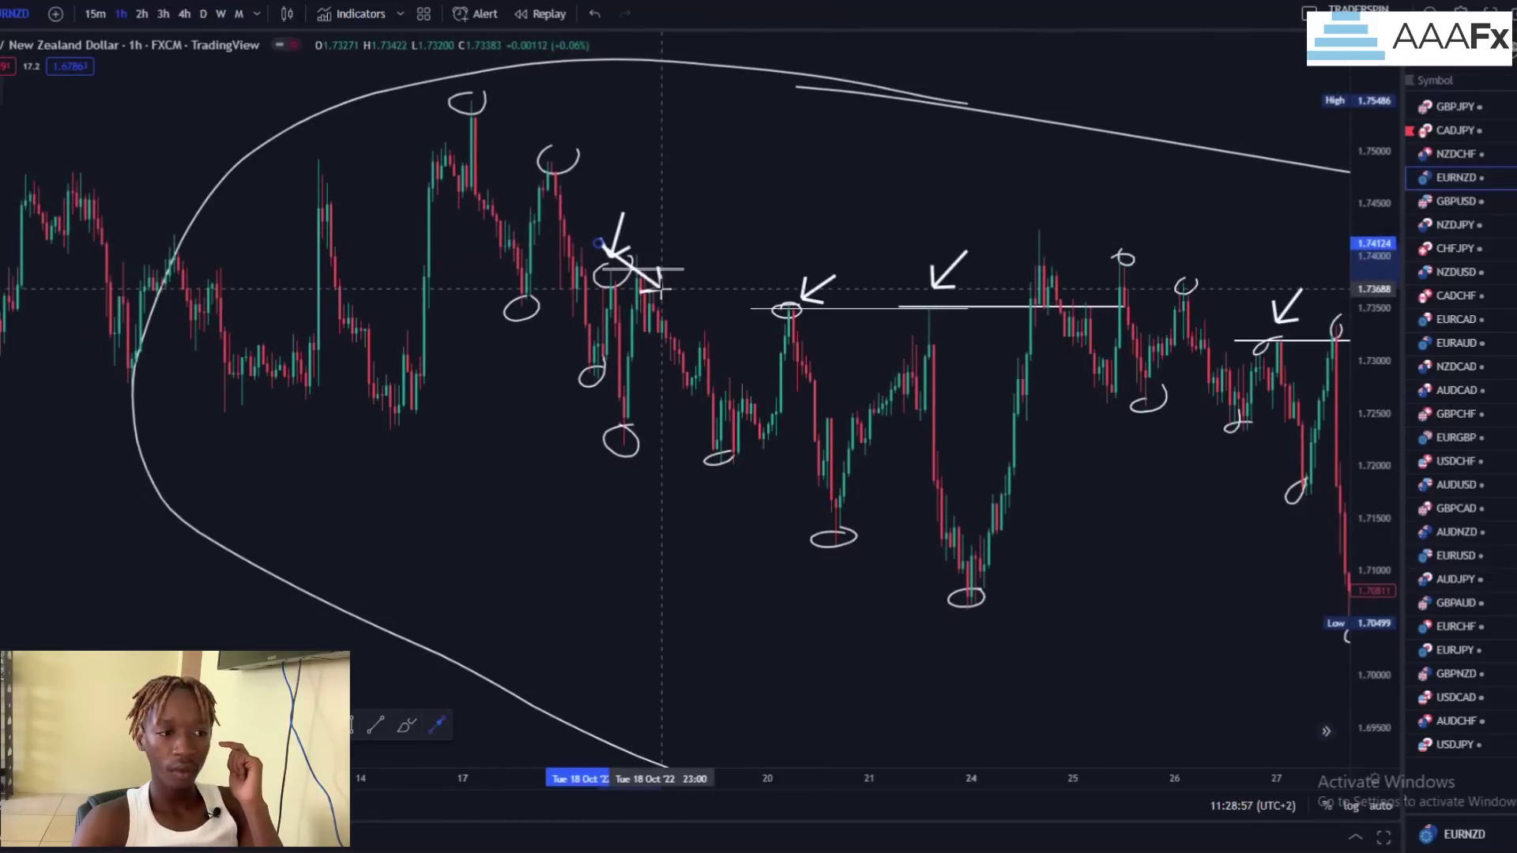
pyautogui.click(660, 291)
pyautogui.click(226, 89)
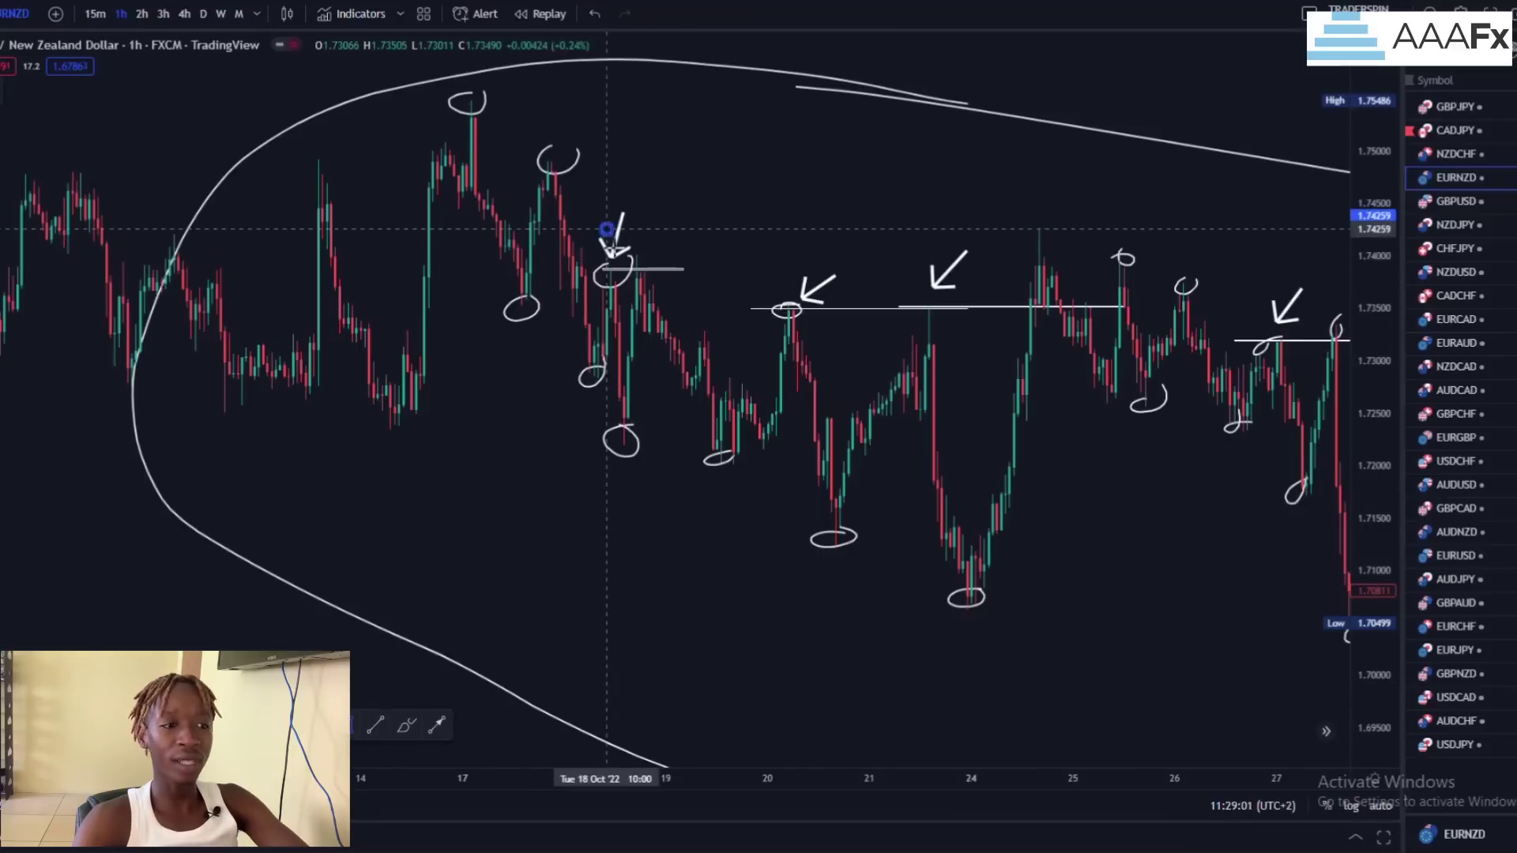
pyautogui.click(658, 293)
pyautogui.click(191, 89)
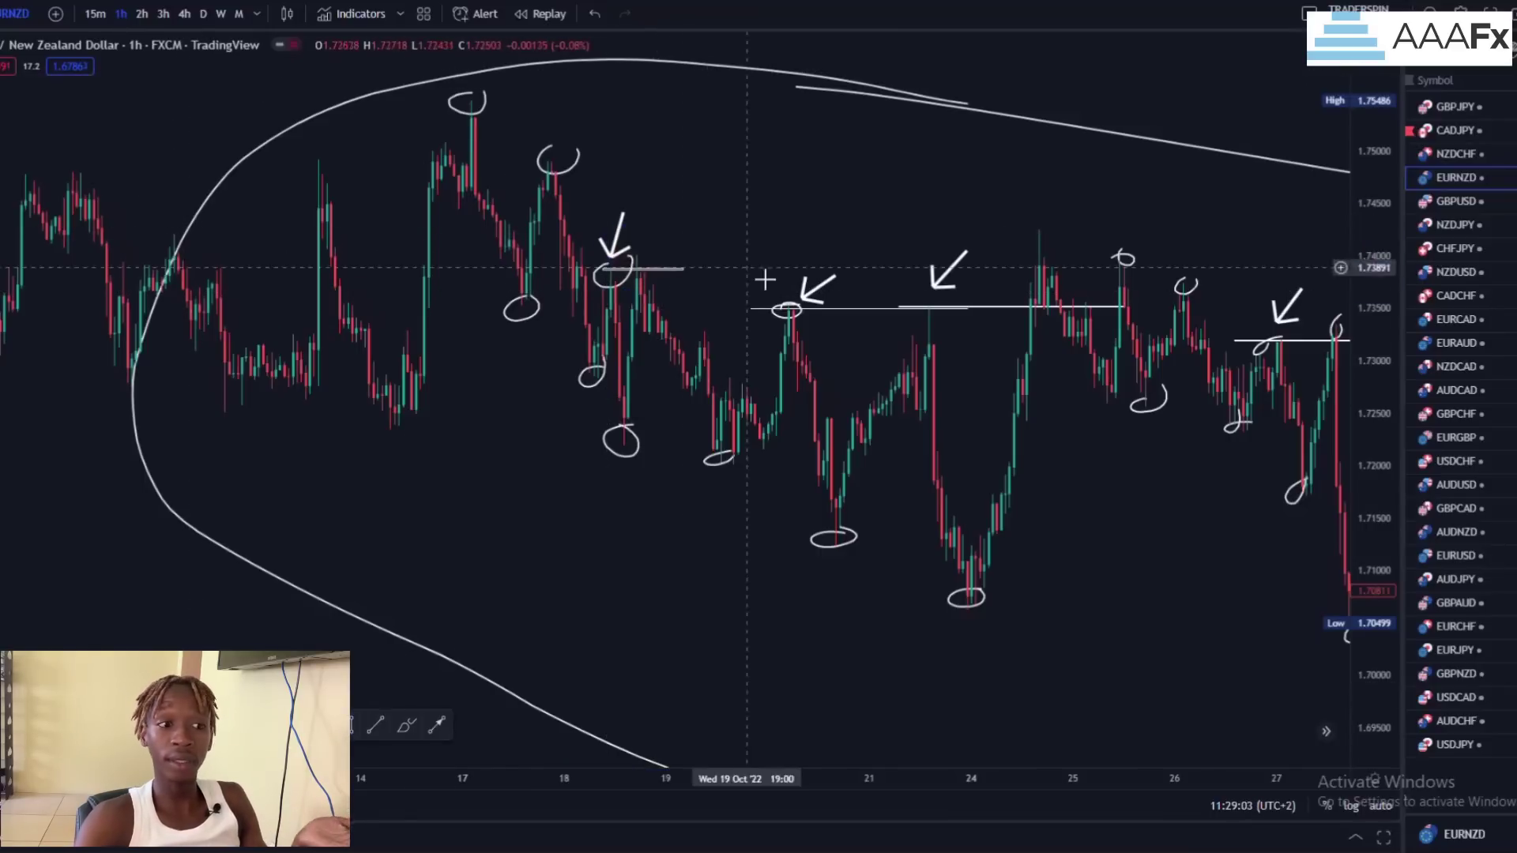
# Step: Review the full encircled downtrend and the price action before it, from early October to late November
pyautogui.scroll(-2, 612, 275)
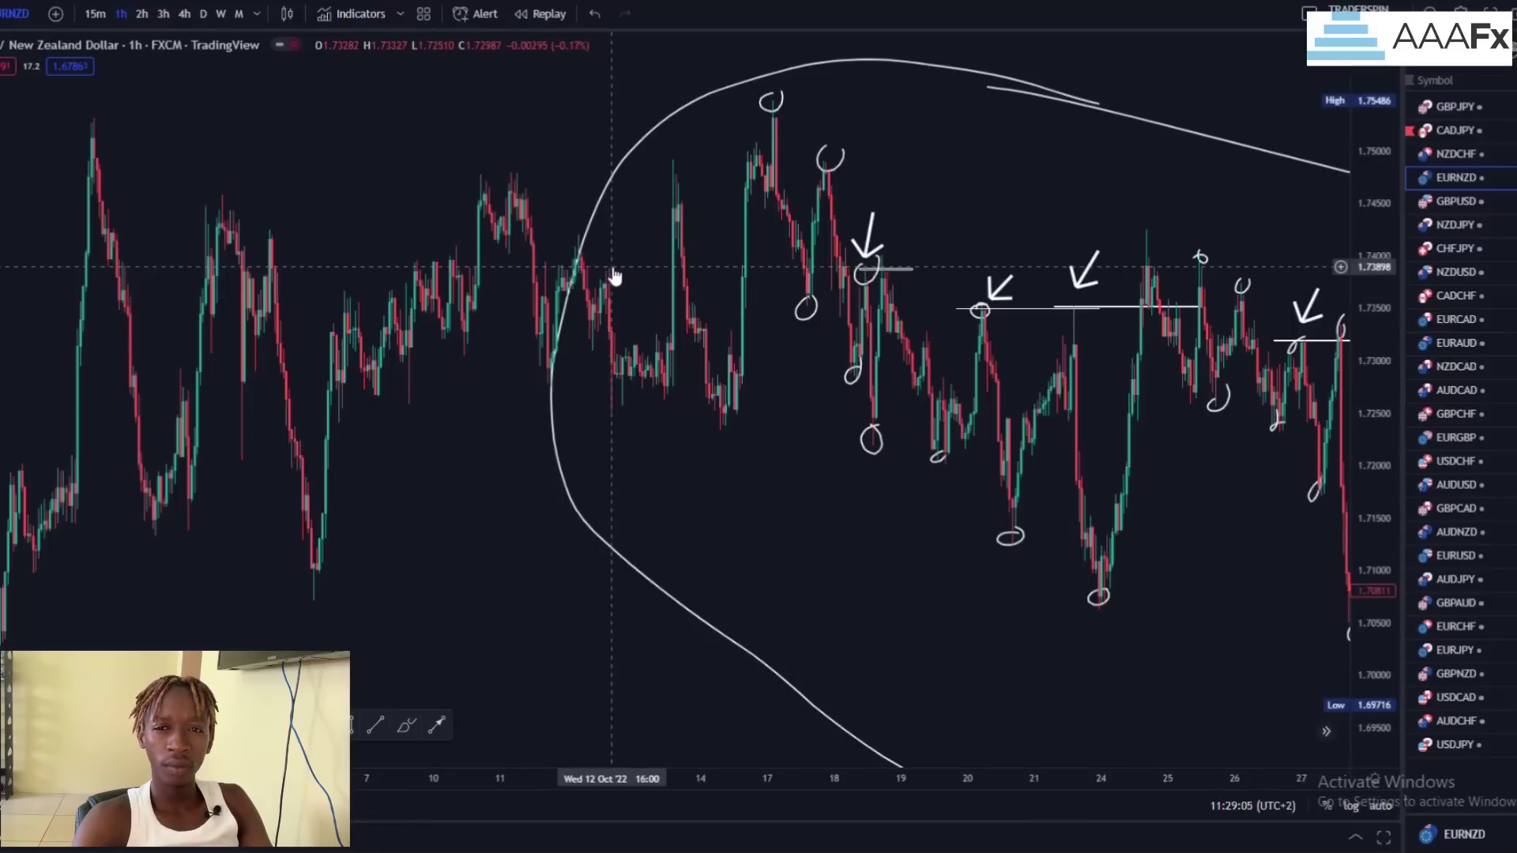
pyautogui.moveTo(869, 347); pyautogui.dragTo(621, 361)
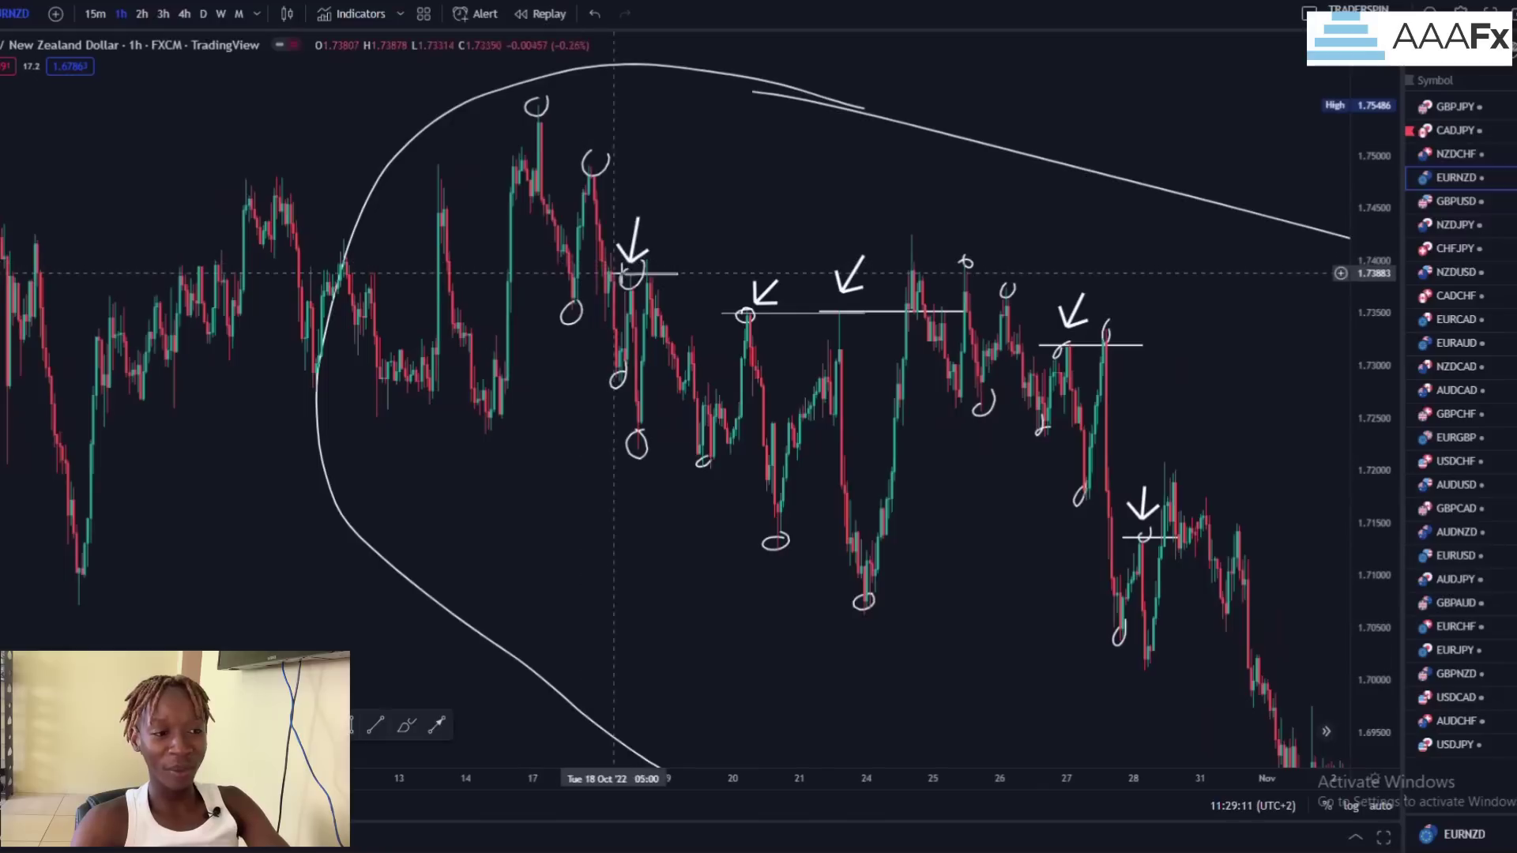
pyautogui.scroll(-1, 909, 338)
pyautogui.scroll(-3, 909, 338)
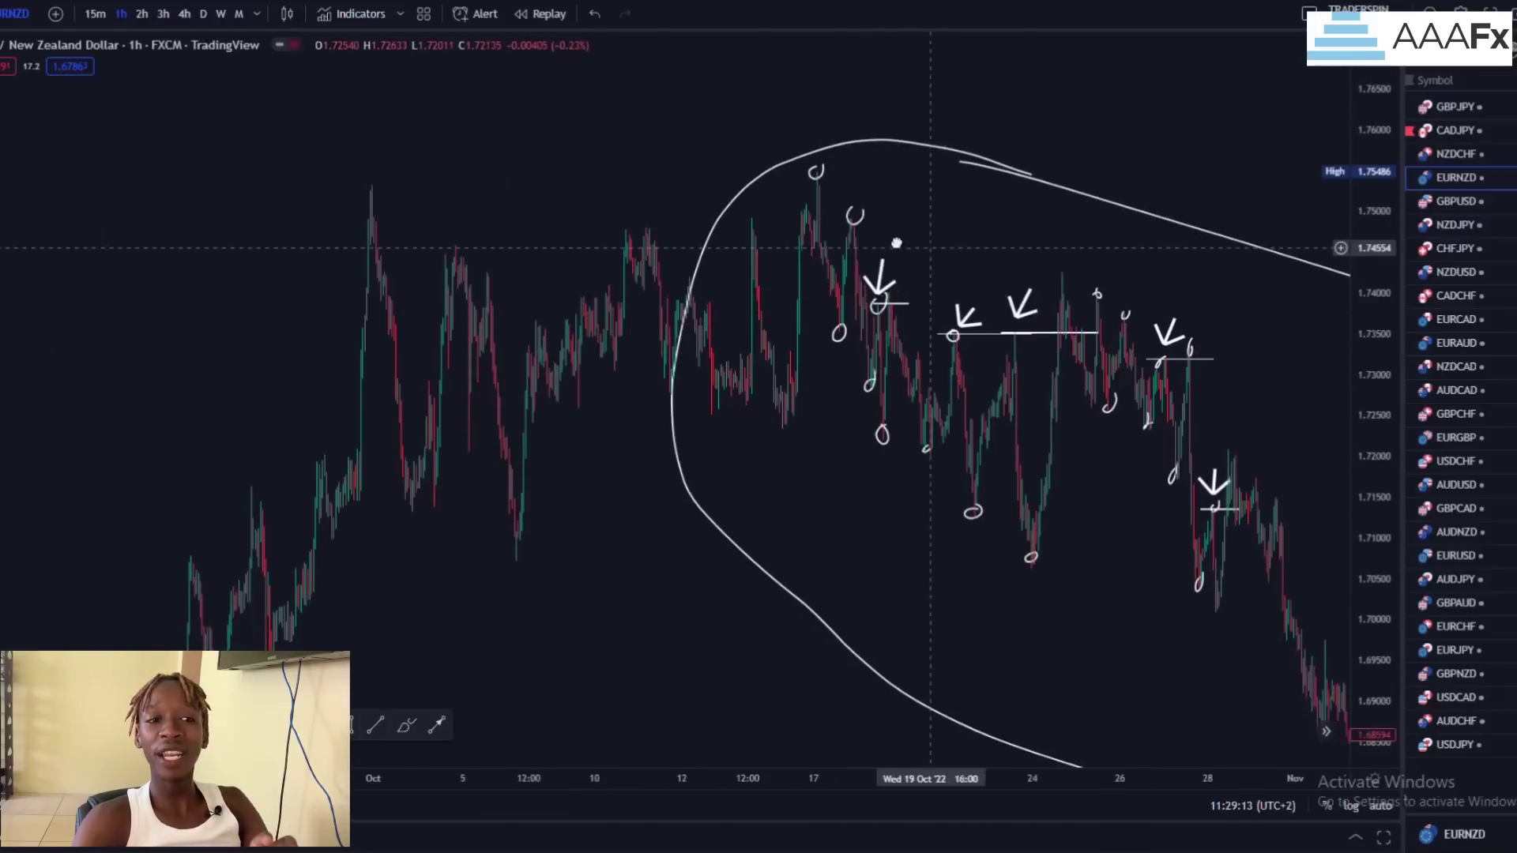
pyautogui.moveTo(784, 292); pyautogui.dragTo(692, 245)
pyautogui.moveTo(1110, 302); pyautogui.dragTo(961, 298)
pyautogui.scroll(-4, 961, 298)
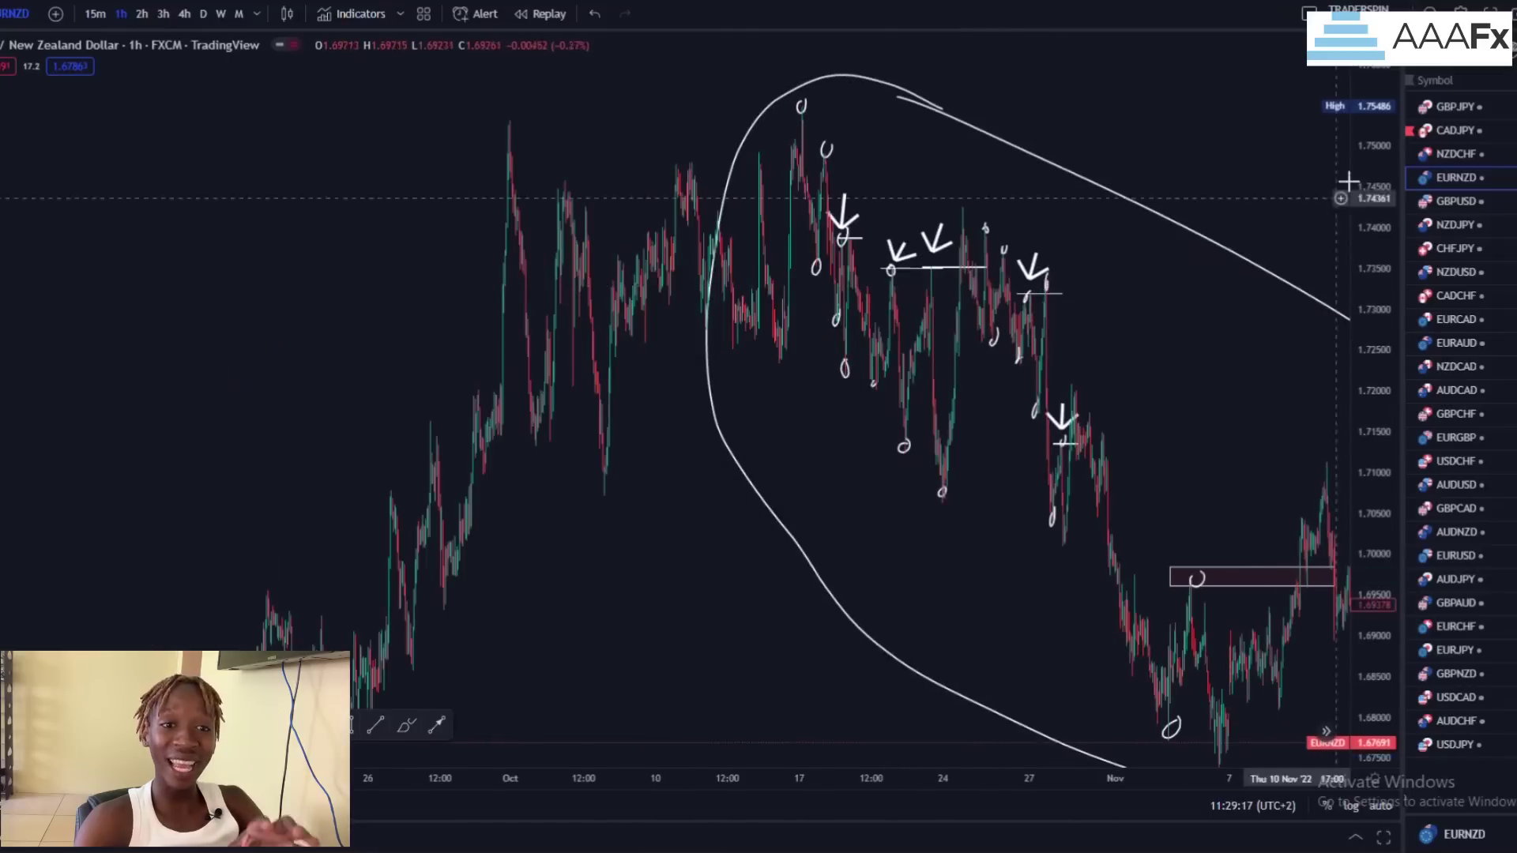
pyautogui.moveTo(1400, 301); pyautogui.dragTo(1395, 404)
pyautogui.moveTo(1152, 385); pyautogui.dragTo(1016, 367)
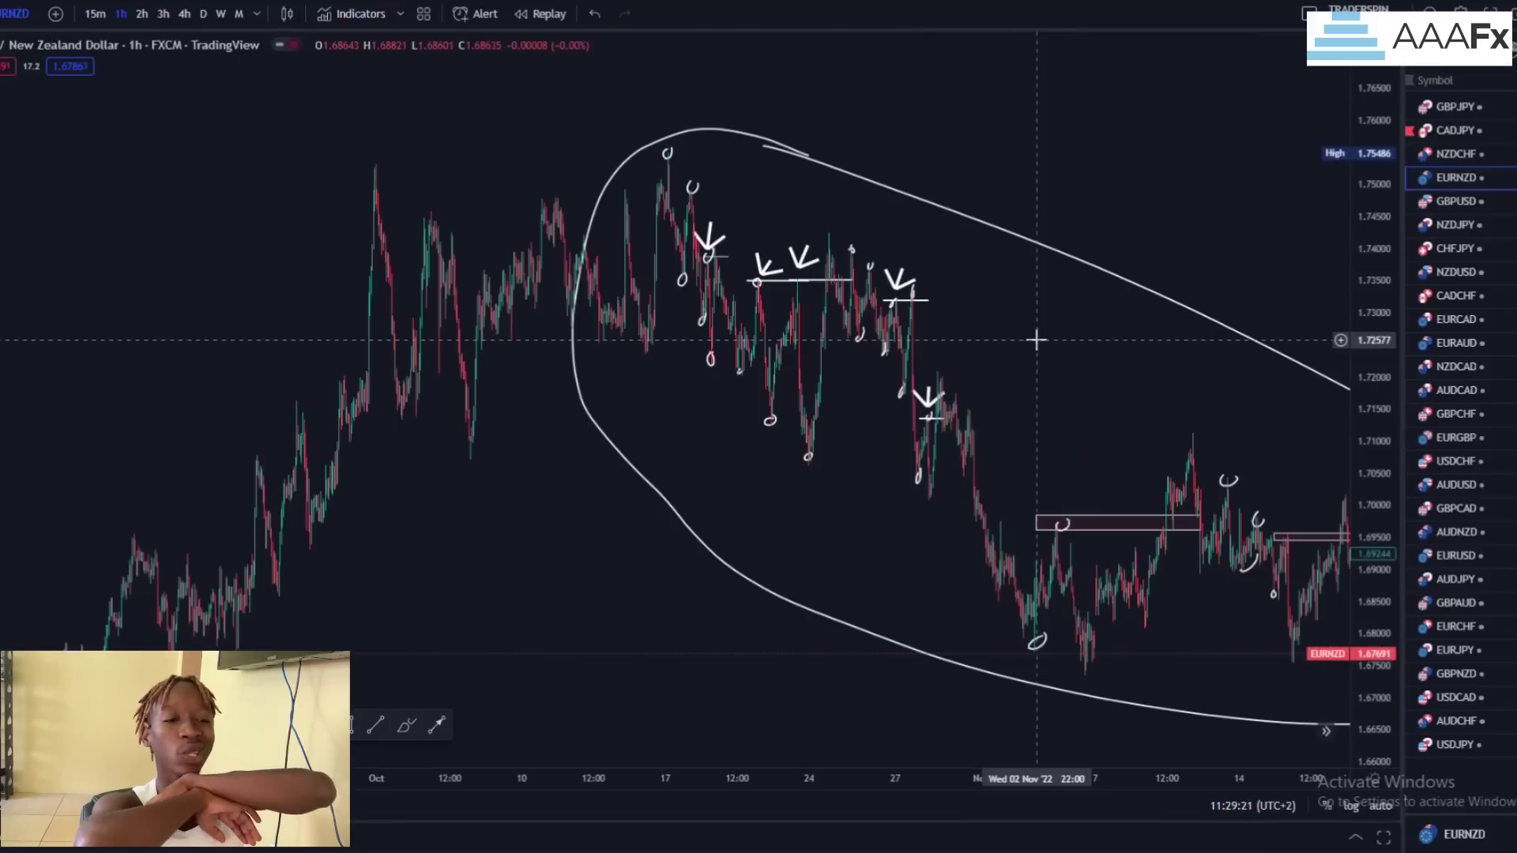
pyautogui.hscroll(6, 1104, 379)
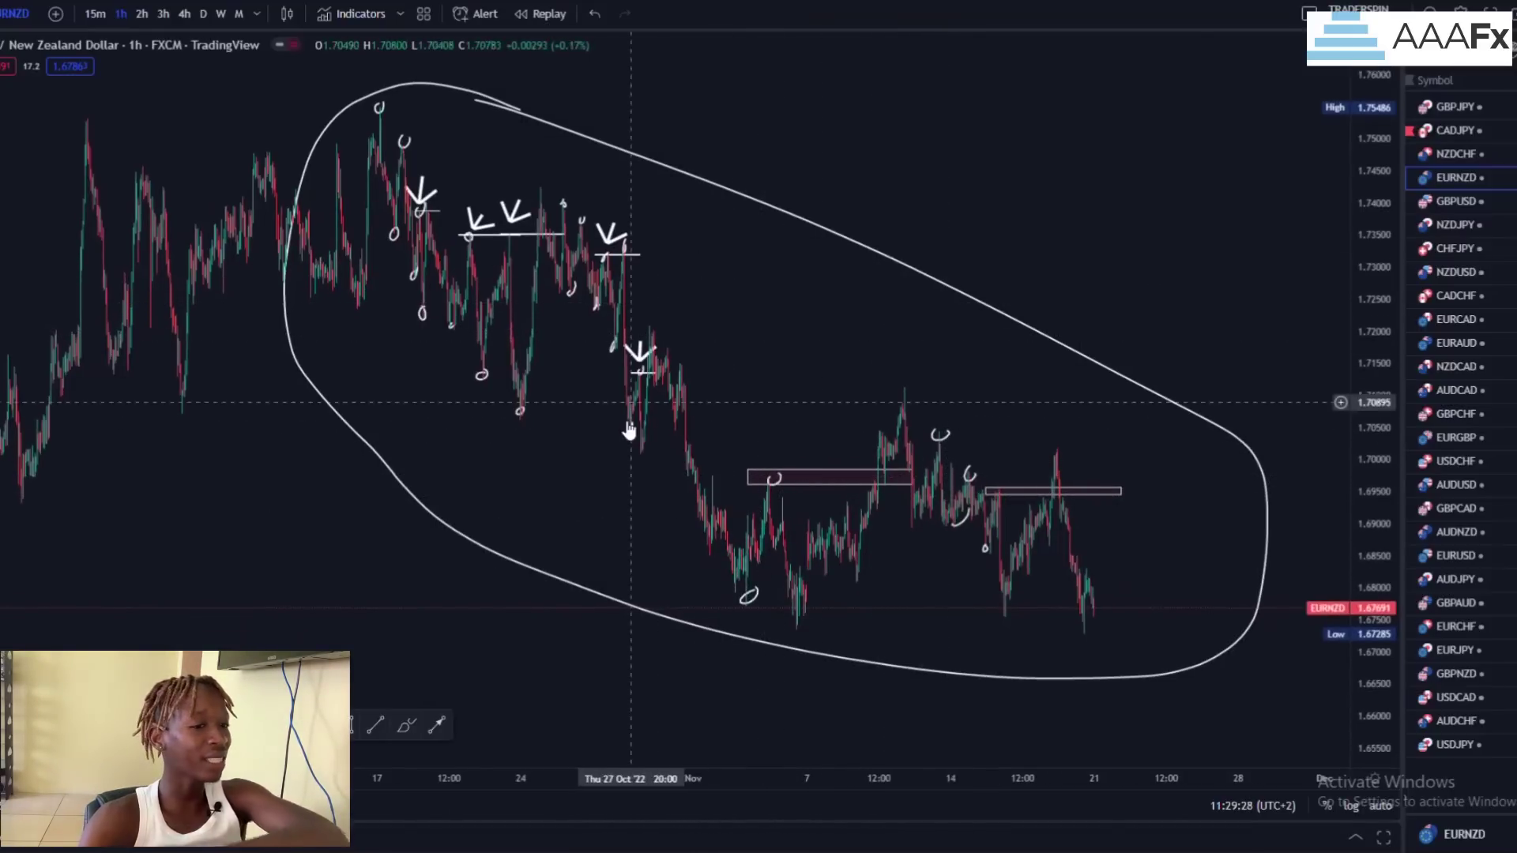
# Step: Draw a second freehand loop around the downtrend and delete it
pyautogui.click(404, 724)
pyautogui.moveTo(460, 109)
pyautogui.mouseDown()
pyautogui.moveTo(690, 210)
pyautogui.moveTo(1114, 524)
pyautogui.moveTo(321, 447)
pyautogui.moveTo(429, 136)
pyautogui.moveTo(464, 134)
pyautogui.mouseUp()
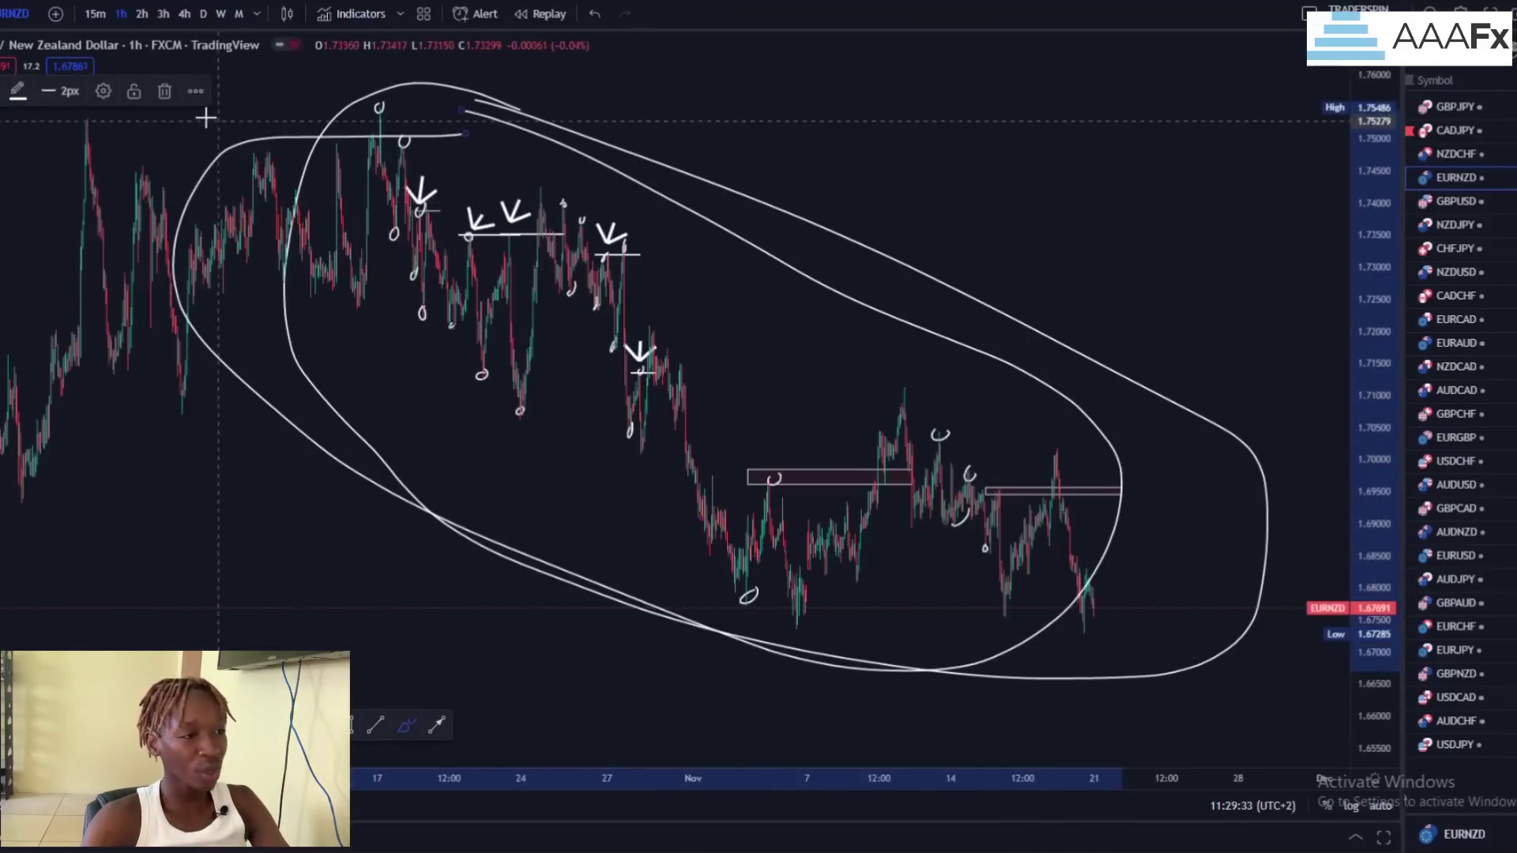
pyautogui.click(165, 93)
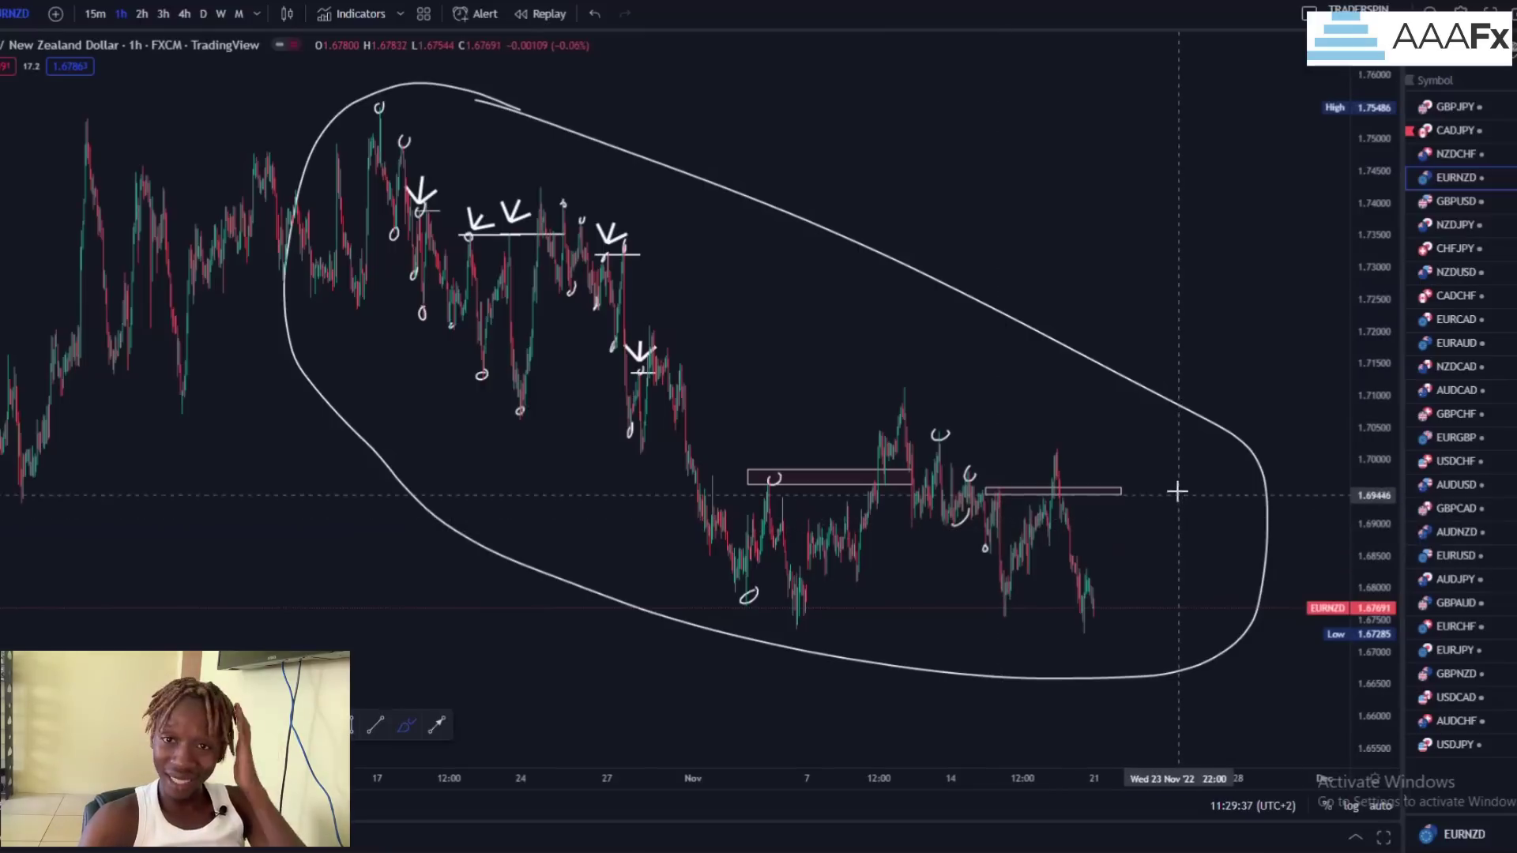
# Step: Draw a temporary horizontal line and a rising diagonal line across the chart with the brush and delete both
pyautogui.moveTo(743, 255); pyautogui.dragTo(1298, 249)
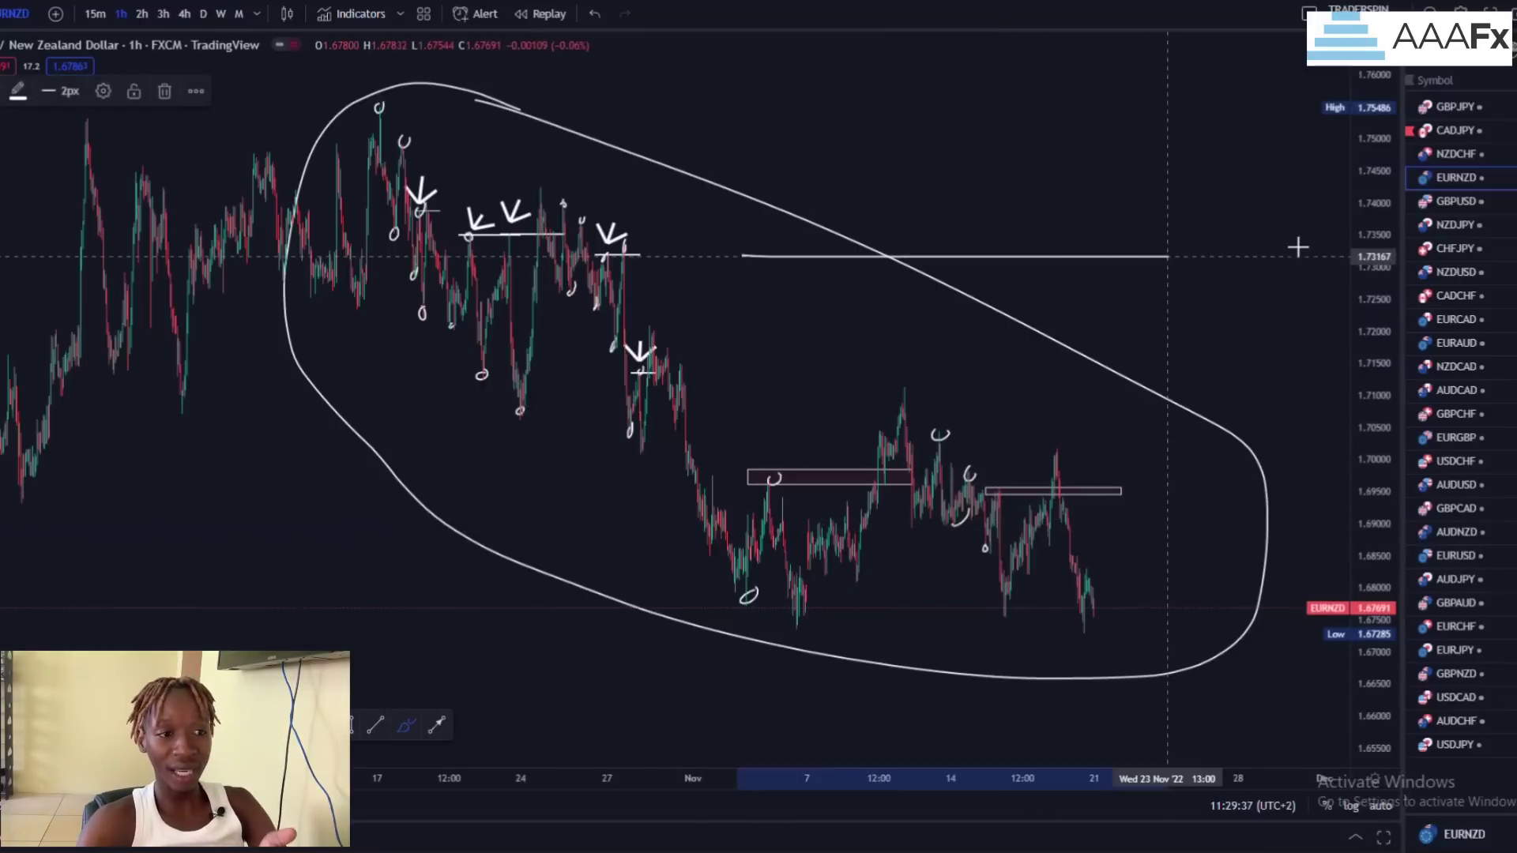
pyautogui.click(163, 92)
pyautogui.moveTo(251, 505); pyautogui.dragTo(239, 512)
pyautogui.moveTo(182, 607); pyautogui.dragTo(638, 66)
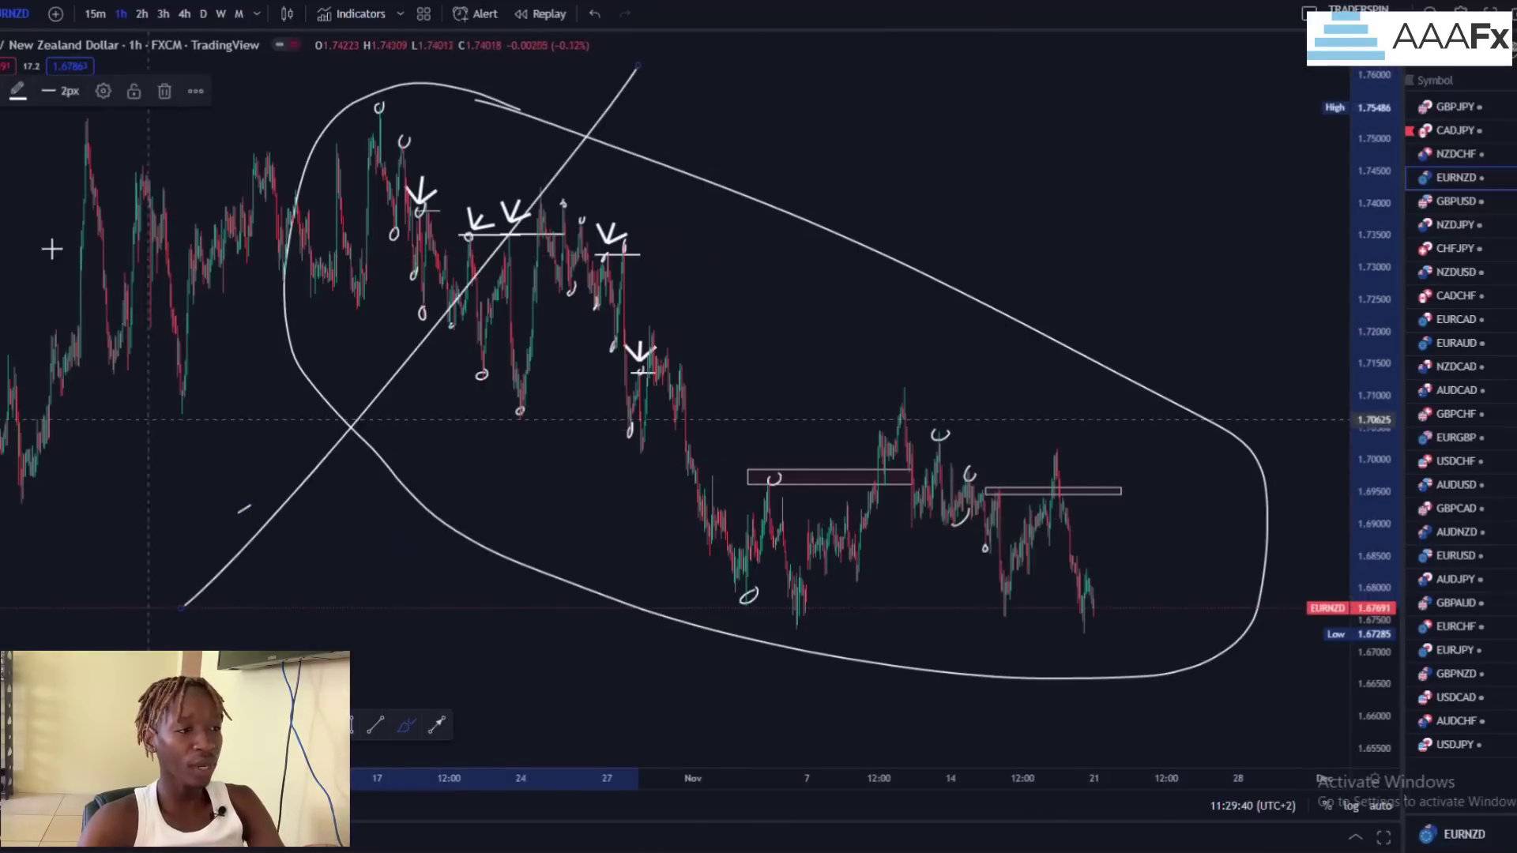
pyautogui.click(163, 97)
pyautogui.press('Escape')
# Step: Sketch a falling zigzag of lower highs and lower lows in an empty chart area, ending with a rise above the last high
pyautogui.moveTo(338, 662)
pyautogui.mouseDown()
pyautogui.moveTo(856, 17)
pyautogui.moveTo(977, 2)
pyautogui.mouseUp()
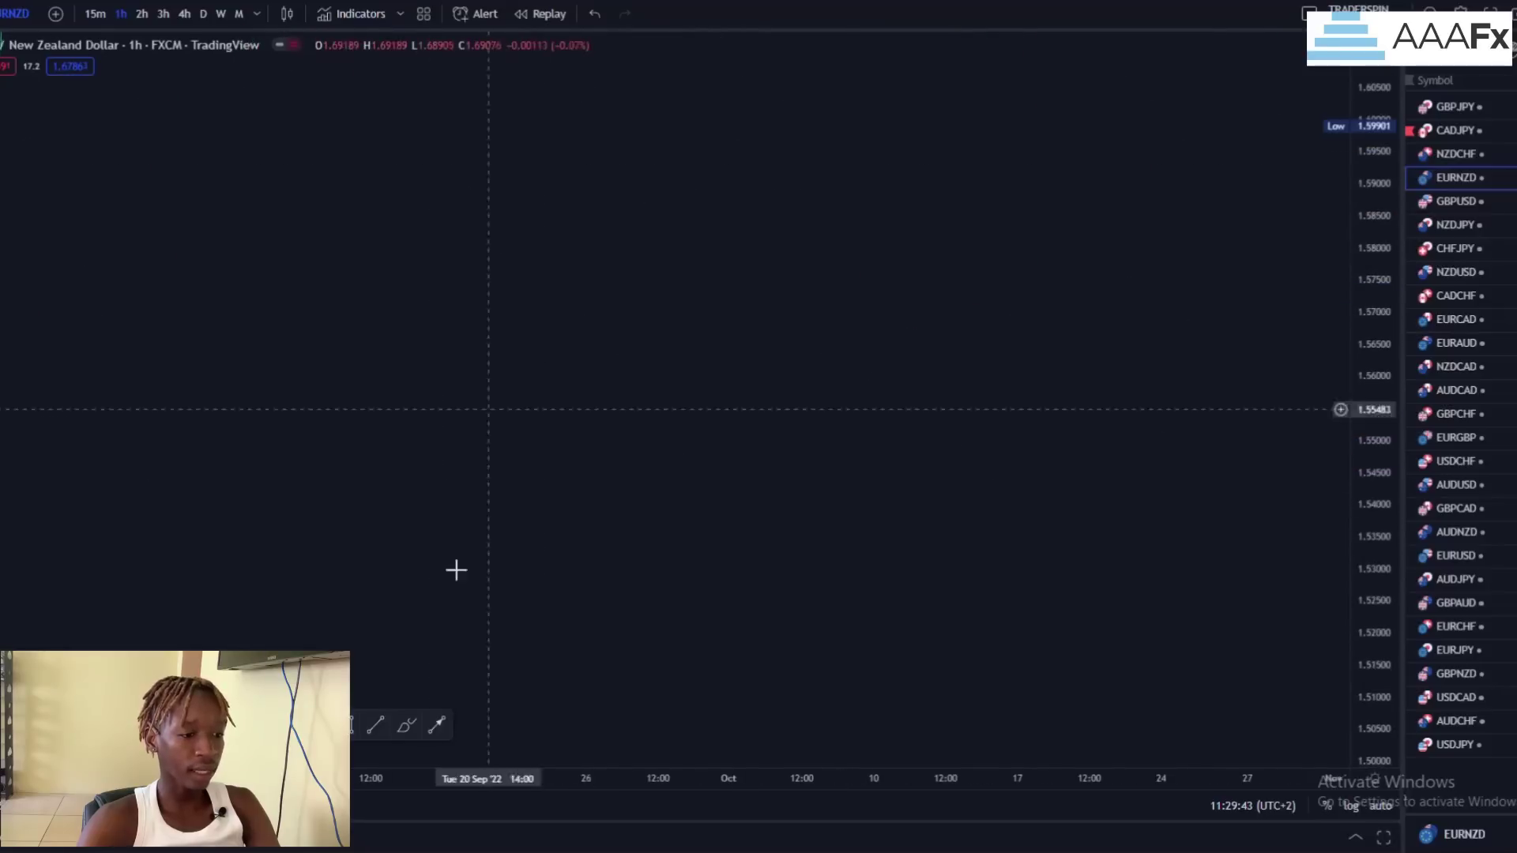
pyautogui.click(403, 726)
pyautogui.moveTo(484, 176); pyautogui.dragTo(509, 257)
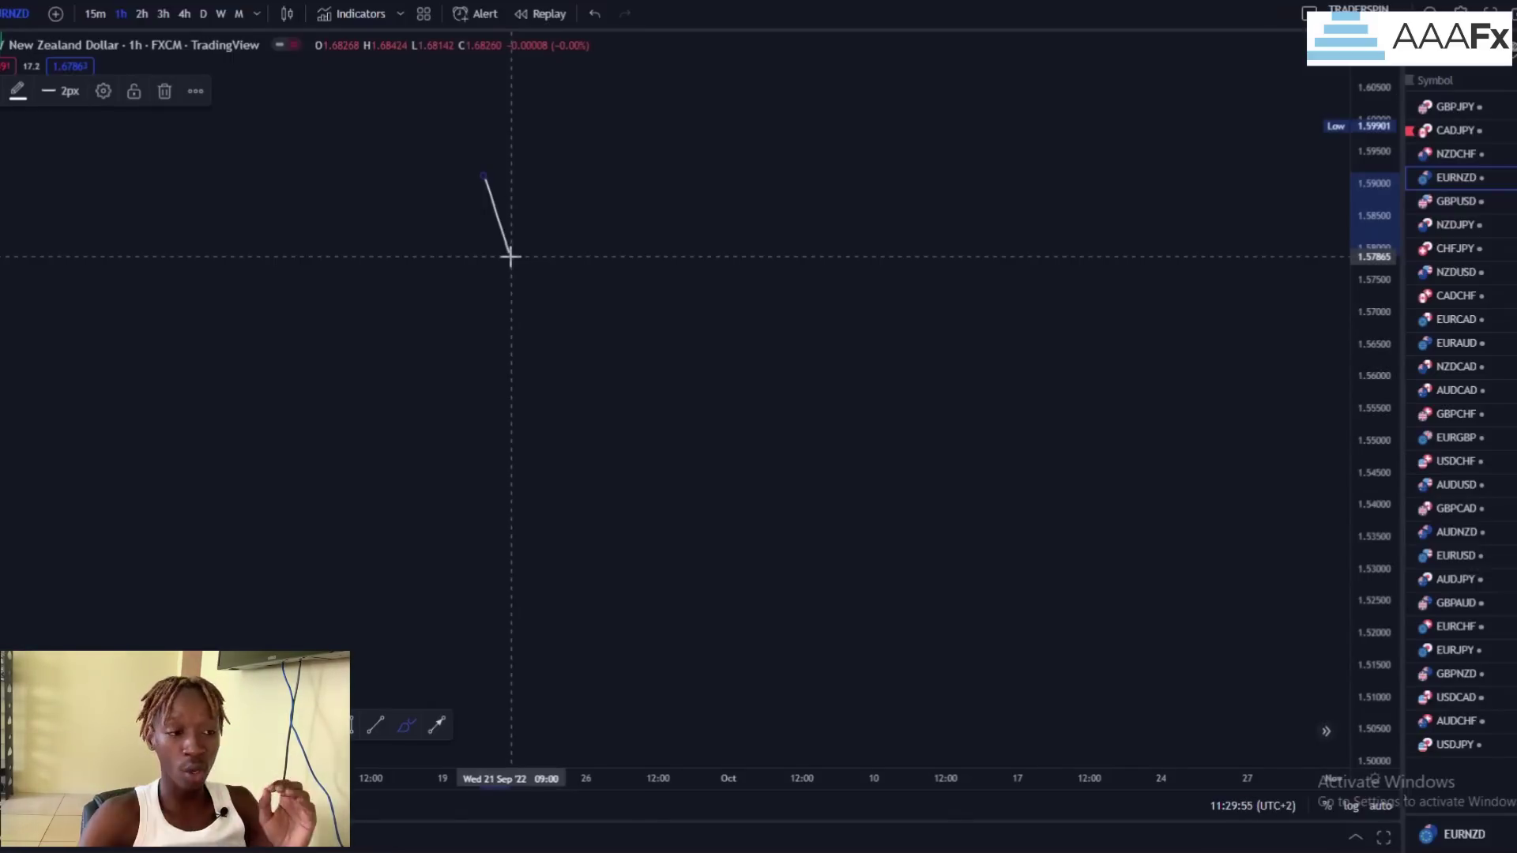
pyautogui.moveTo(482, 177)
pyautogui.mouseDown()
pyautogui.moveTo(563, 355)
pyautogui.moveTo(627, 210)
pyautogui.moveTo(745, 508)
pyautogui.moveTo(809, 342)
pyautogui.moveTo(926, 646)
pyautogui.mouseUp()
pyautogui.moveTo(927, 499); pyautogui.dragTo(951, 316)
# Step: Draw a thin rectangle at about 1.5648–1.5663 across the sketch's last lower high, extending past the final rising leg
pyautogui.click(366, 711)
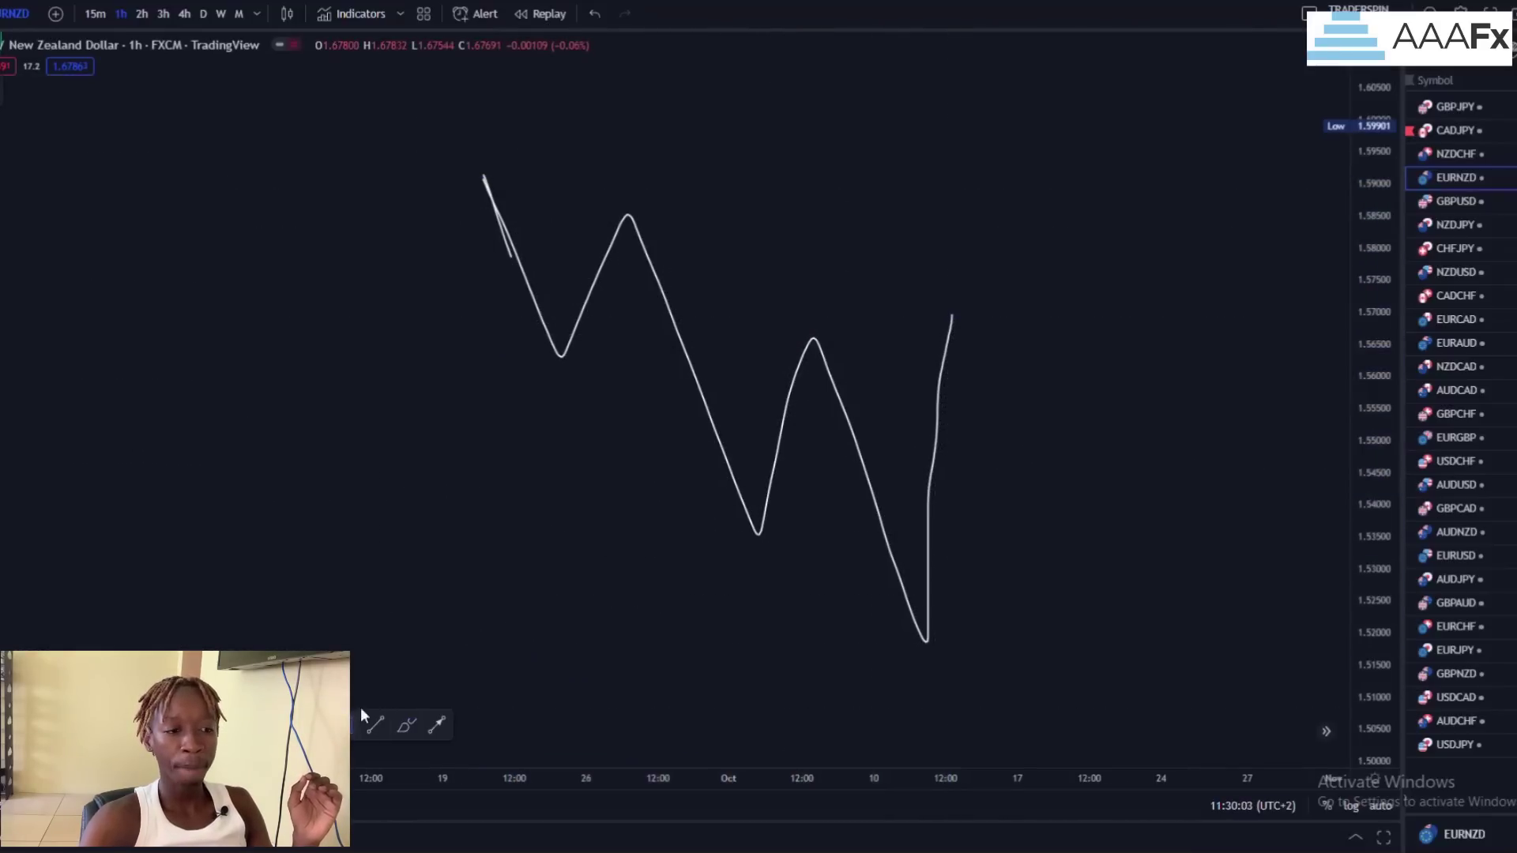
pyautogui.moveTo(763, 335); pyautogui.dragTo(1053, 348)
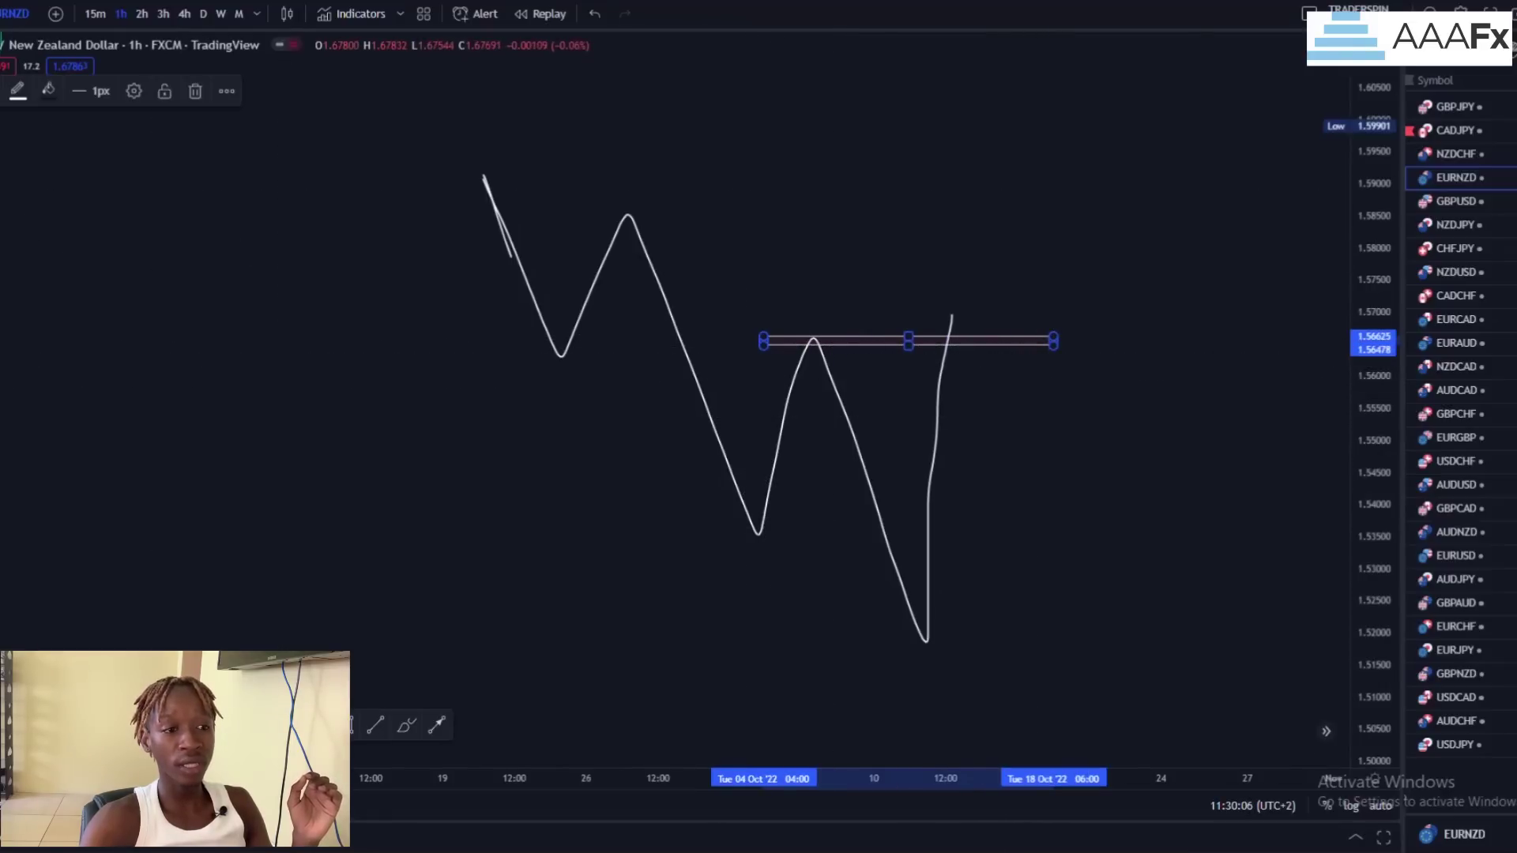
# Step: Extend the schematic sketch with a freehand falling leg from its last peak near 1.570 down to about 1.505
pyautogui.click(363, 417)
pyautogui.moveTo(365, 471); pyautogui.dragTo(235, 417)
pyautogui.click(404, 723)
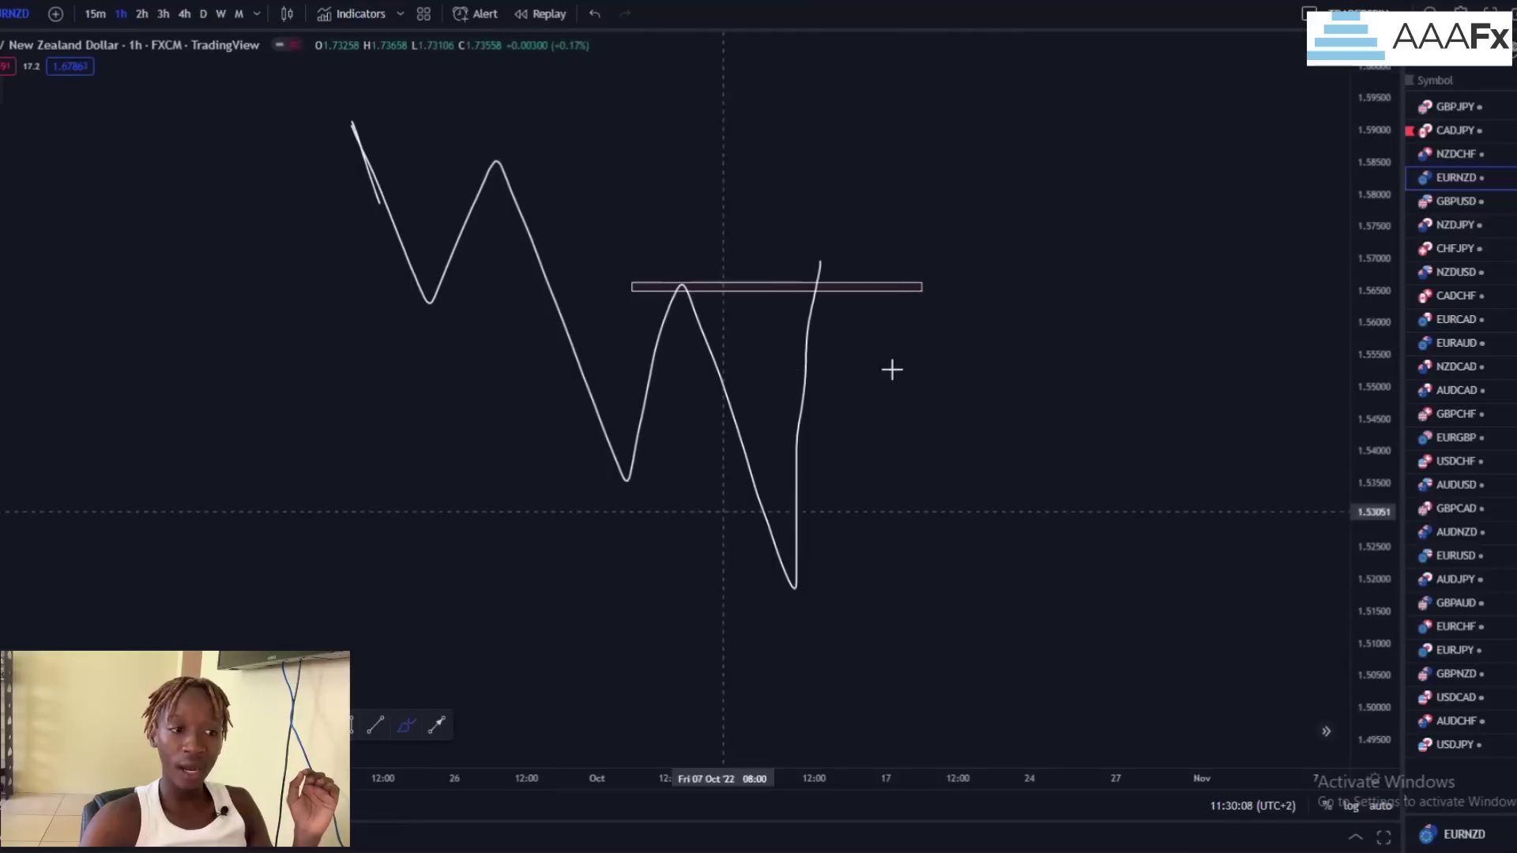
pyautogui.moveTo(820, 259); pyautogui.dragTo(973, 561)
pyautogui.moveTo(1000, 619); pyautogui.dragTo(1036, 676)
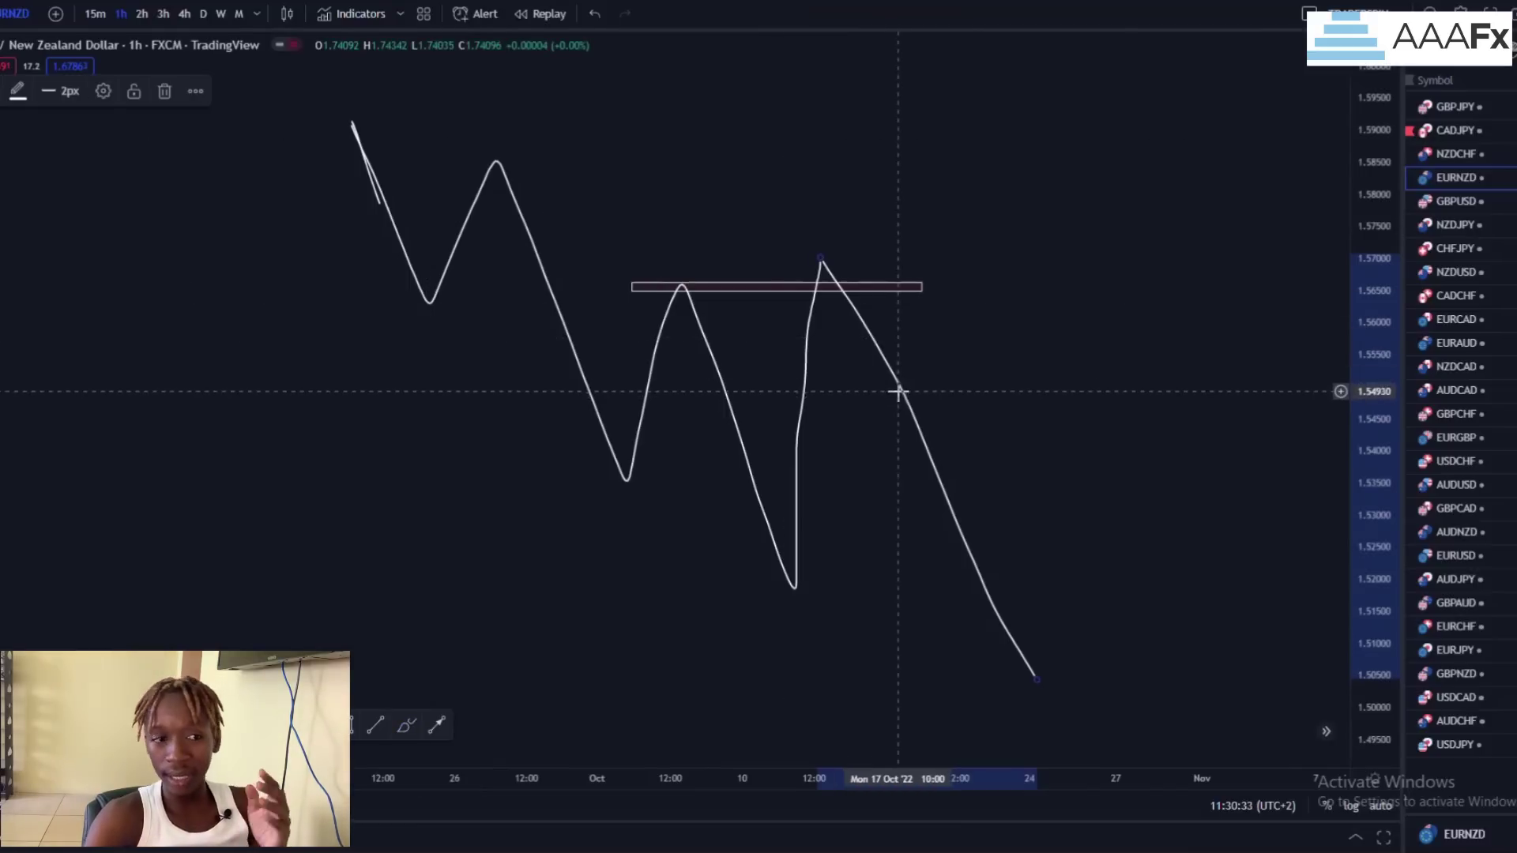
# Step: Draw a falling trend line from the sketch's 1.585 peak through the last lower high, ending at about 1.538
pyautogui.scroll(-5, 896, 391)
pyautogui.moveTo(1029, 172); pyautogui.dragTo(1013, 556)
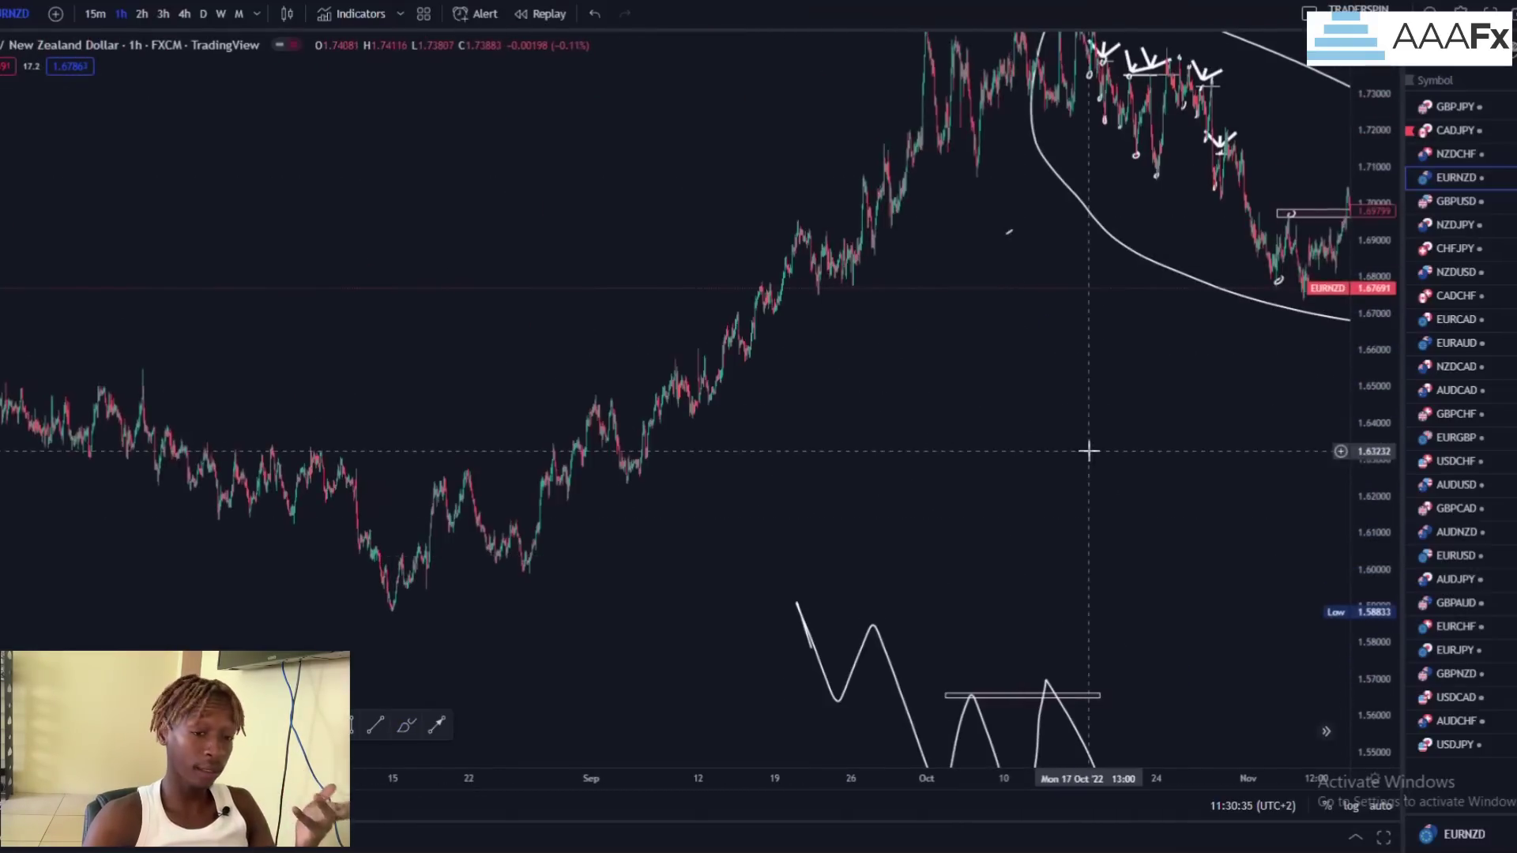
pyautogui.moveTo(1083, 451); pyautogui.dragTo(873, 503)
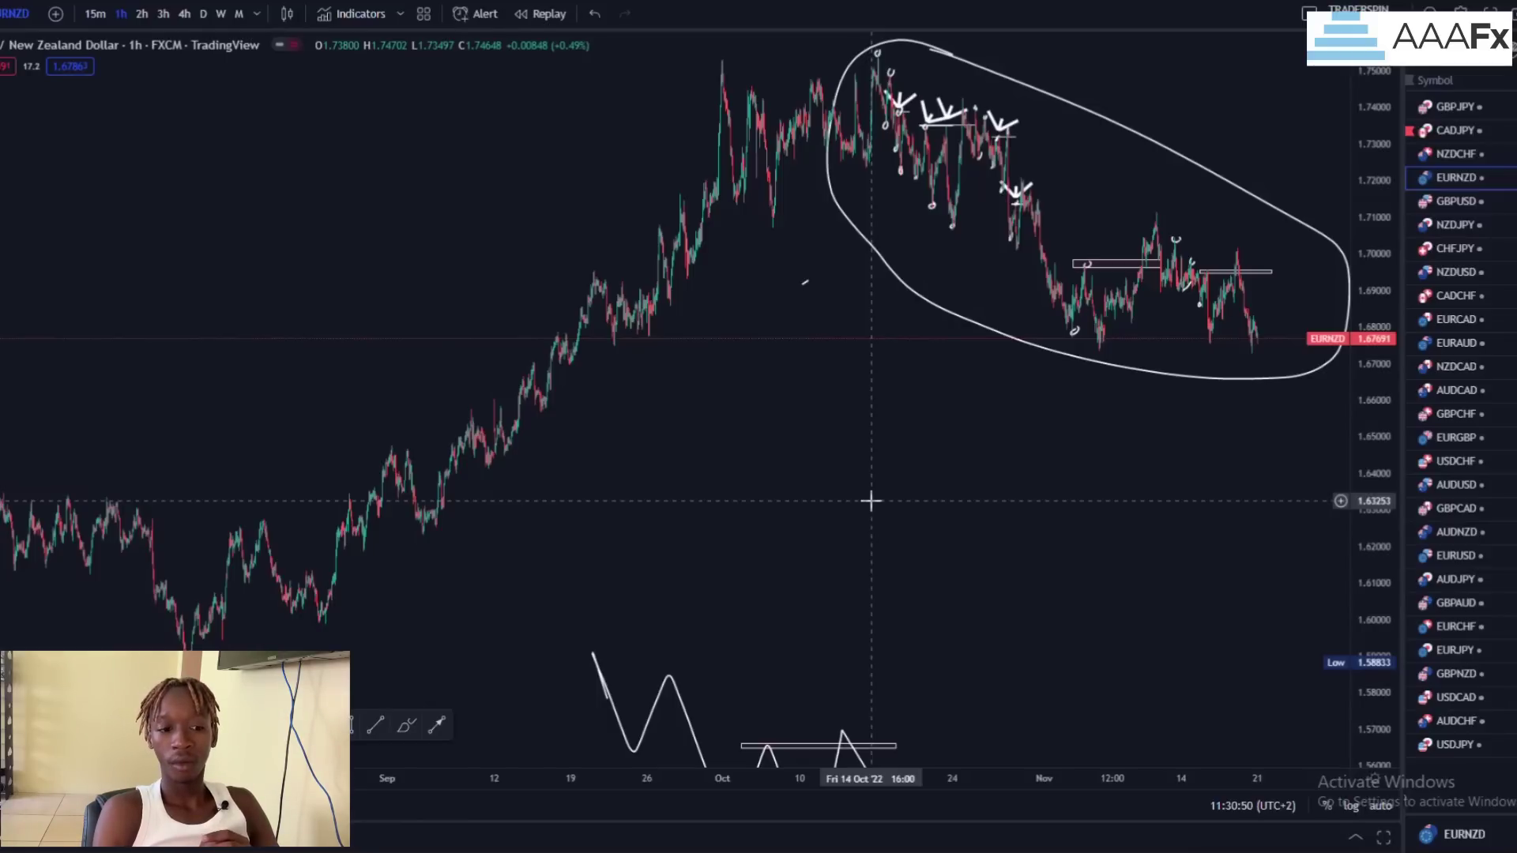
pyautogui.scroll(5, 837, 620)
pyautogui.moveTo(846, 633); pyautogui.dragTo(1075, 259)
pyautogui.moveTo(740, 660); pyautogui.dragTo(720, 467)
pyautogui.click(372, 729)
pyautogui.click(558, 230)
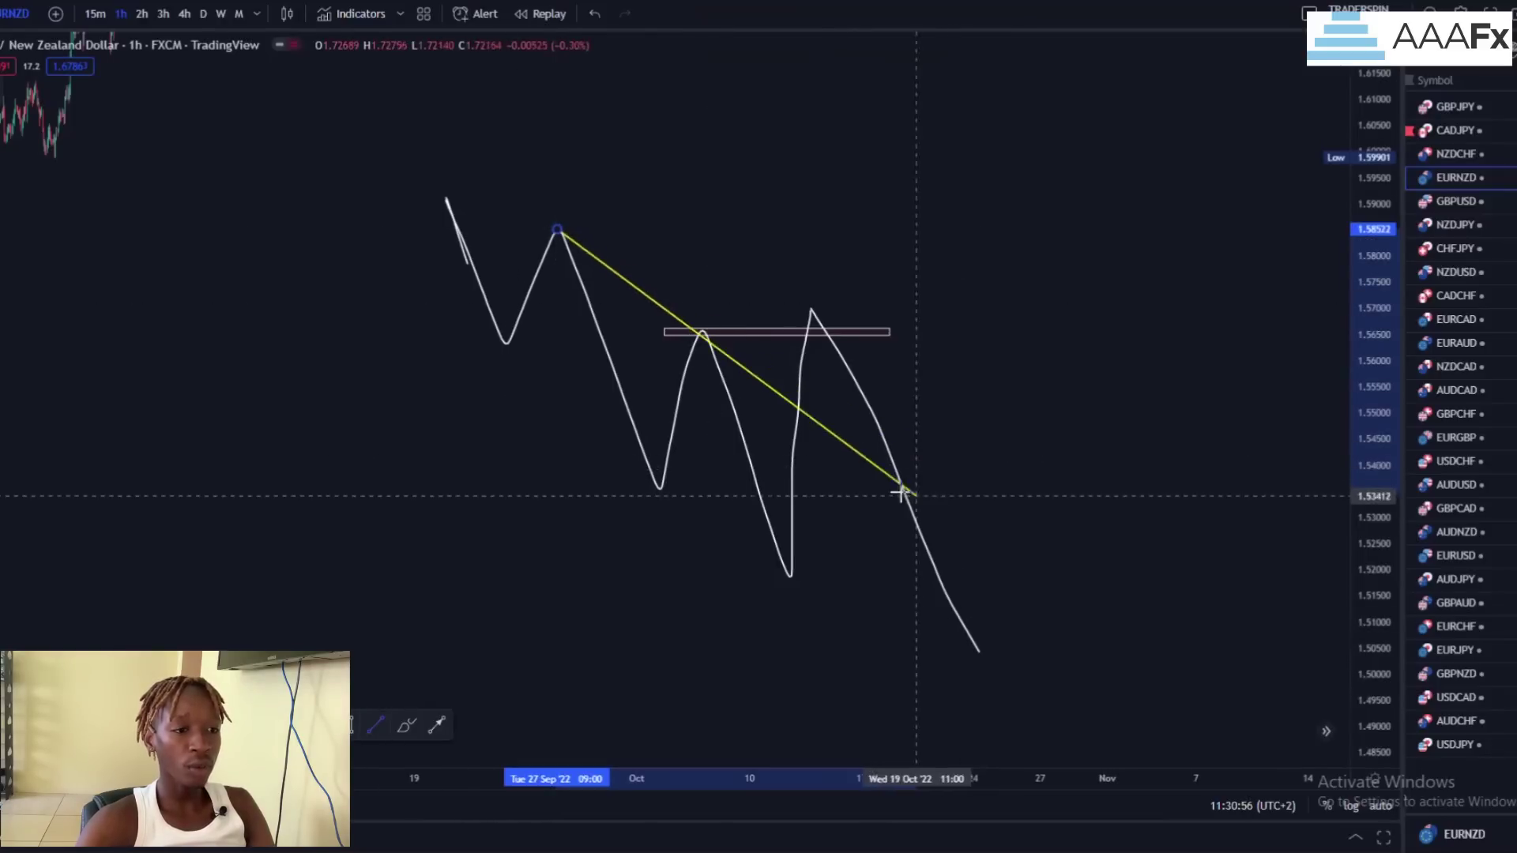
pyautogui.click(914, 476)
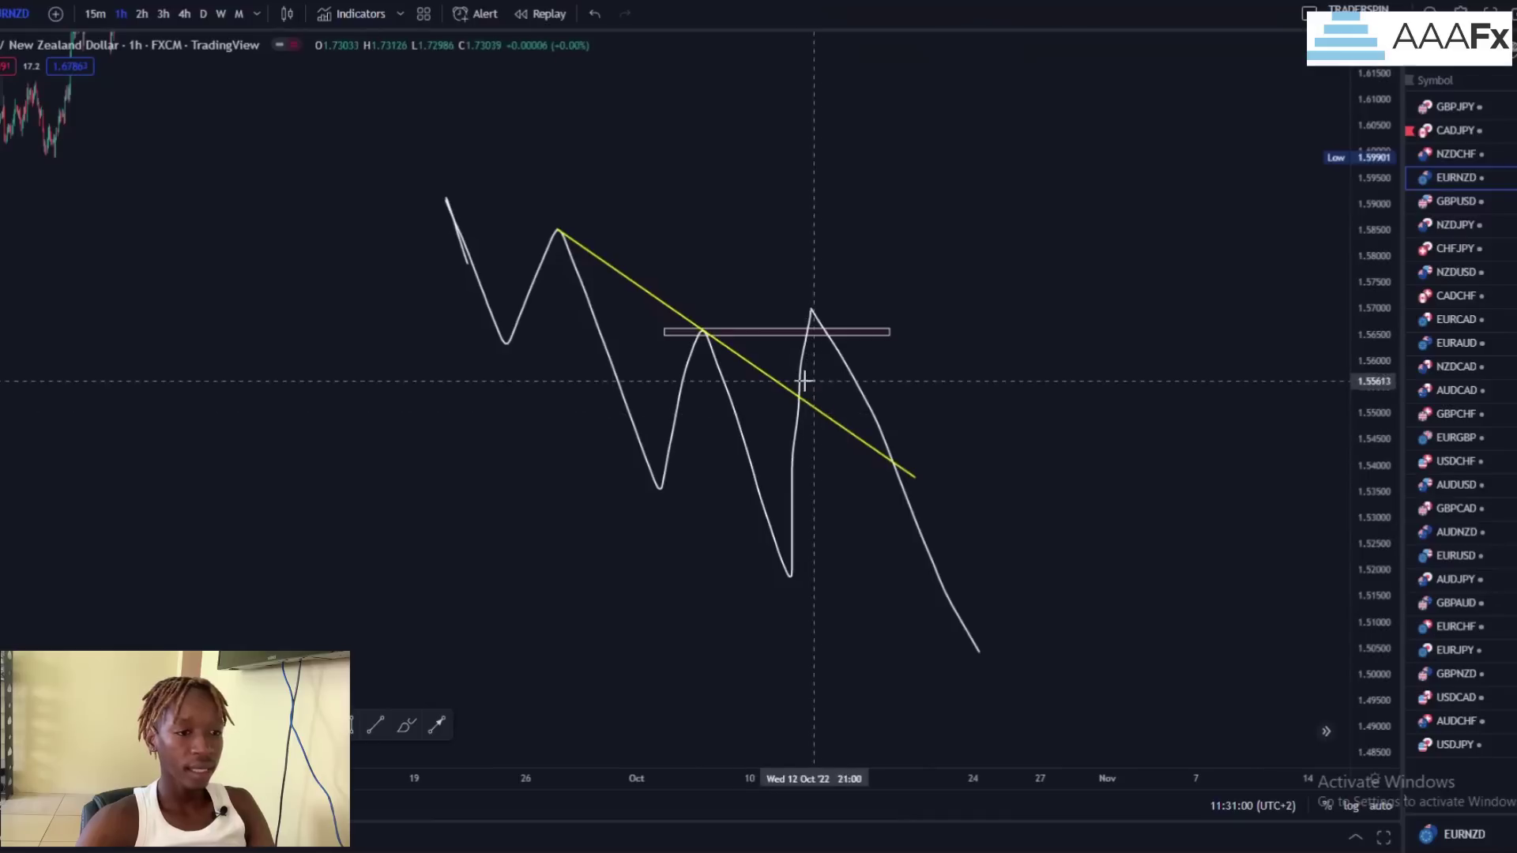
# Step: Place a long position on the sketch's final rising leg with entry at about 1.5604 and stop at about 1.5477
pyautogui.click(788, 360)
pyautogui.moveTo(788, 522); pyautogui.dragTo(791, 447)
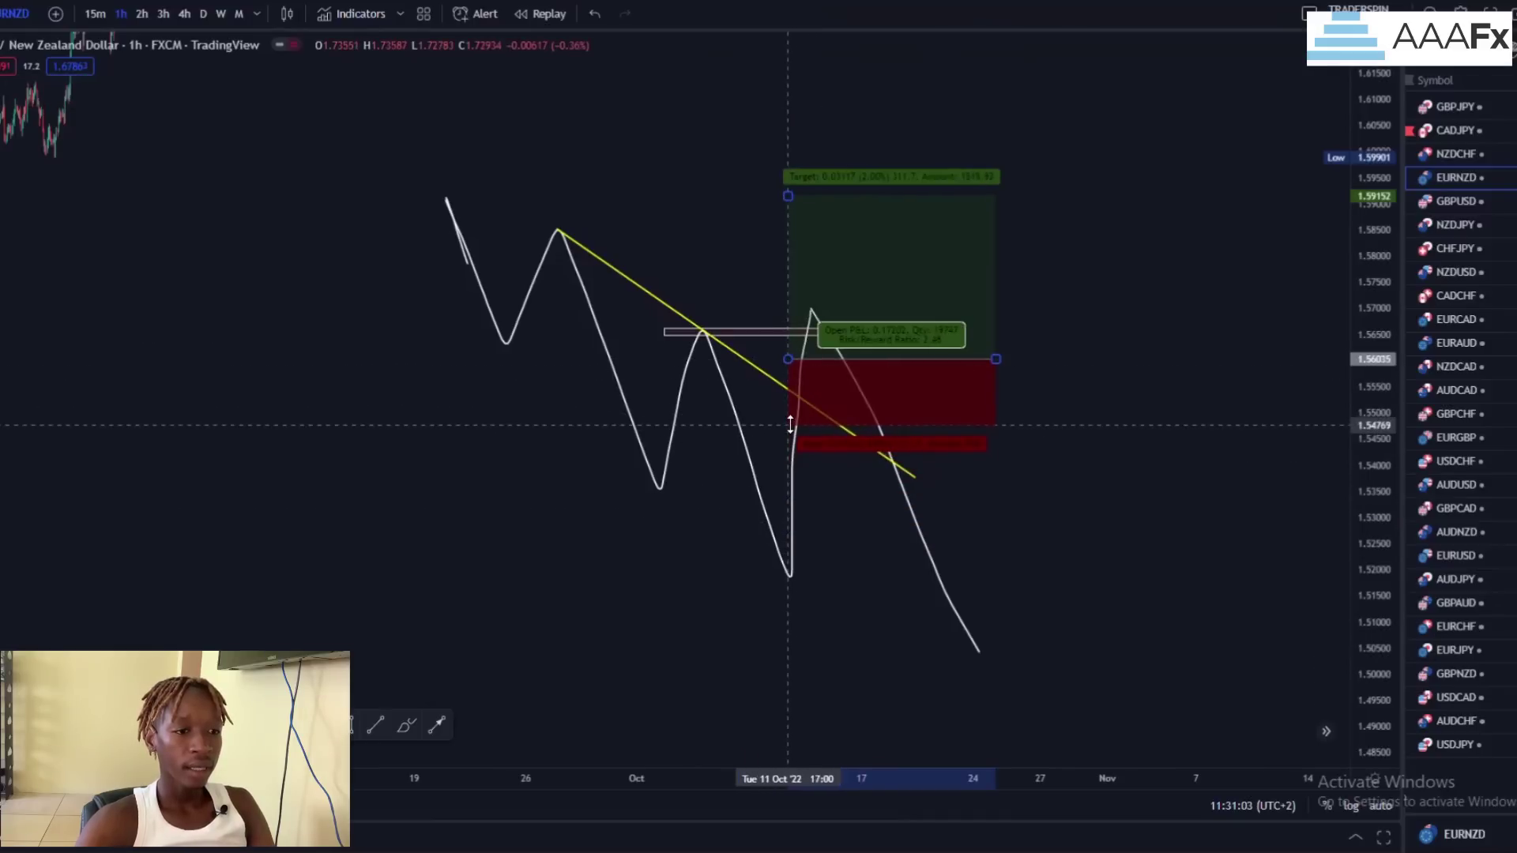
pyautogui.click(750, 403)
# Step: Draw an arrow up the final rising leg to about 1.5695 and another from there down to about 1.4964
pyautogui.click(437, 726)
pyautogui.moveTo(791, 433)
pyautogui.mouseDown()
pyautogui.moveTo(812, 308)
pyautogui.moveTo(883, 447)
pyautogui.moveTo(958, 687)
pyautogui.mouseUp()
pyautogui.click(436, 725)
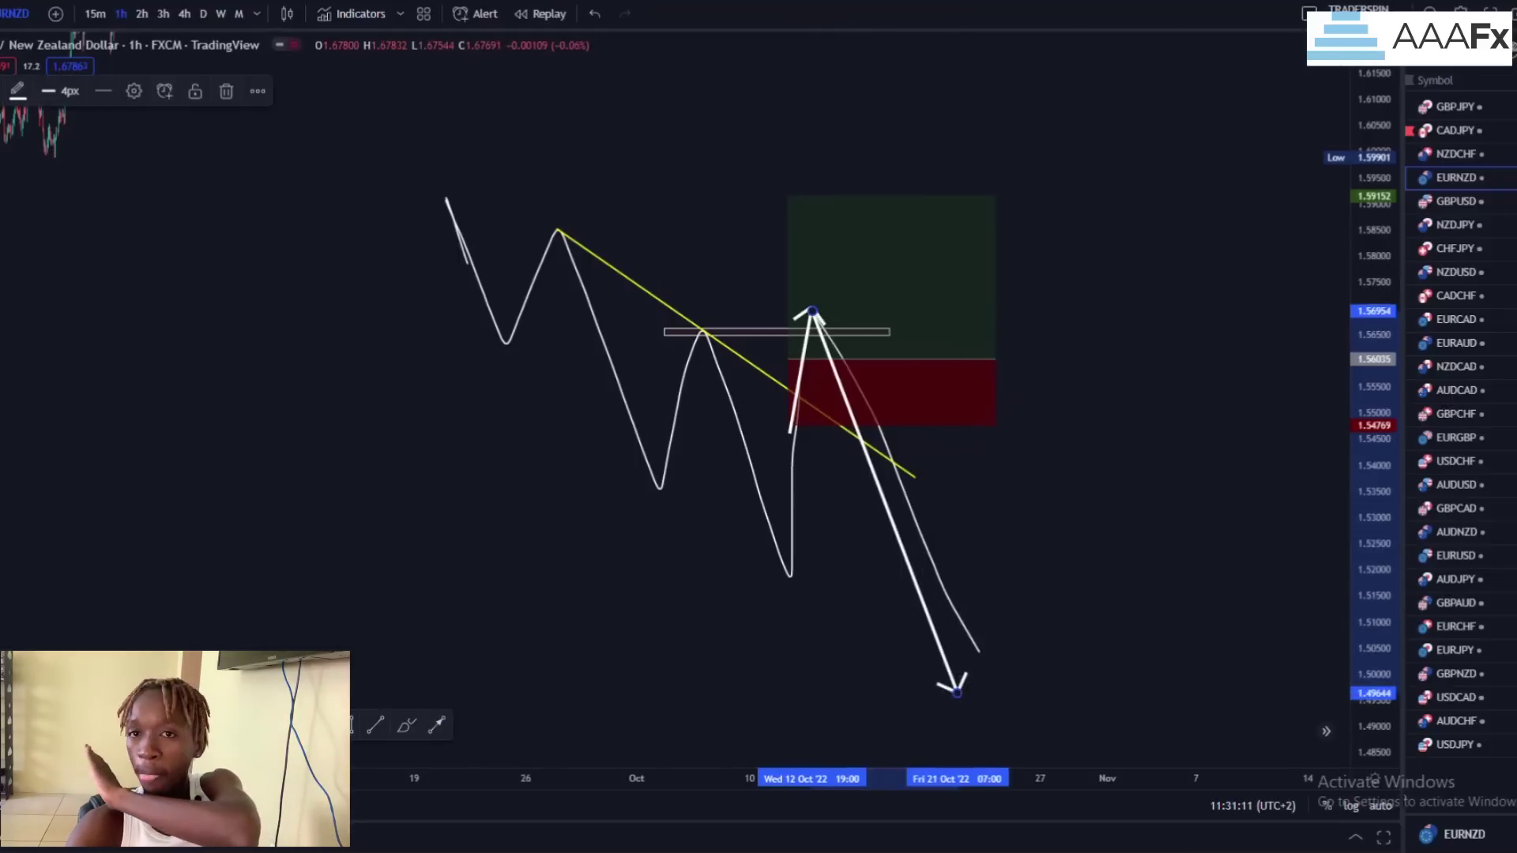
# Step: Remove all drawings from the EURNZD chart
pyautogui.click(0, 476)
pyautogui.click(32, 476)
# Step: Draw a freehand loop around the mid-August to October uptrend and delete it
pyautogui.scroll(-5, 515, 576)
pyautogui.moveTo(1371, 454); pyautogui.dragTo(1371, 502)
pyautogui.moveTo(1027, 263); pyautogui.dragTo(1081, 528)
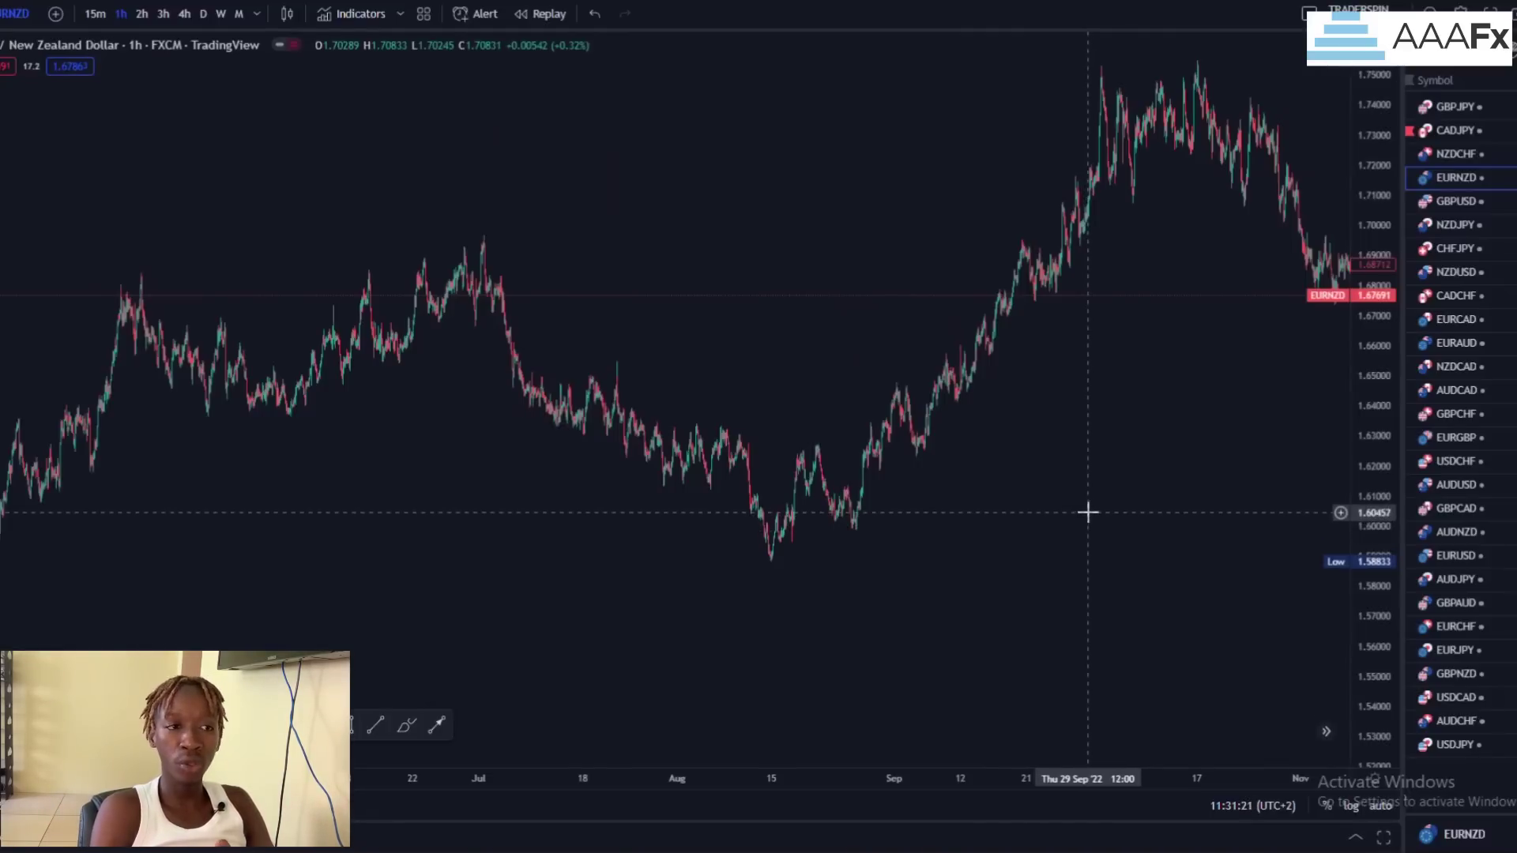
pyautogui.scroll(3, 1137, 512)
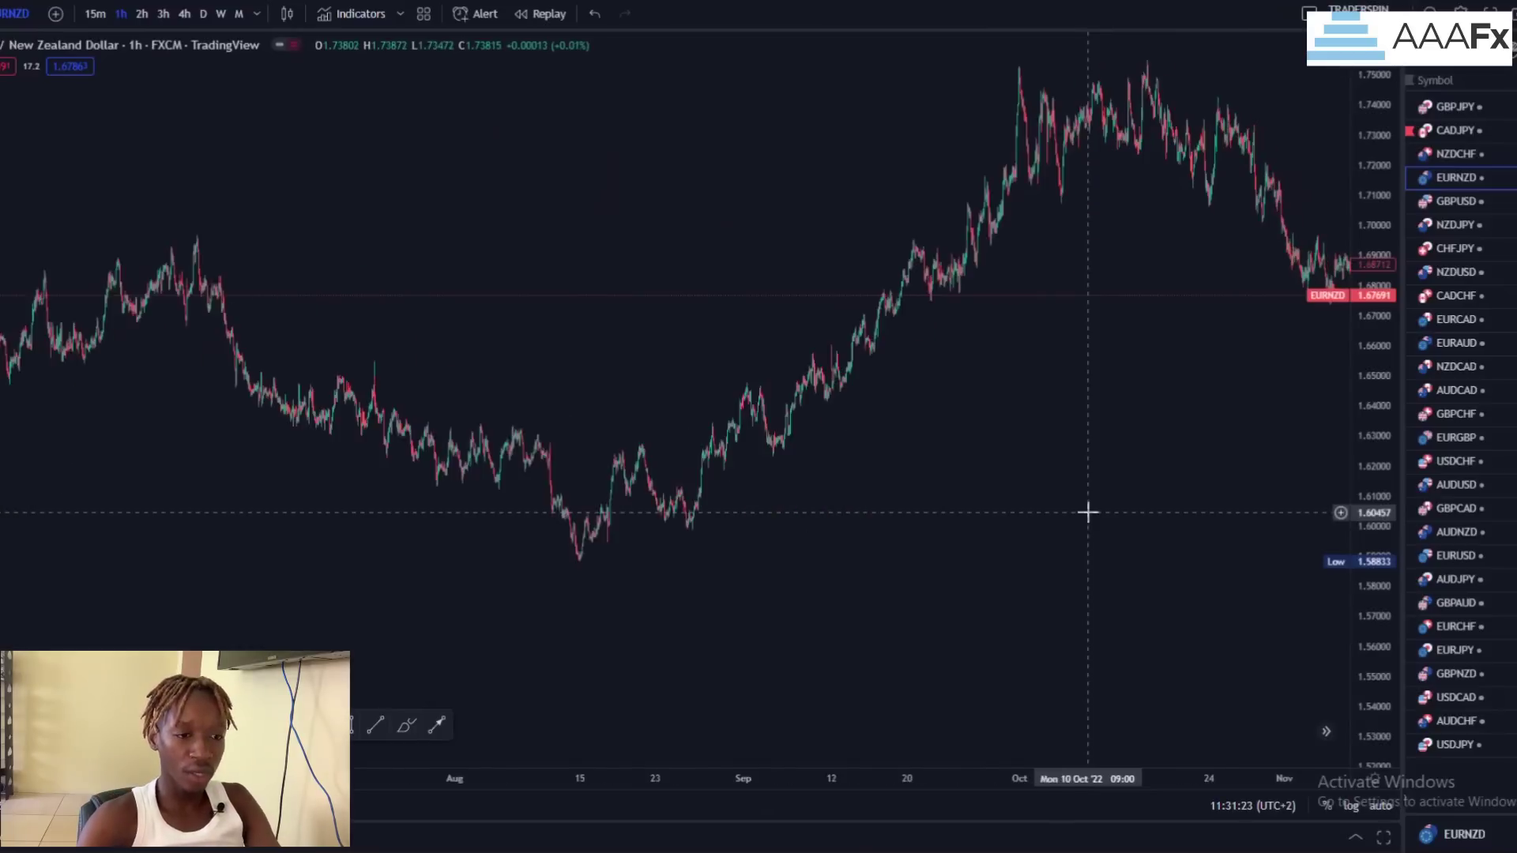
pyautogui.moveTo(1375, 531); pyautogui.dragTo(833, 477)
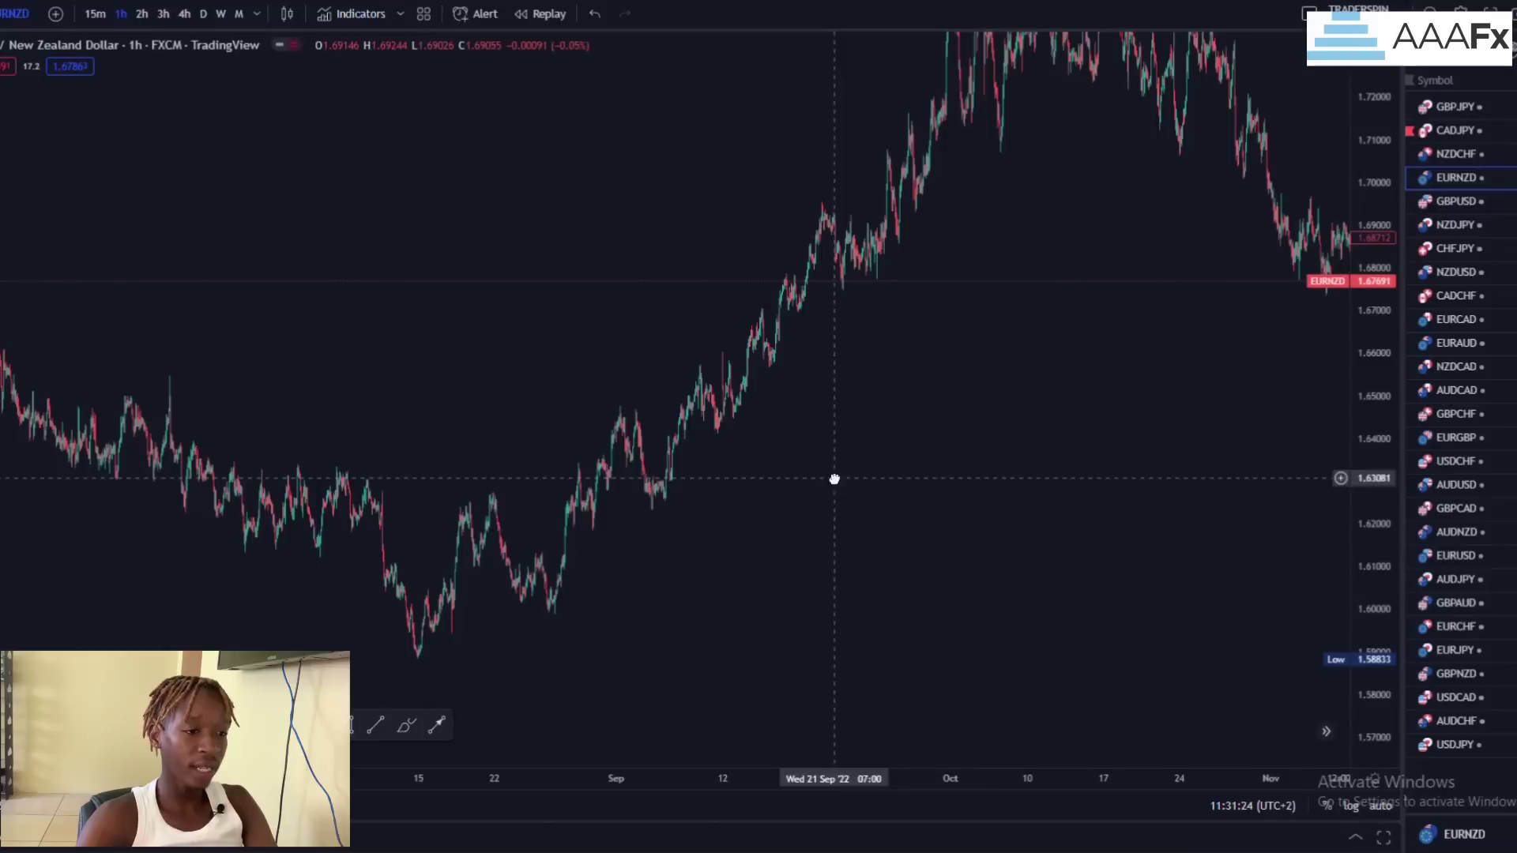
pyautogui.moveTo(863, 144)
pyautogui.mouseDown()
pyautogui.moveTo(339, 636)
pyautogui.moveTo(1050, 33)
pyautogui.moveTo(606, 270)
pyautogui.mouseUp()
pyautogui.click(2, 474)
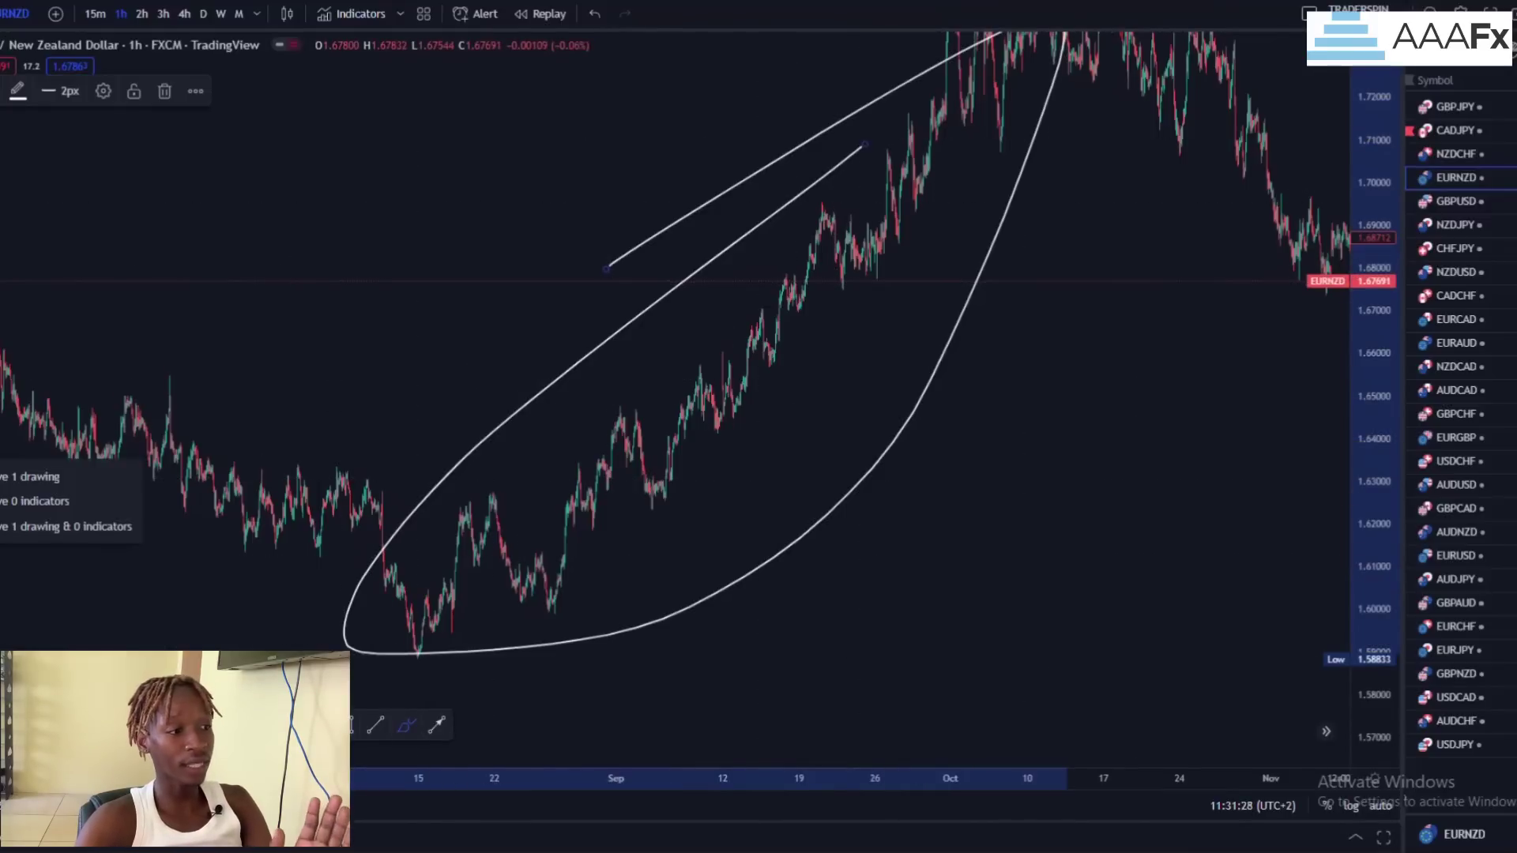
pyautogui.click(48, 471)
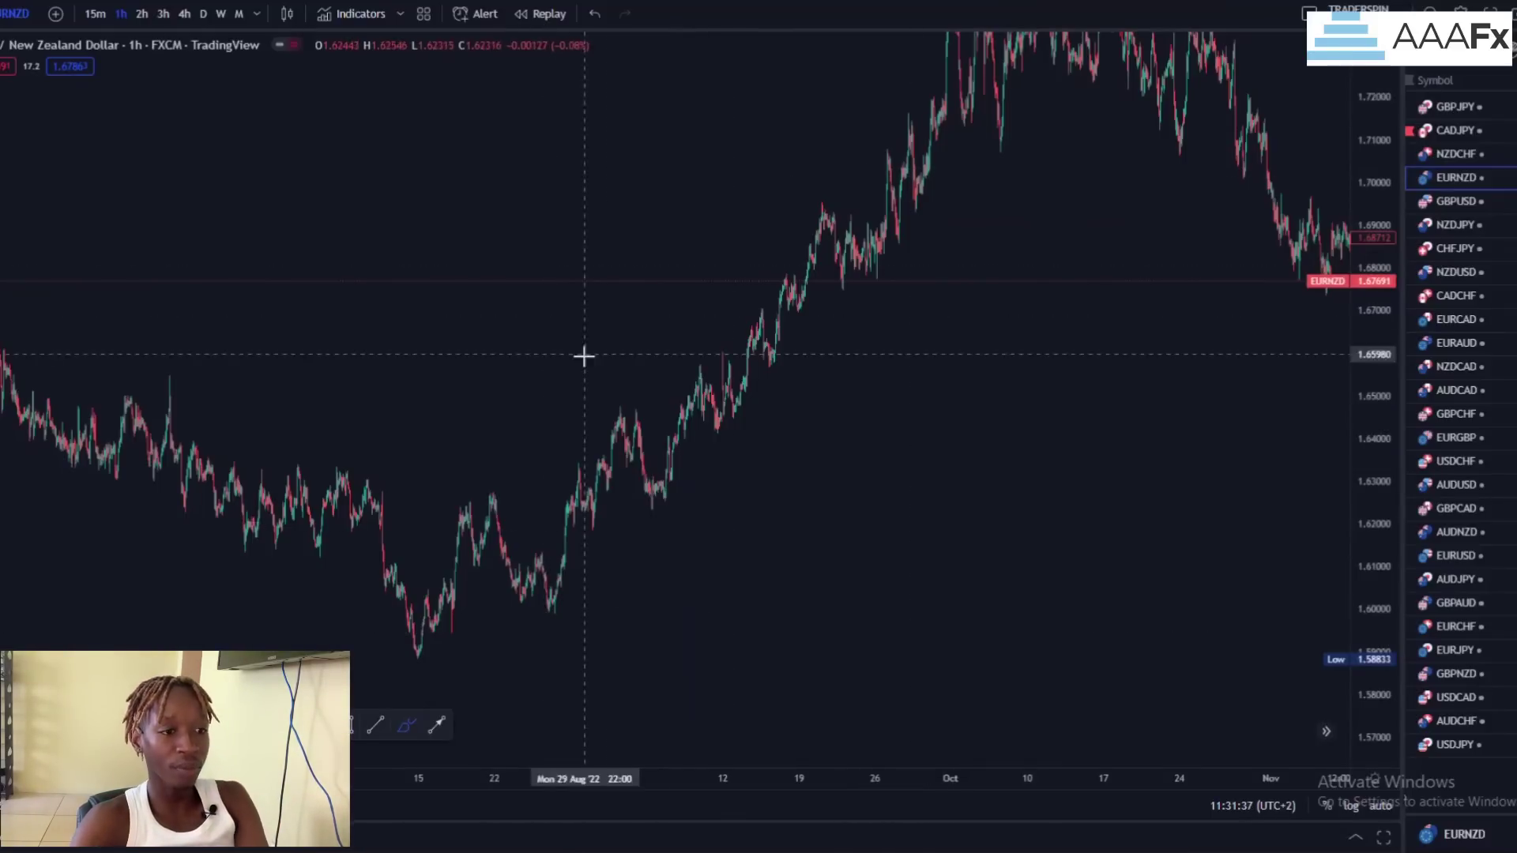
# Step: Circle the early-September swing high near 1.647 and the following swing low near 1.624 with the brush
pyautogui.scroll(2, 1003, 477)
pyautogui.moveTo(1366, 555); pyautogui.dragTo(1366, 395)
pyautogui.moveTo(503, 498); pyautogui.dragTo(890, 412)
pyautogui.click(167, 94)
pyautogui.press('Escape')
pyautogui.moveTo(632, 606)
pyautogui.mouseDown()
pyautogui.moveTo(772, 508)
pyautogui.moveTo(865, 518)
pyautogui.mouseUp()
pyautogui.scroll(3, 864, 619)
pyautogui.moveTo(652, 518); pyautogui.dragTo(836, 560)
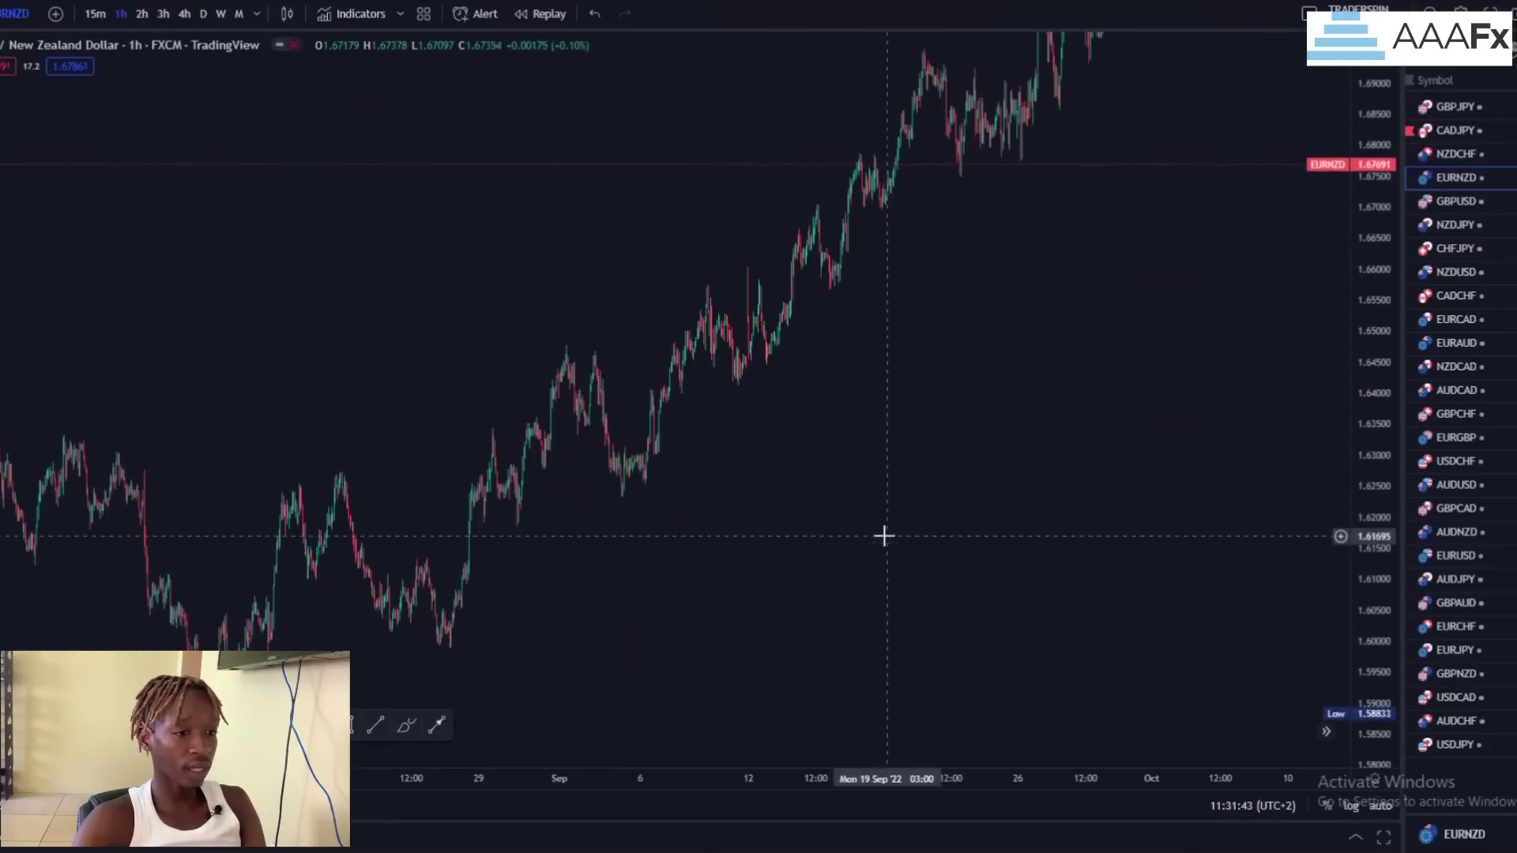
pyautogui.scroll(2, 884, 630)
pyautogui.moveTo(1353, 555); pyautogui.dragTo(1353, 496)
pyautogui.scroll(-3, 711, 551)
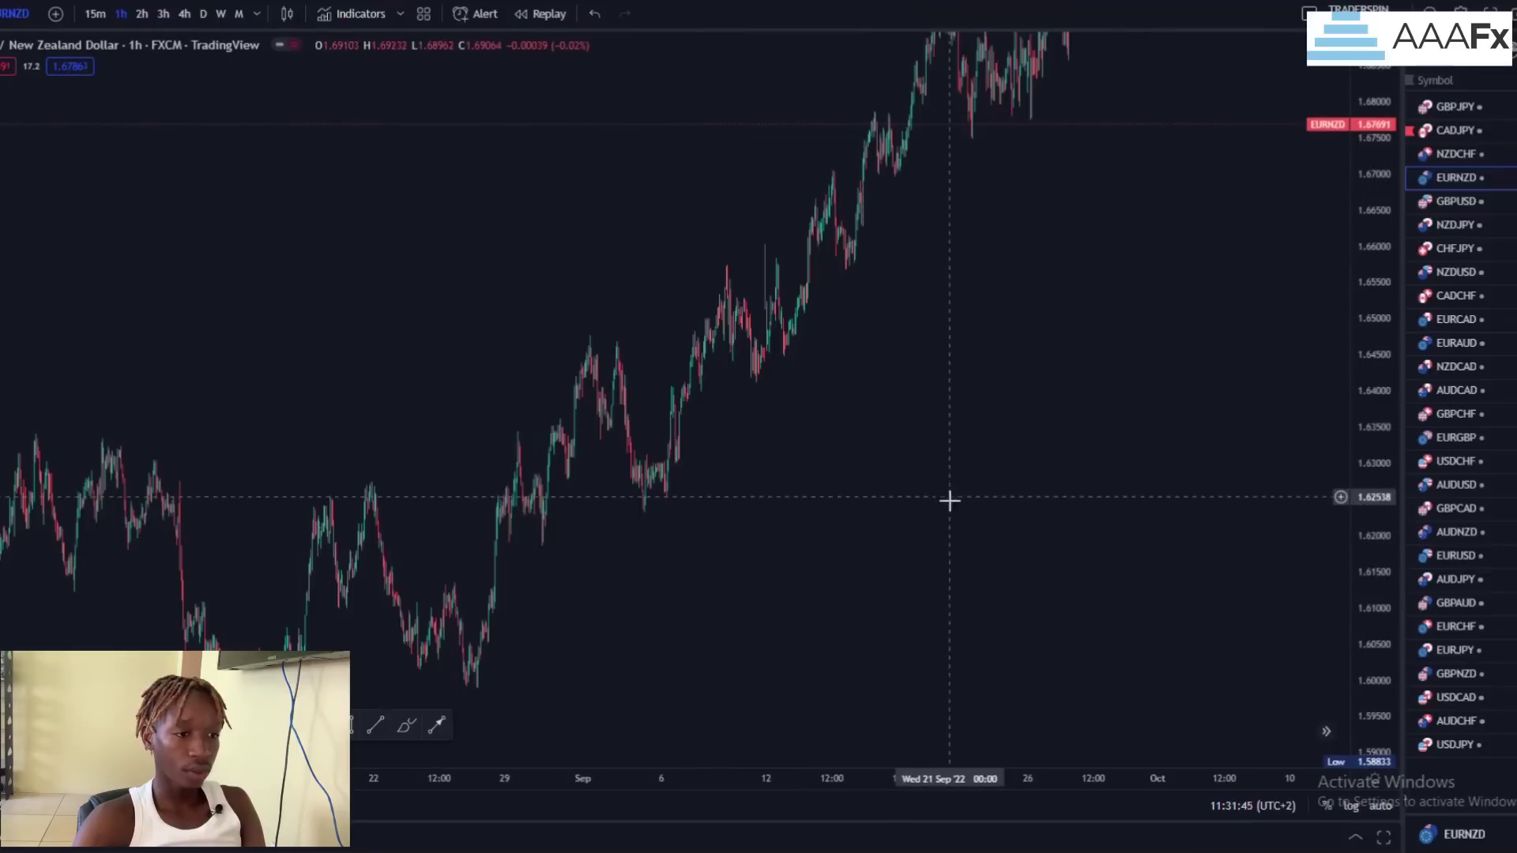
pyautogui.moveTo(948, 501); pyautogui.dragTo(947, 521)
pyautogui.click(405, 728)
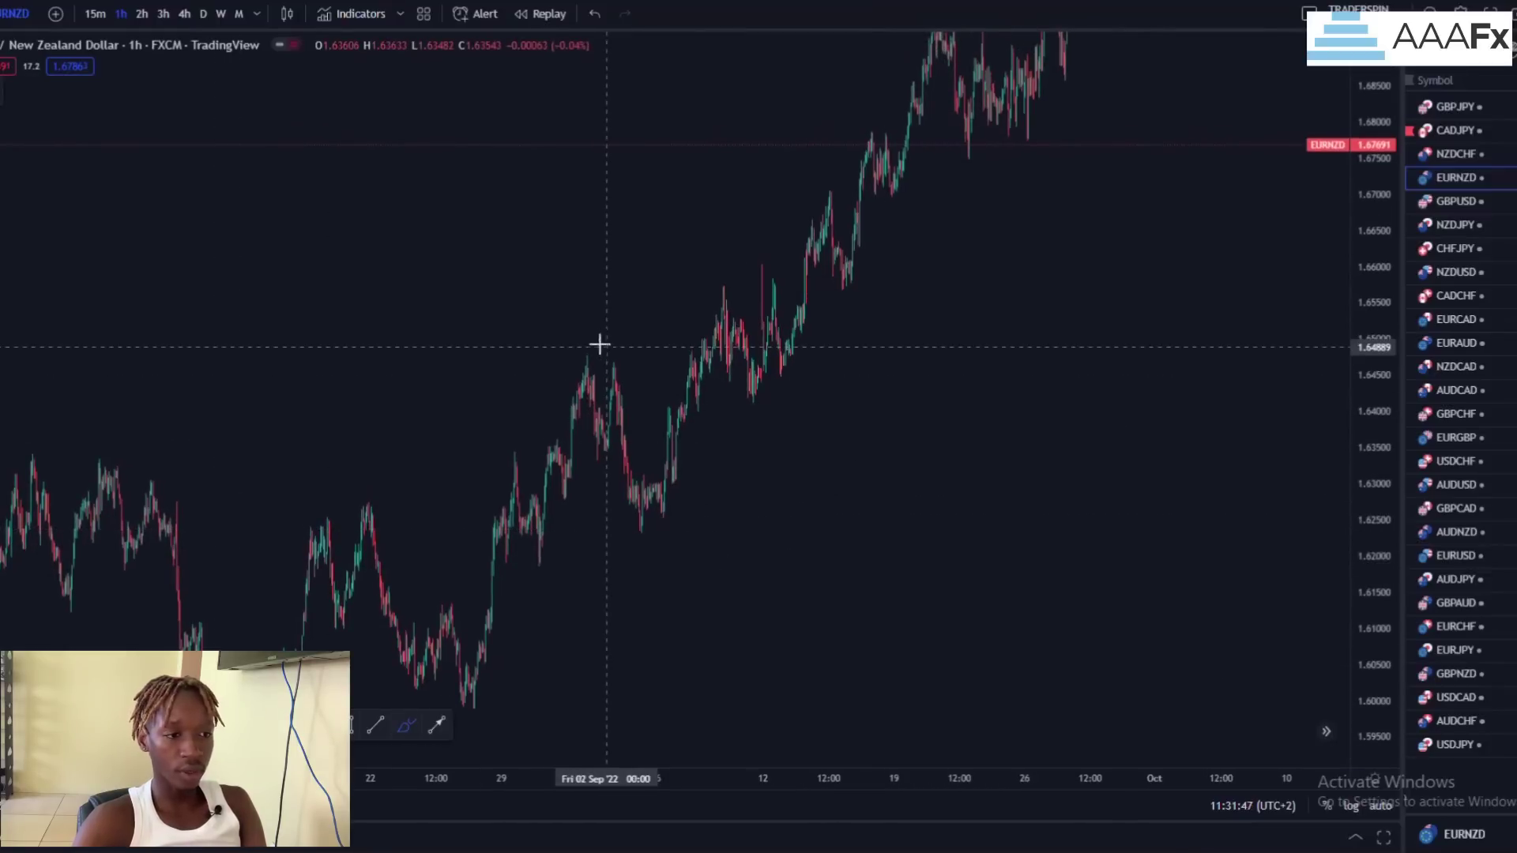
pyautogui.moveTo(592, 363); pyautogui.dragTo(620, 344)
pyautogui.moveTo(643, 510); pyautogui.dragTo(653, 514)
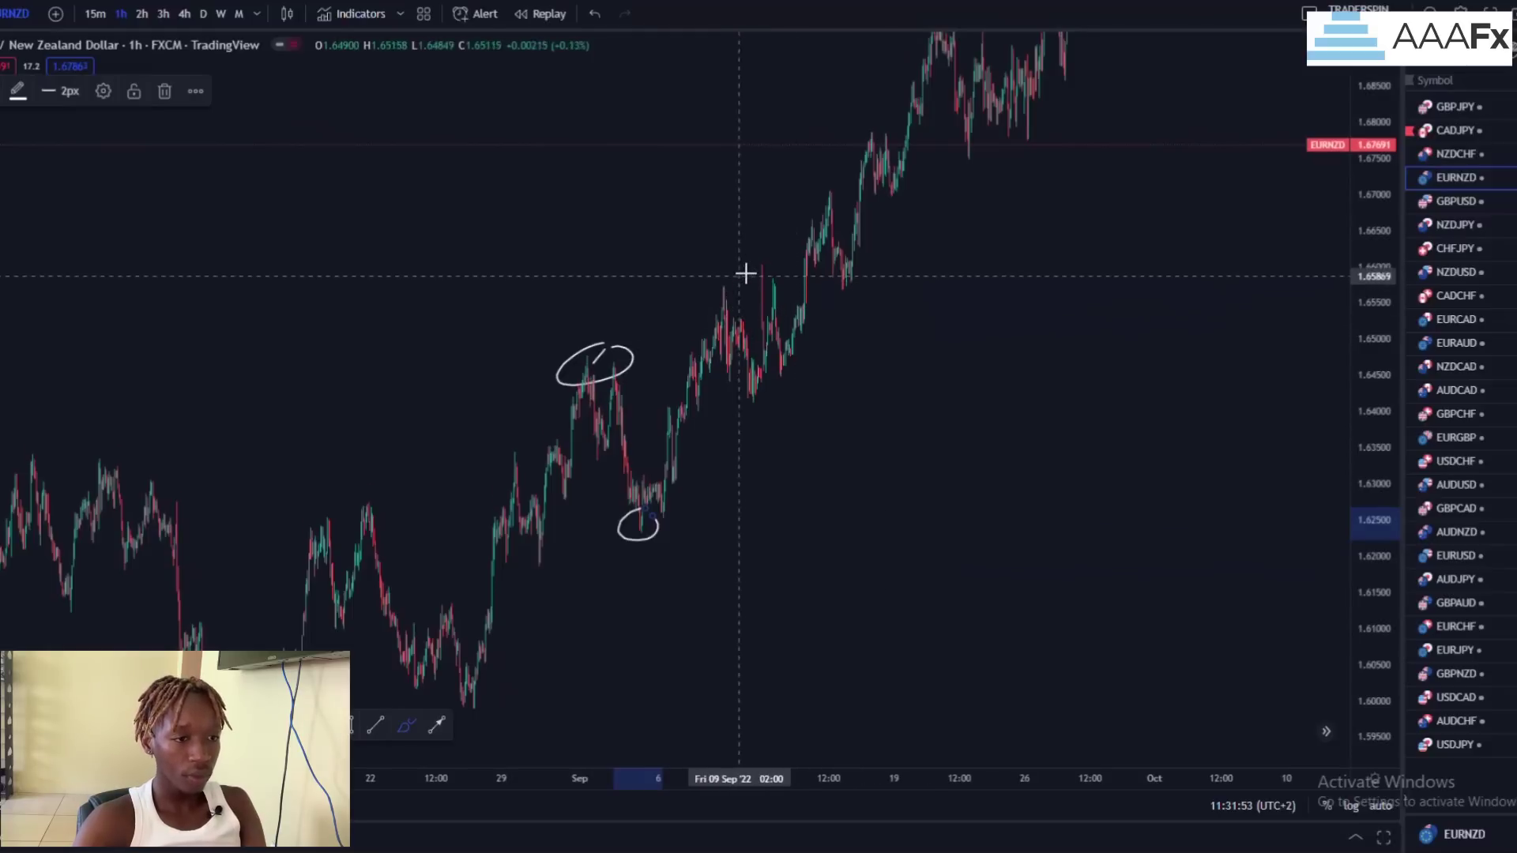
# Step: Circle the next two higher highs near 1.658 and 1.670 and their higher lows near 1.642 and 1.658
pyautogui.moveTo(714, 273); pyautogui.dragTo(750, 267)
pyautogui.moveTo(757, 385)
pyautogui.mouseDown()
pyautogui.moveTo(760, 399)
pyautogui.moveTo(750, 388)
pyautogui.mouseUp()
pyautogui.moveTo(837, 181); pyautogui.dragTo(813, 181)
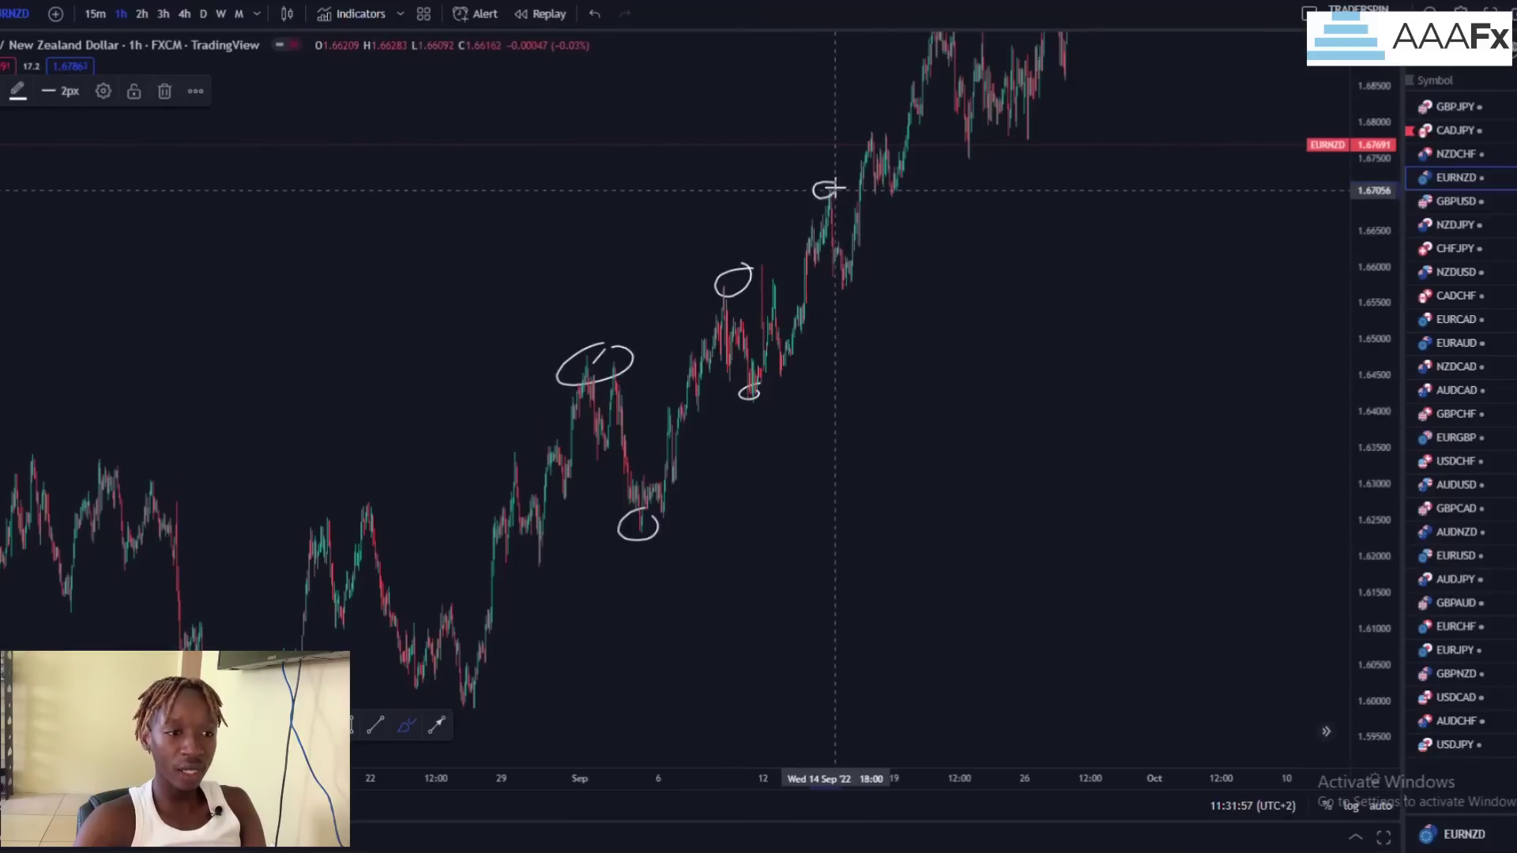
pyautogui.moveTo(843, 273); pyautogui.dragTo(836, 294)
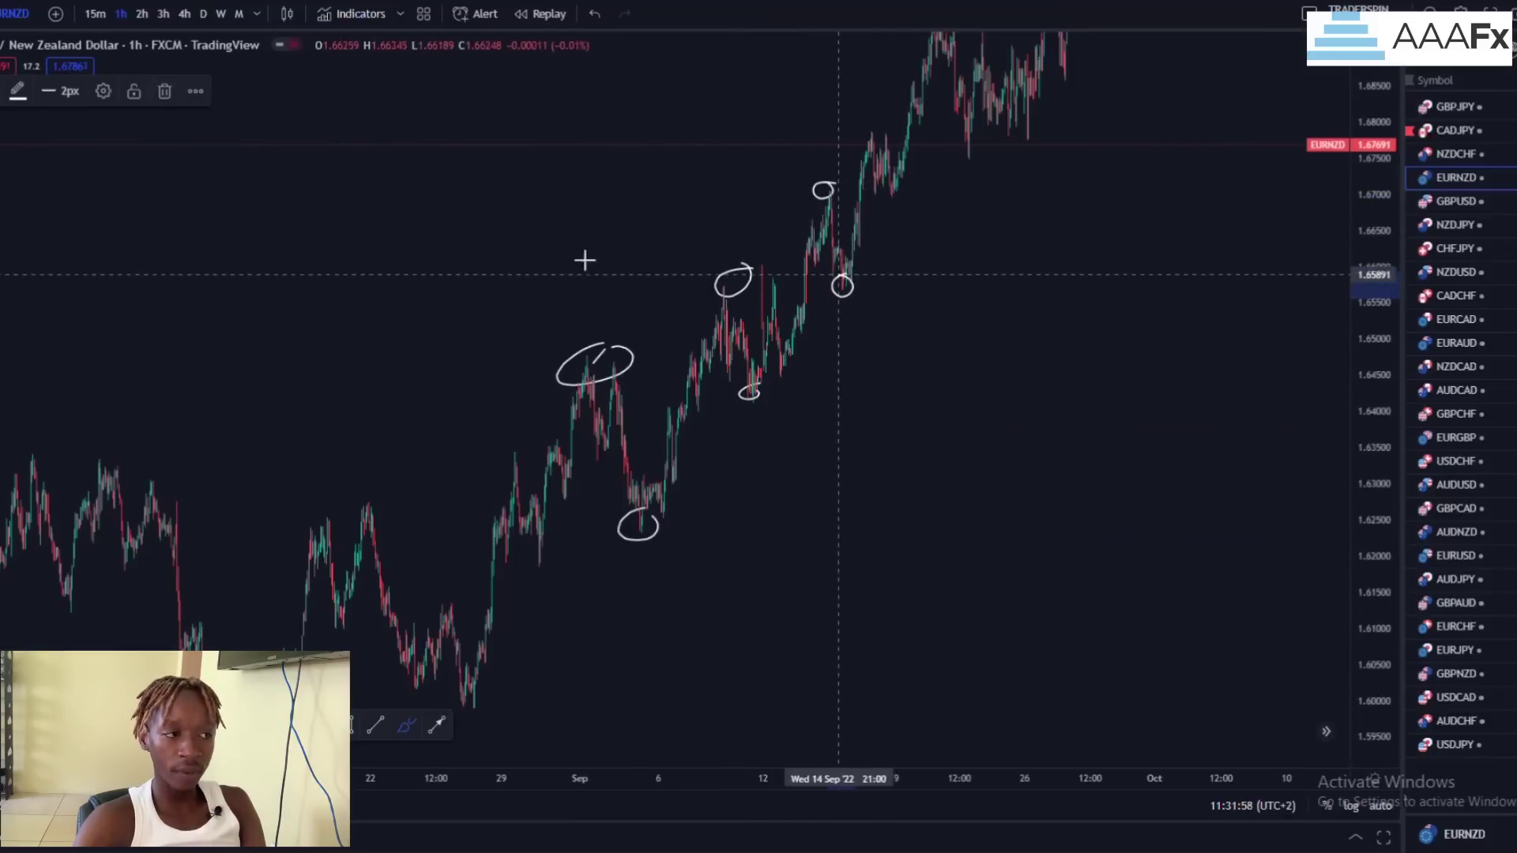
pyautogui.press('Escape')
# Step: Circle the mid-September highs near 1.679 and 1.695 and the lows following them near 1.670 and 1.676
pyautogui.scroll(3, 1019, 489)
pyautogui.moveTo(1371, 358); pyautogui.dragTo(1370, 243)
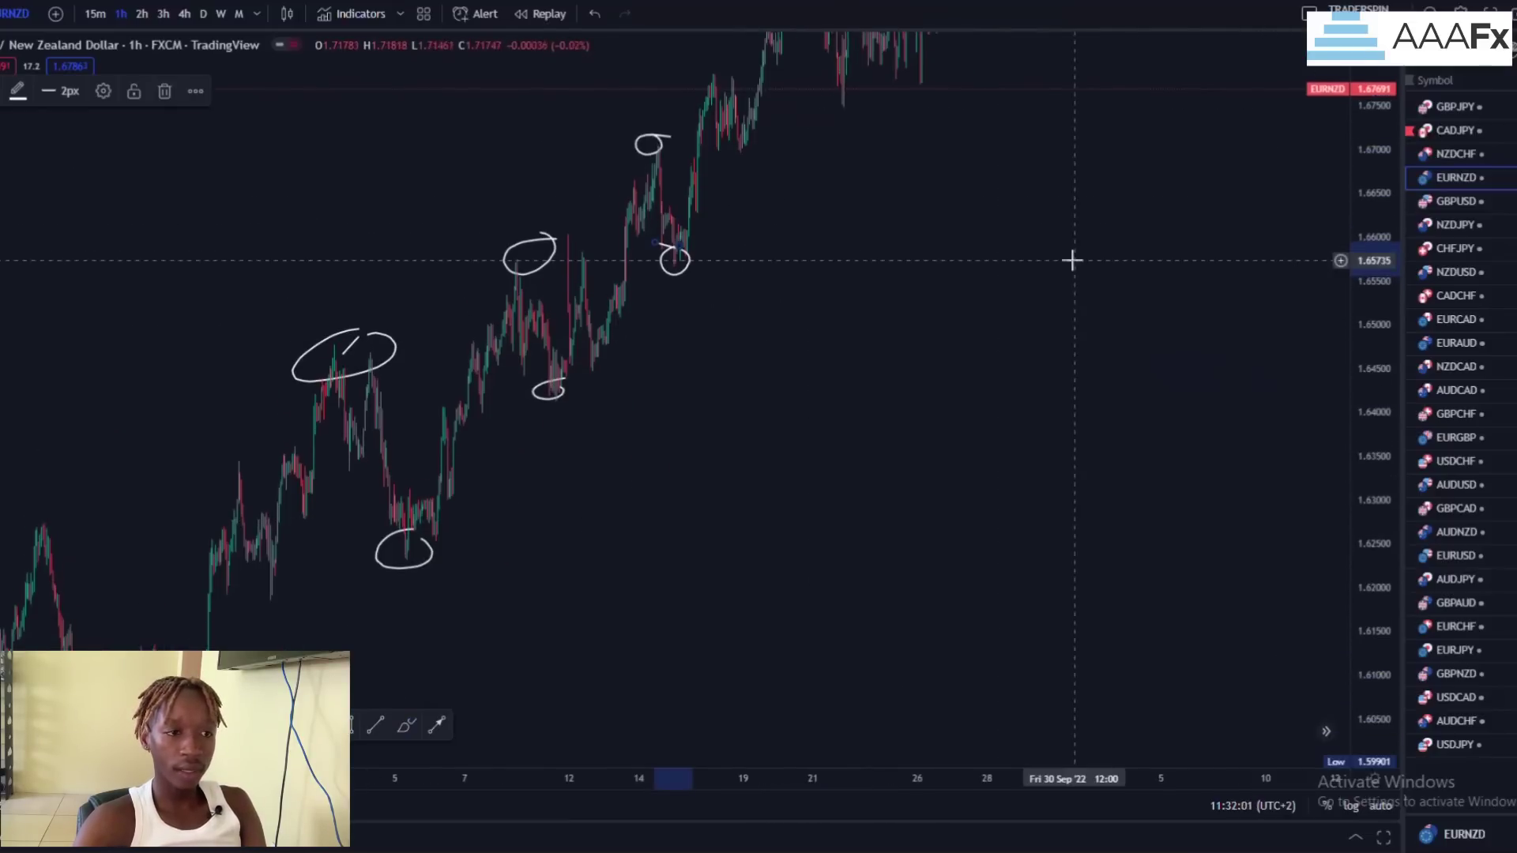
pyautogui.moveTo(1072, 267); pyautogui.dragTo(1090, 402)
pyautogui.click(409, 727)
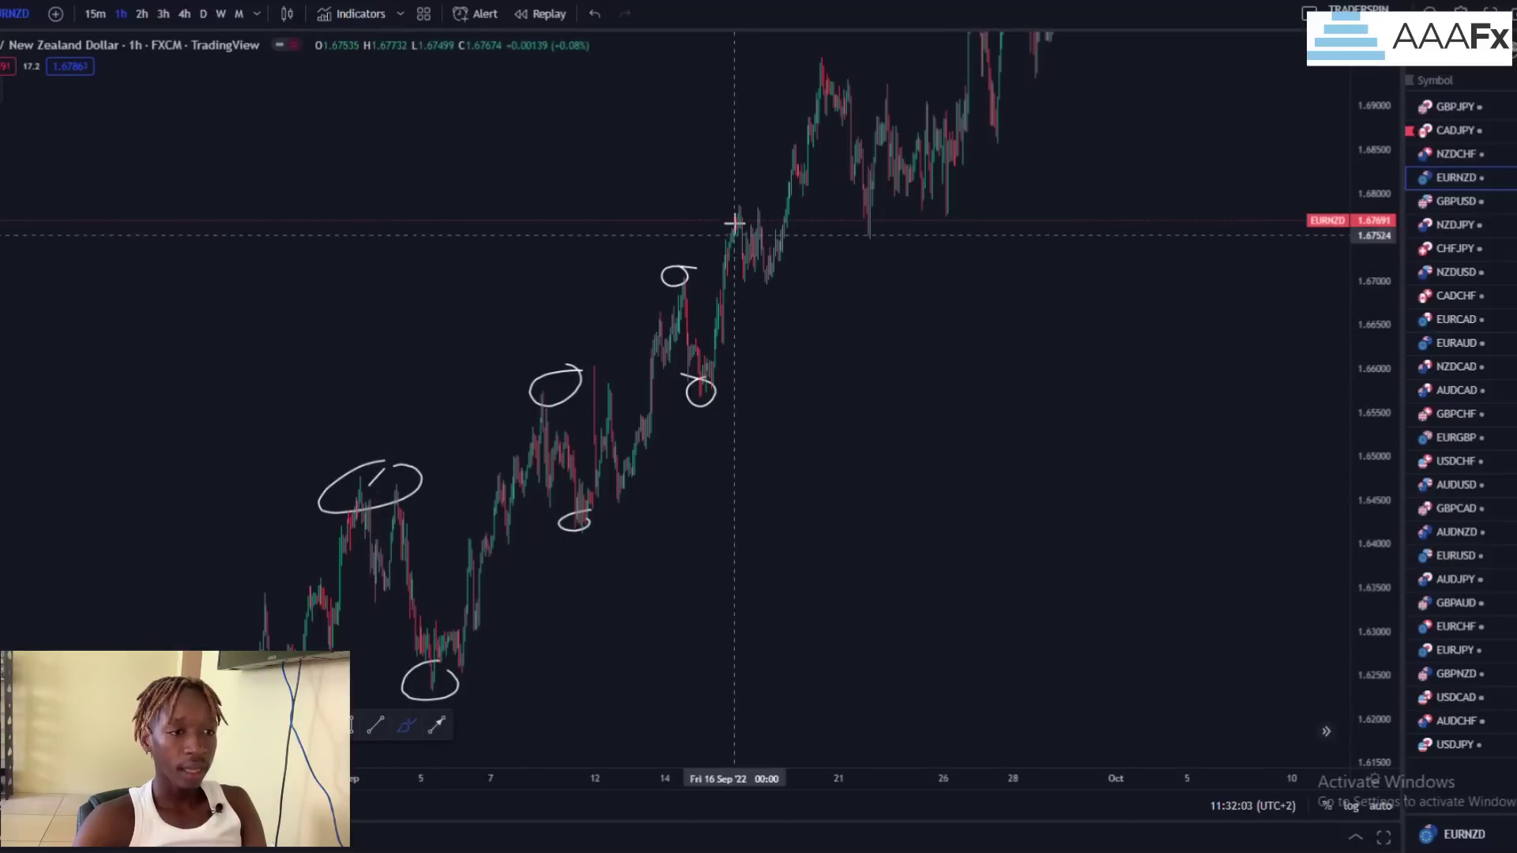
pyautogui.moveTo(738, 199); pyautogui.dragTo(730, 212)
pyautogui.moveTo(755, 281); pyautogui.dragTo(768, 276)
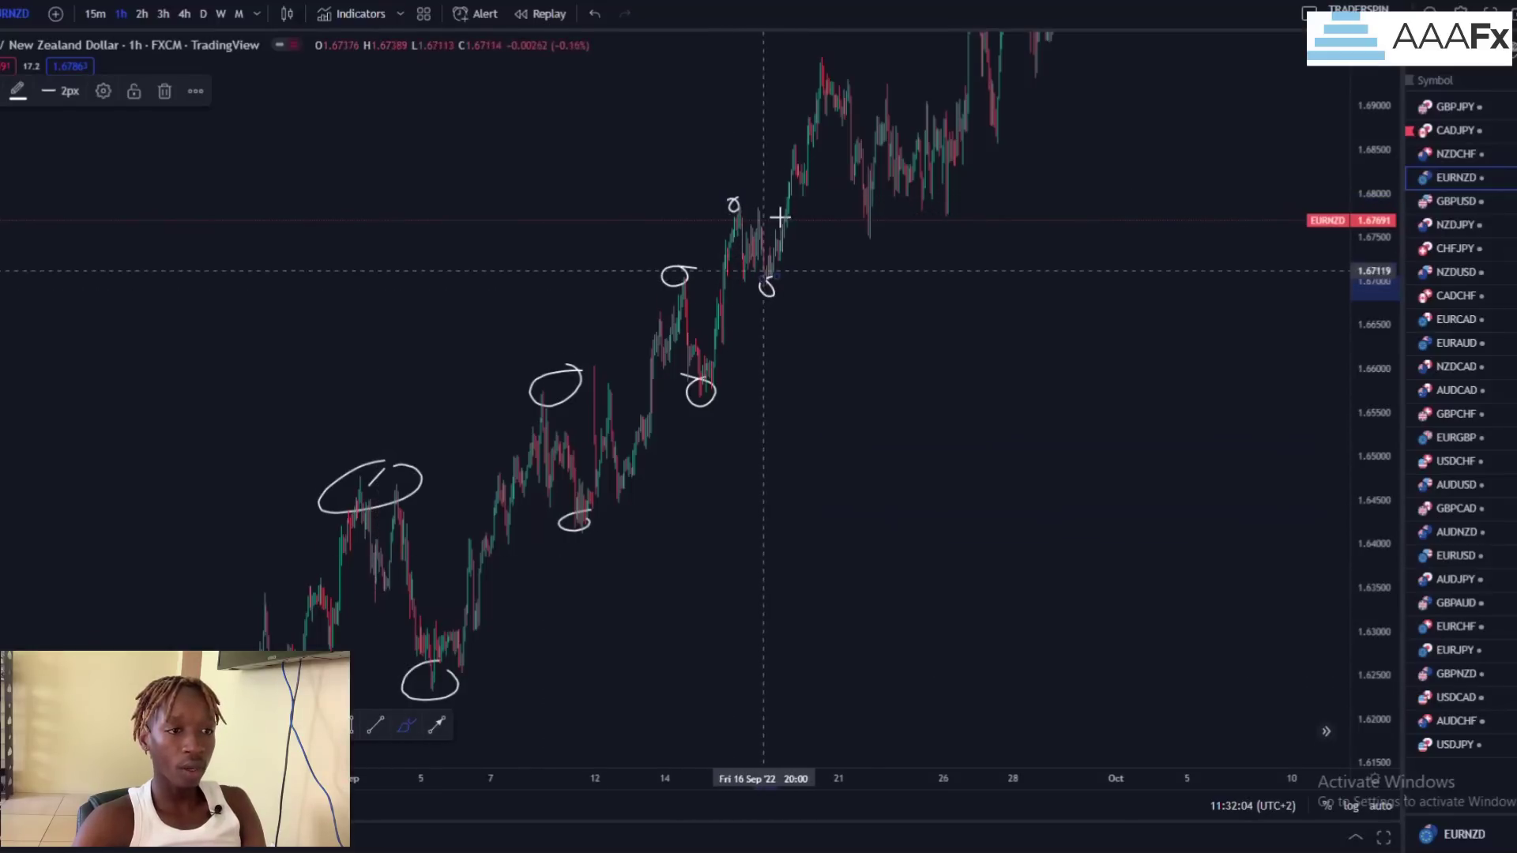
pyautogui.moveTo(824, 53); pyautogui.dragTo(820, 52)
pyautogui.moveTo(881, 225)
pyautogui.mouseDown()
pyautogui.moveTo(855, 234)
pyautogui.moveTo(877, 219)
pyautogui.mouseUp()
# Step: Circle the late-September highs near 1.707 and 1.716 and the lows following them near 1.687 and 1.694
pyautogui.moveTo(1106, 262); pyautogui.dragTo(923, 500)
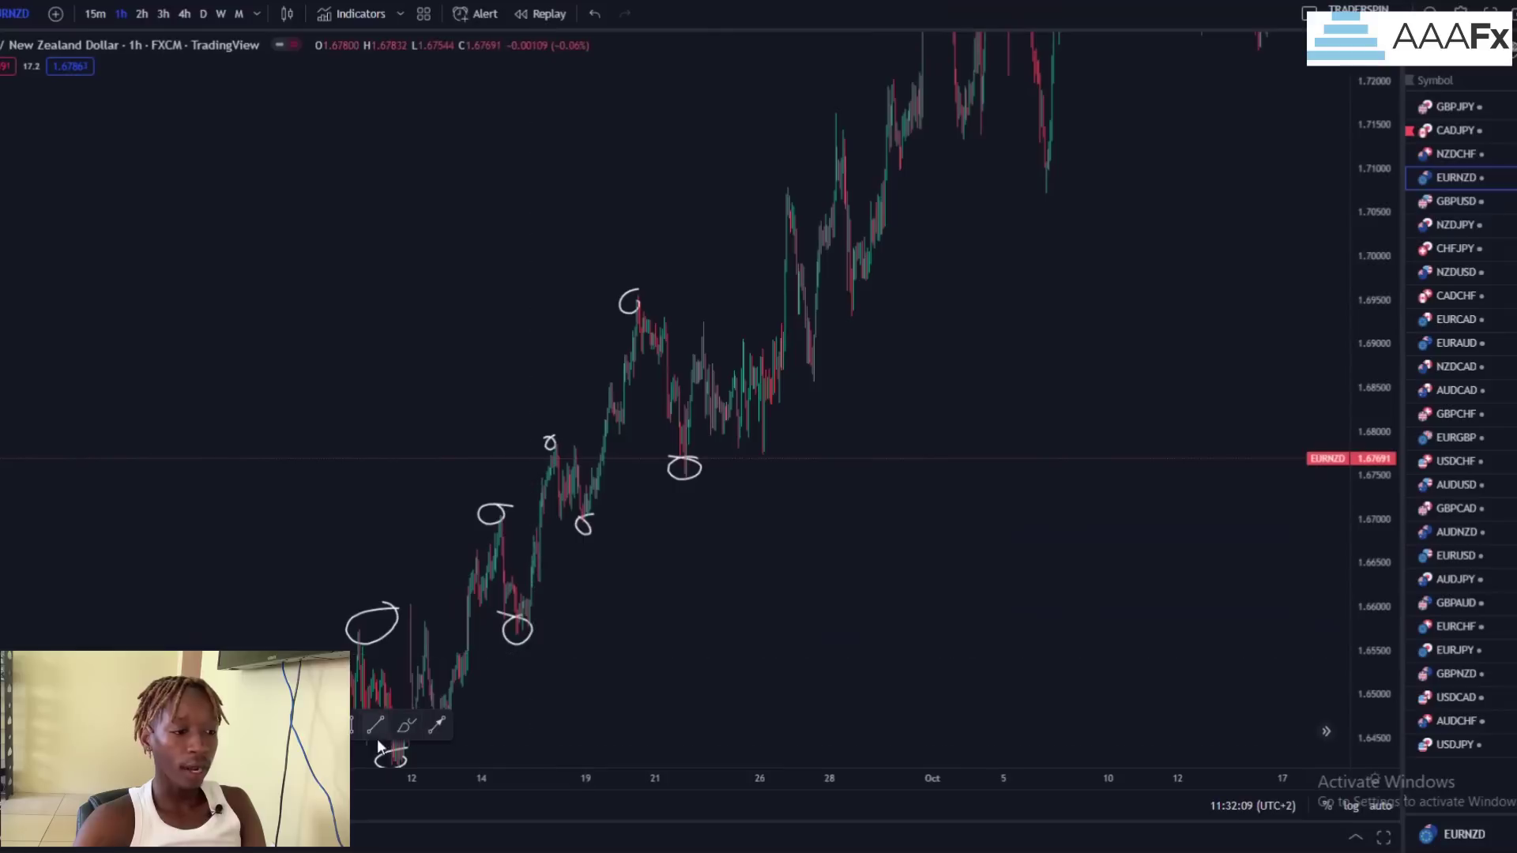
pyautogui.click(404, 727)
pyautogui.moveTo(803, 206); pyautogui.dragTo(768, 206)
pyautogui.moveTo(806, 359); pyautogui.dragTo(814, 378)
pyautogui.moveTo(840, 108); pyautogui.dragTo(847, 112)
pyautogui.moveTo(861, 290)
pyautogui.mouseDown()
pyautogui.moveTo(839, 297)
pyautogui.moveTo(869, 292)
pyautogui.mouseUp()
# Step: Draw a freehand falling line from the circled 15 September low down to about 1.639, below the previous circled low
pyautogui.moveTo(1128, 325)
pyautogui.mouseDown()
pyautogui.moveTo(1008, 569)
pyautogui.moveTo(1006, 650)
pyautogui.moveTo(1006, 626)
pyautogui.mouseUp()
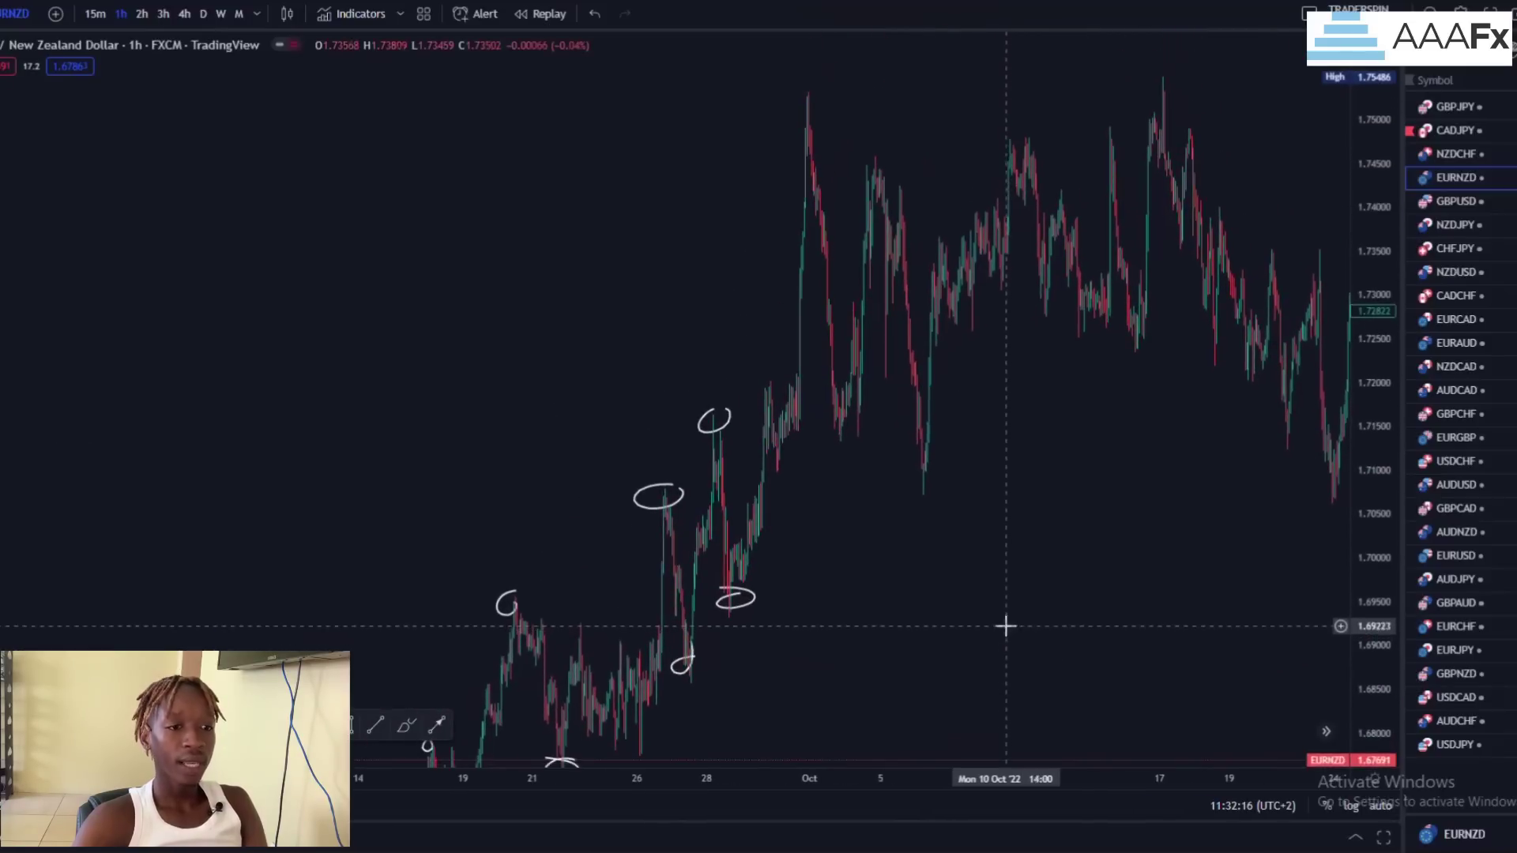
pyautogui.scroll(-3, 1250, 562)
pyautogui.moveTo(1379, 238); pyautogui.dragTo(1311, 536)
pyautogui.moveTo(1014, 539); pyautogui.dragTo(998, 264)
pyautogui.scroll(10, 744, 542)
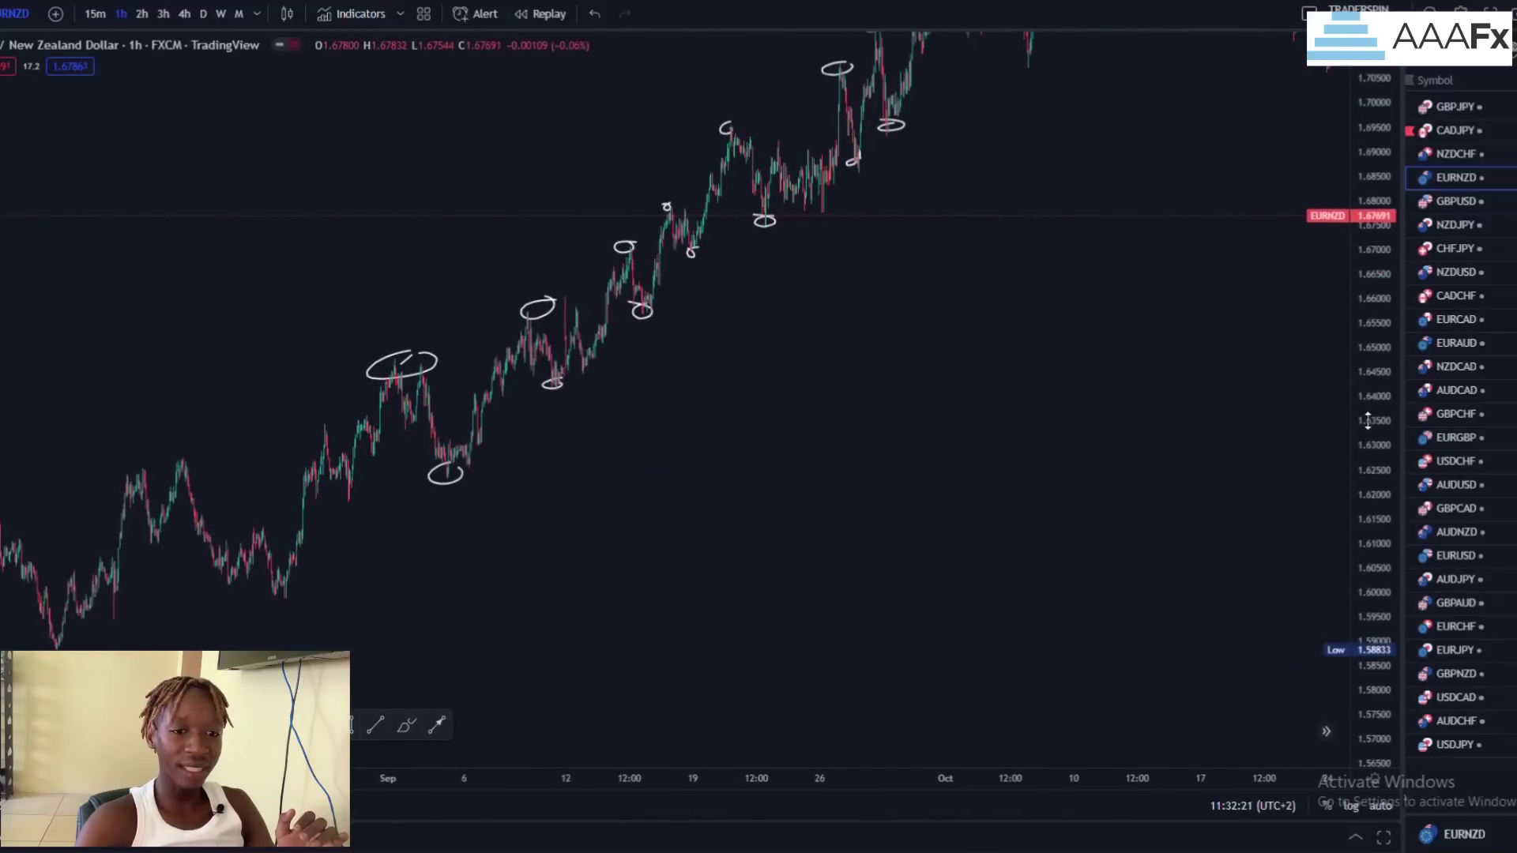
pyautogui.moveTo(1007, 573); pyautogui.dragTo(1041, 609)
pyautogui.scroll(9, 1040, 609)
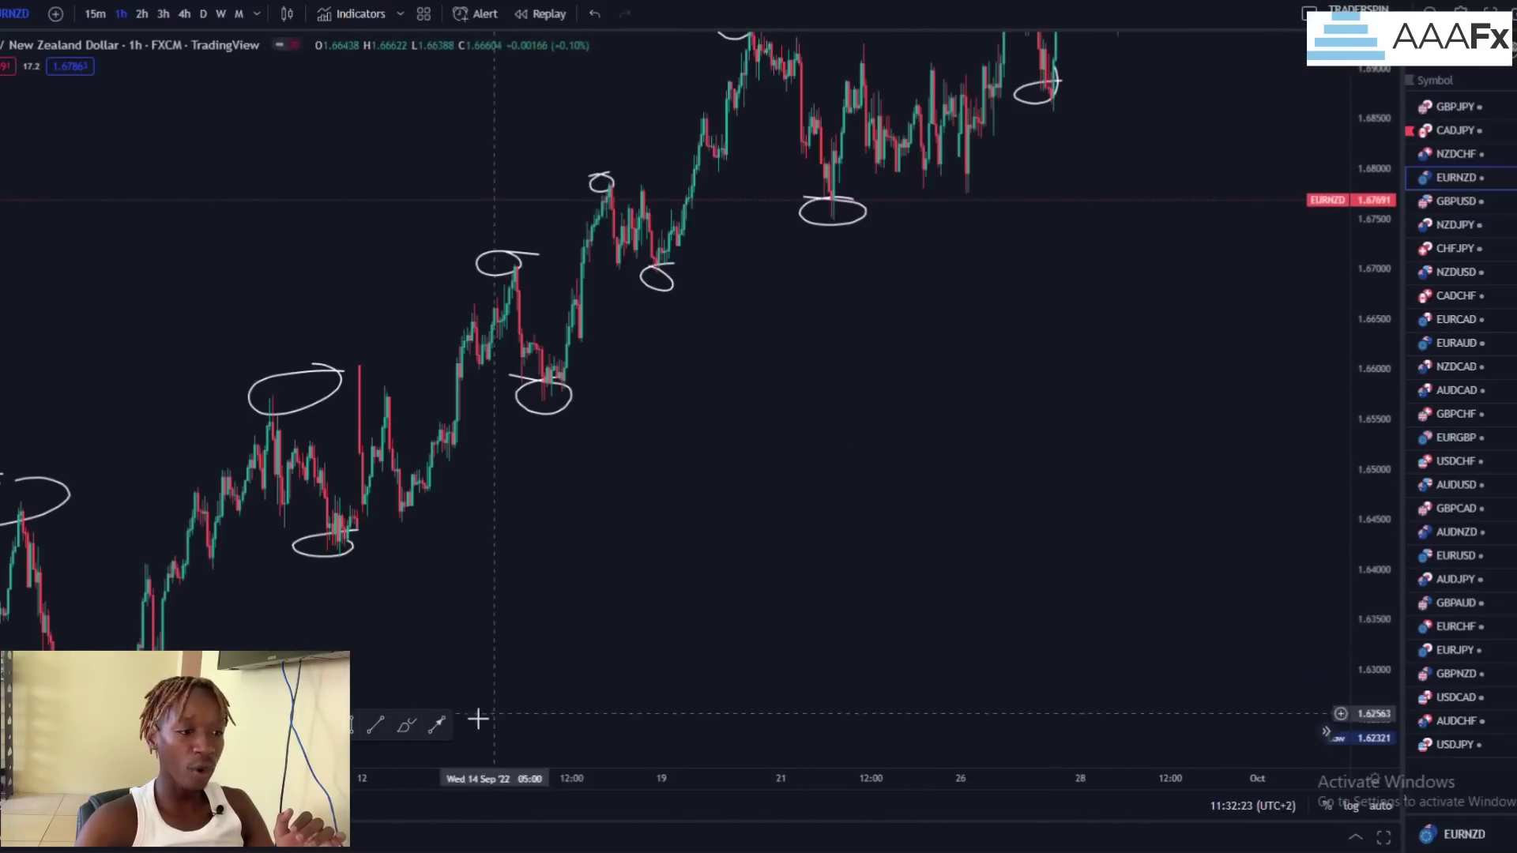
pyautogui.click(408, 726)
pyautogui.moveTo(532, 387); pyautogui.dragTo(561, 578)
# Step: Draw a thin rectangle at about 1.6419–1.6425 from the circled low and an arrow rising from 1.639 to about 1.667
pyautogui.click(347, 728)
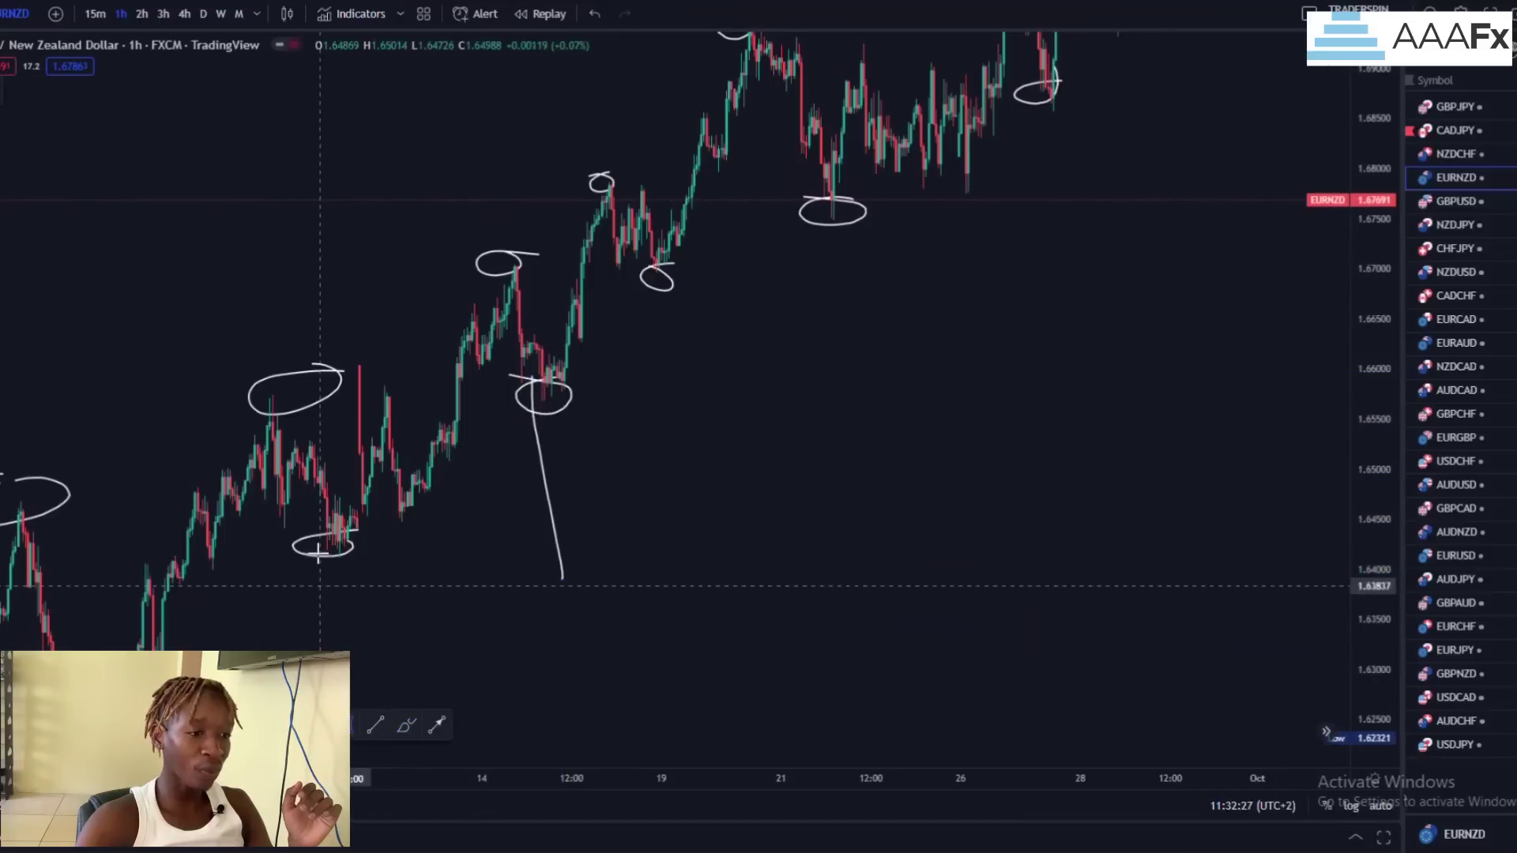
pyautogui.moveTo(297, 545); pyautogui.dragTo(679, 548)
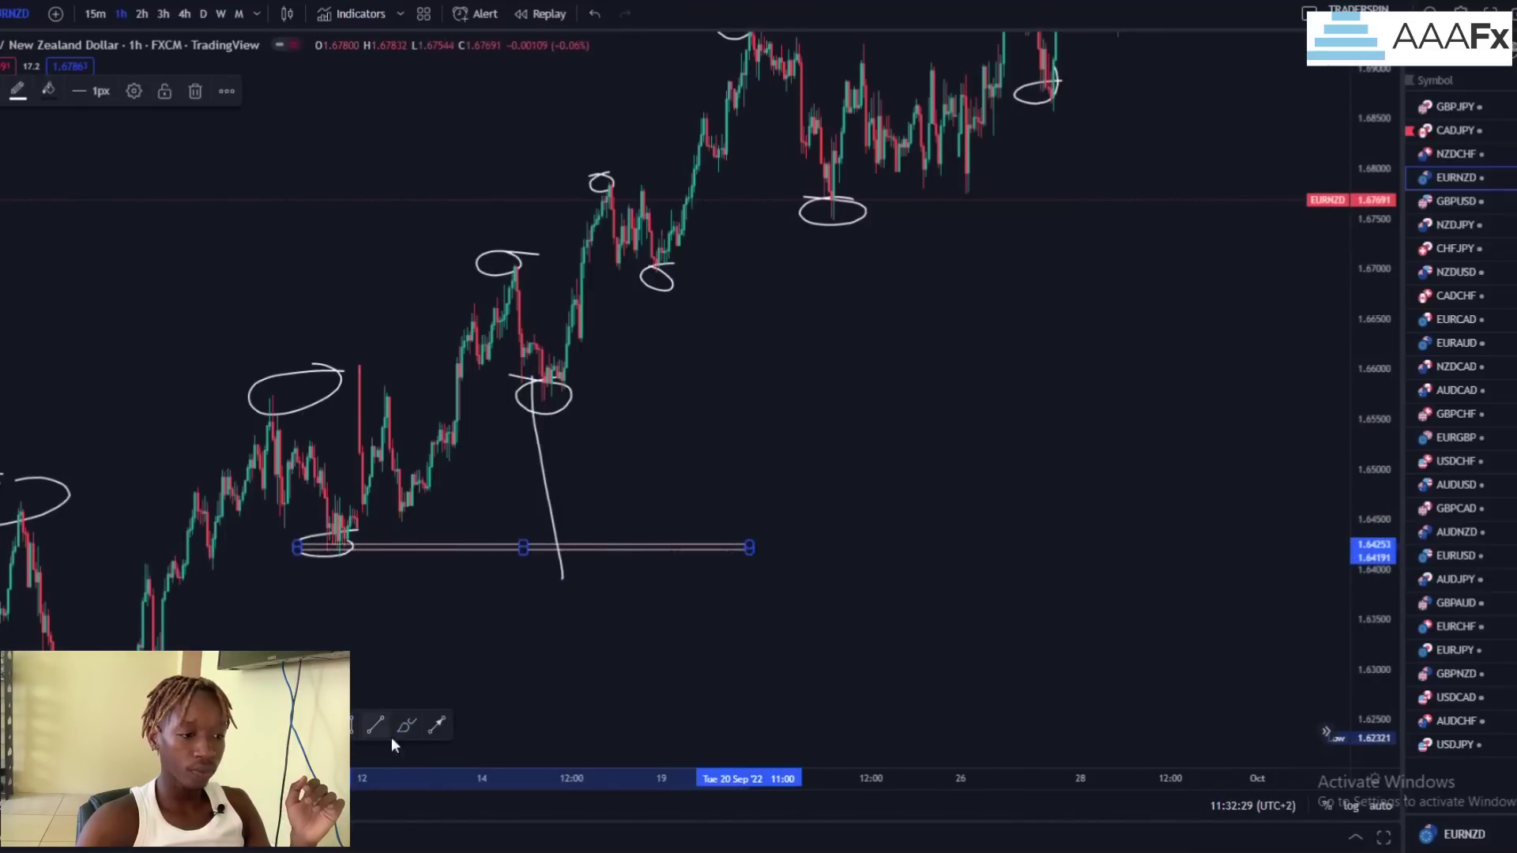
pyautogui.click(437, 725)
pyautogui.click(563, 574)
pyautogui.click(638, 296)
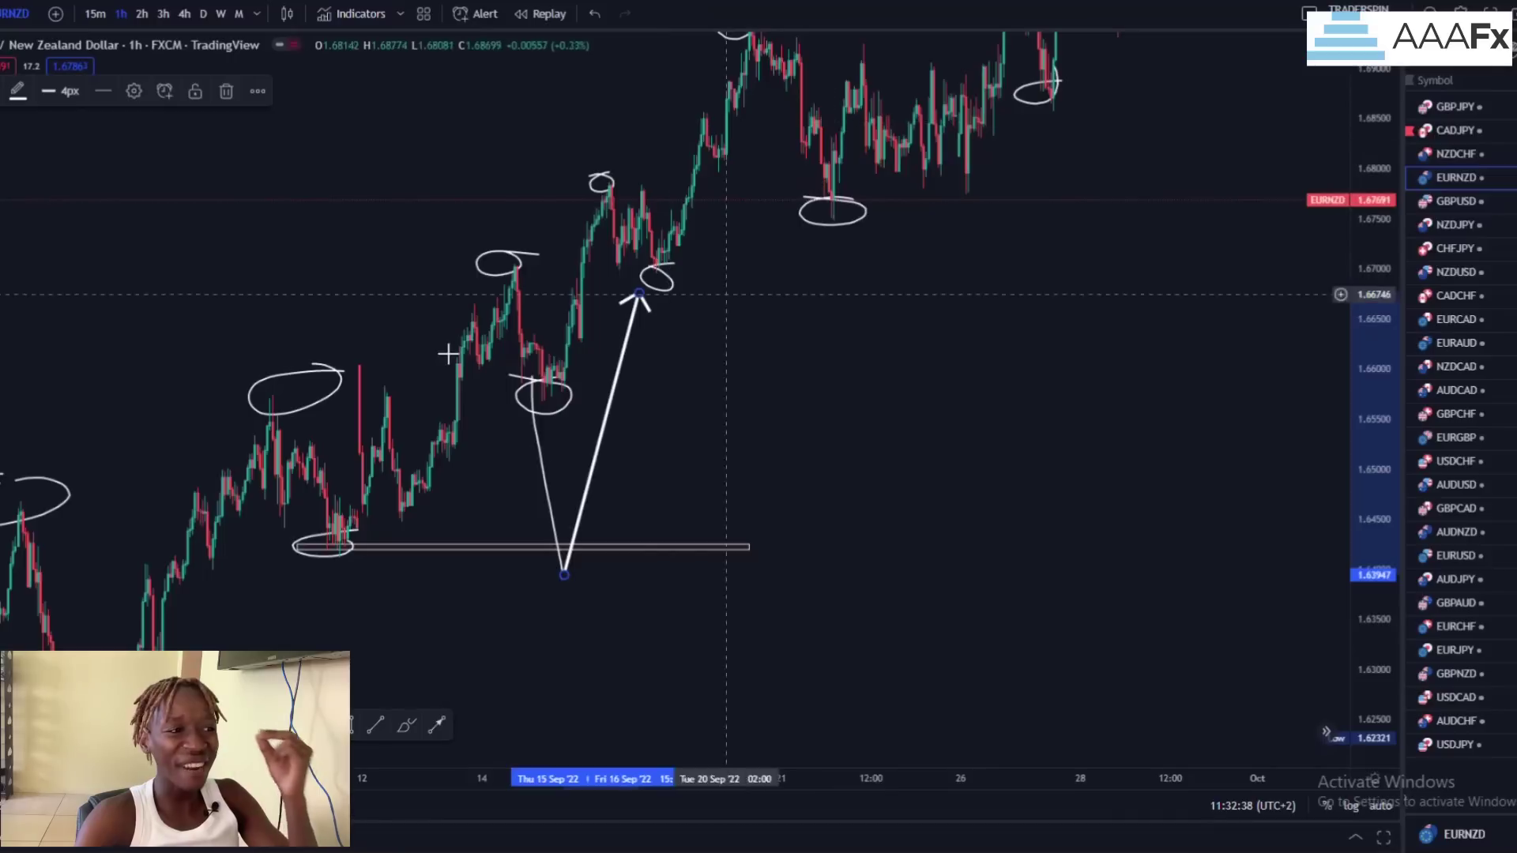
# Step: Undo the rising arrow, the thin rectangle and the freehand falling line
pyautogui.click(595, 13)
pyautogui.click(594, 13)
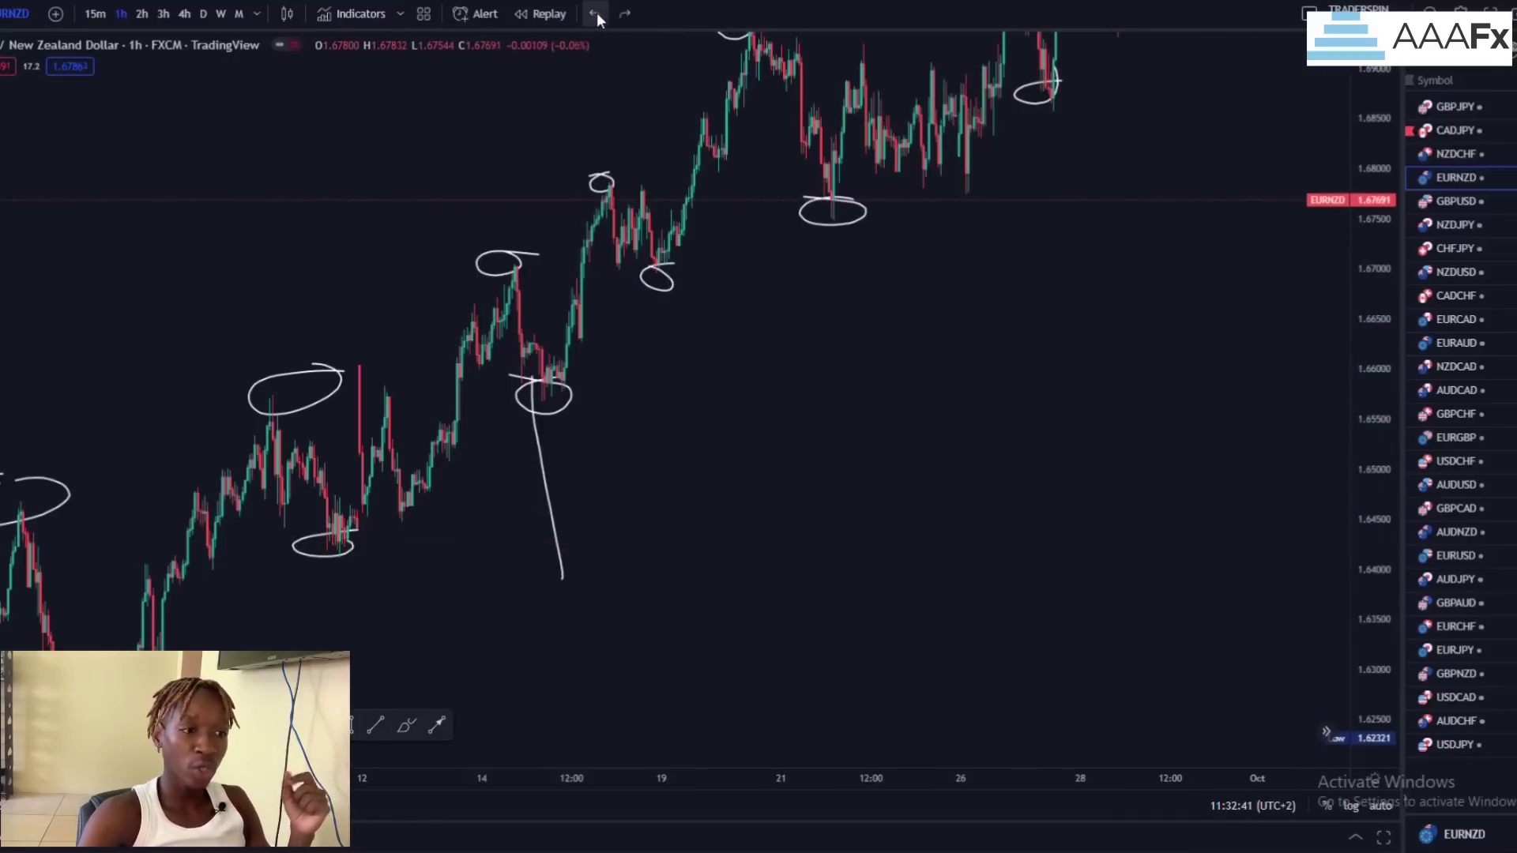
pyautogui.click(595, 13)
pyautogui.moveTo(553, 539); pyautogui.dragTo(735, 505)
pyautogui.scroll(-3, 742, 521)
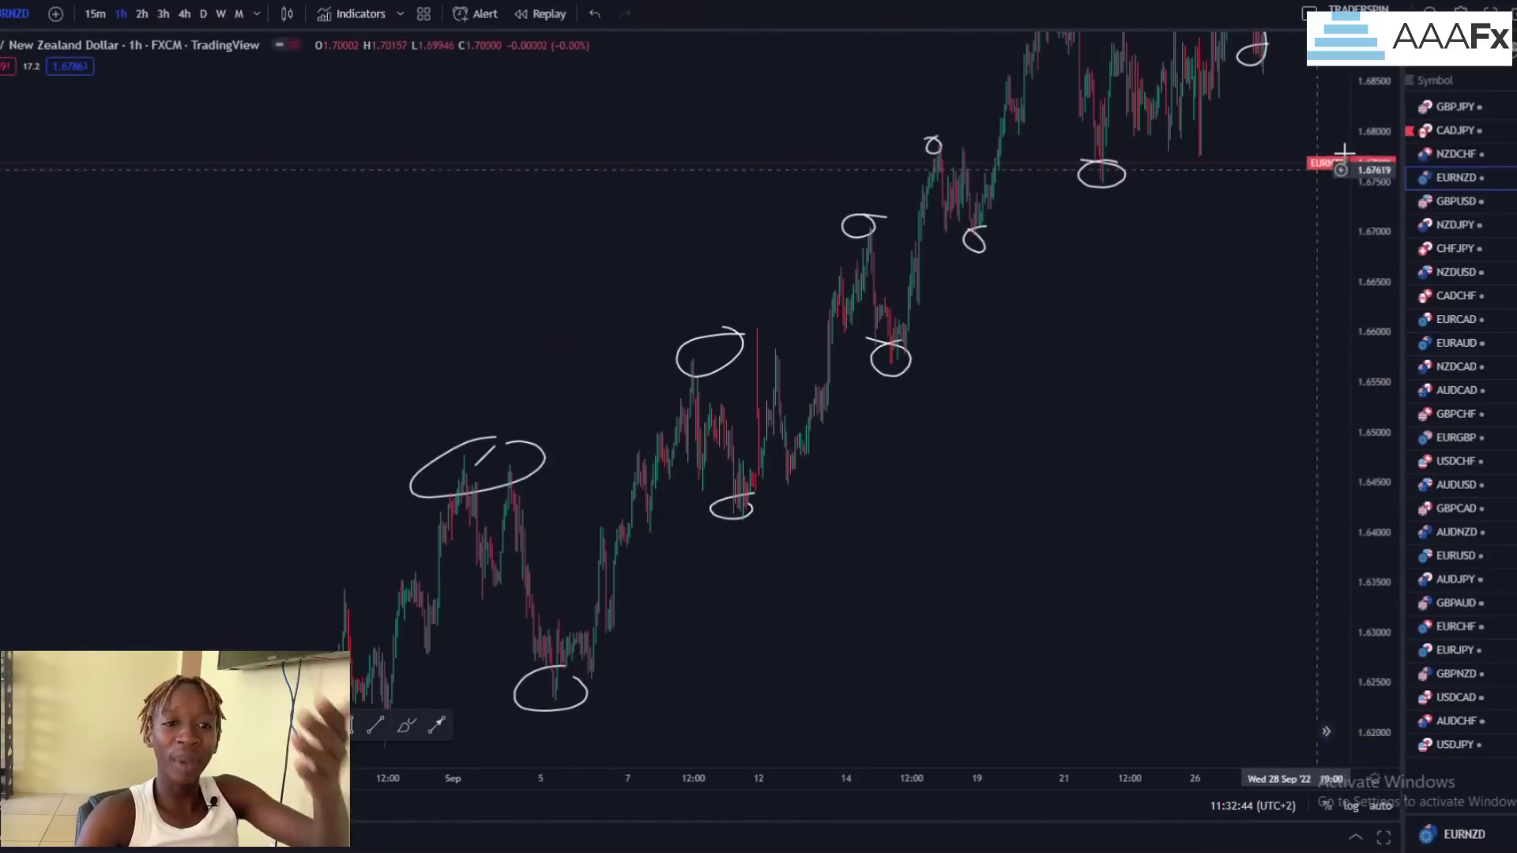
pyautogui.scroll(-2, 1234, 507)
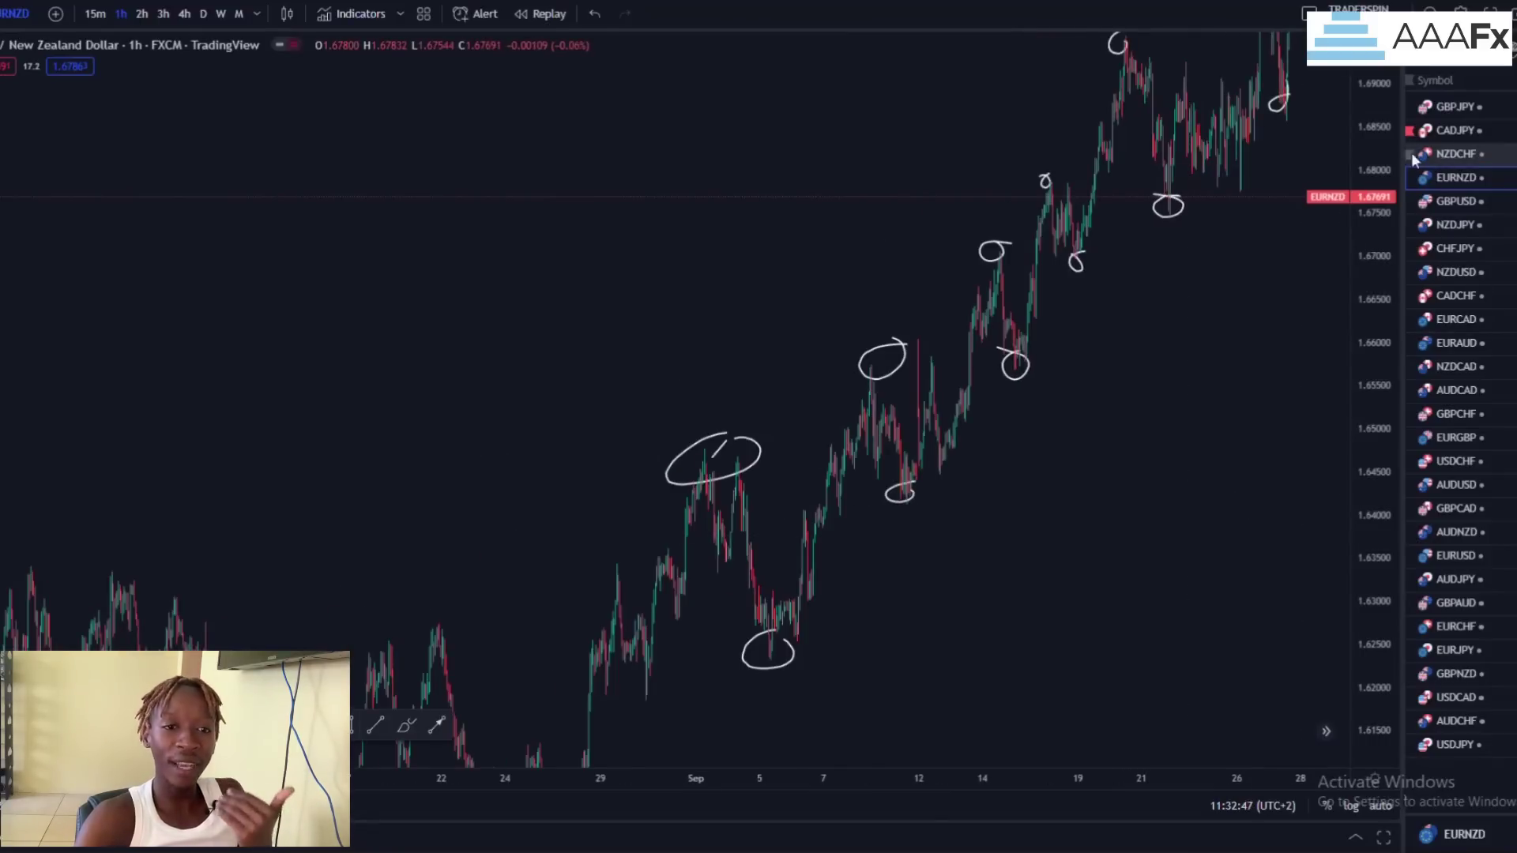
pyautogui.moveTo(1375, 162); pyautogui.dragTo(1363, 288)
pyautogui.moveTo(1033, 518); pyautogui.dragTo(994, 525)
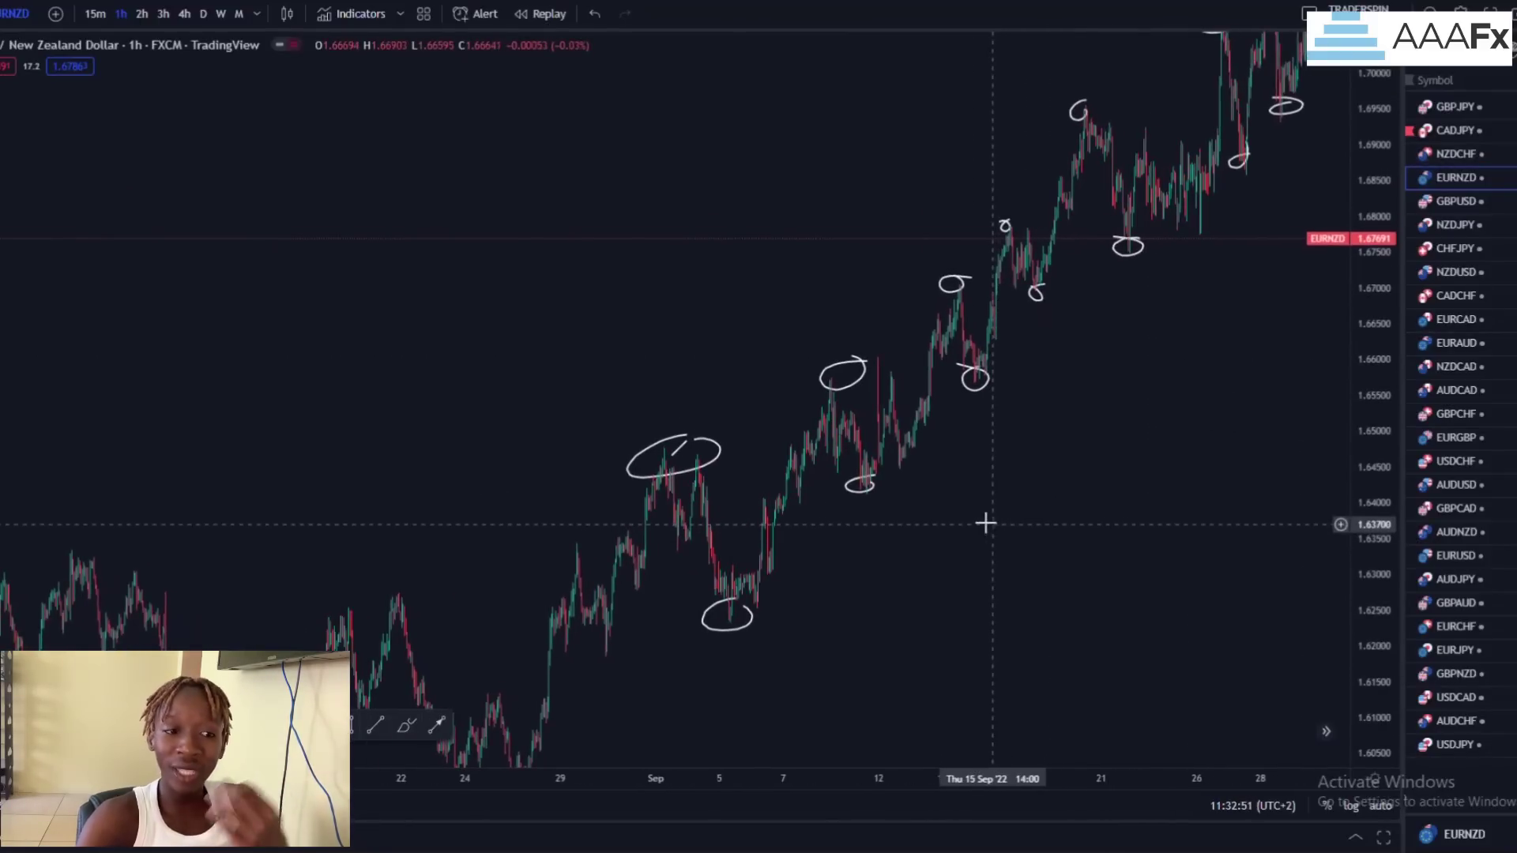
pyautogui.hscroll(3, 1109, 495)
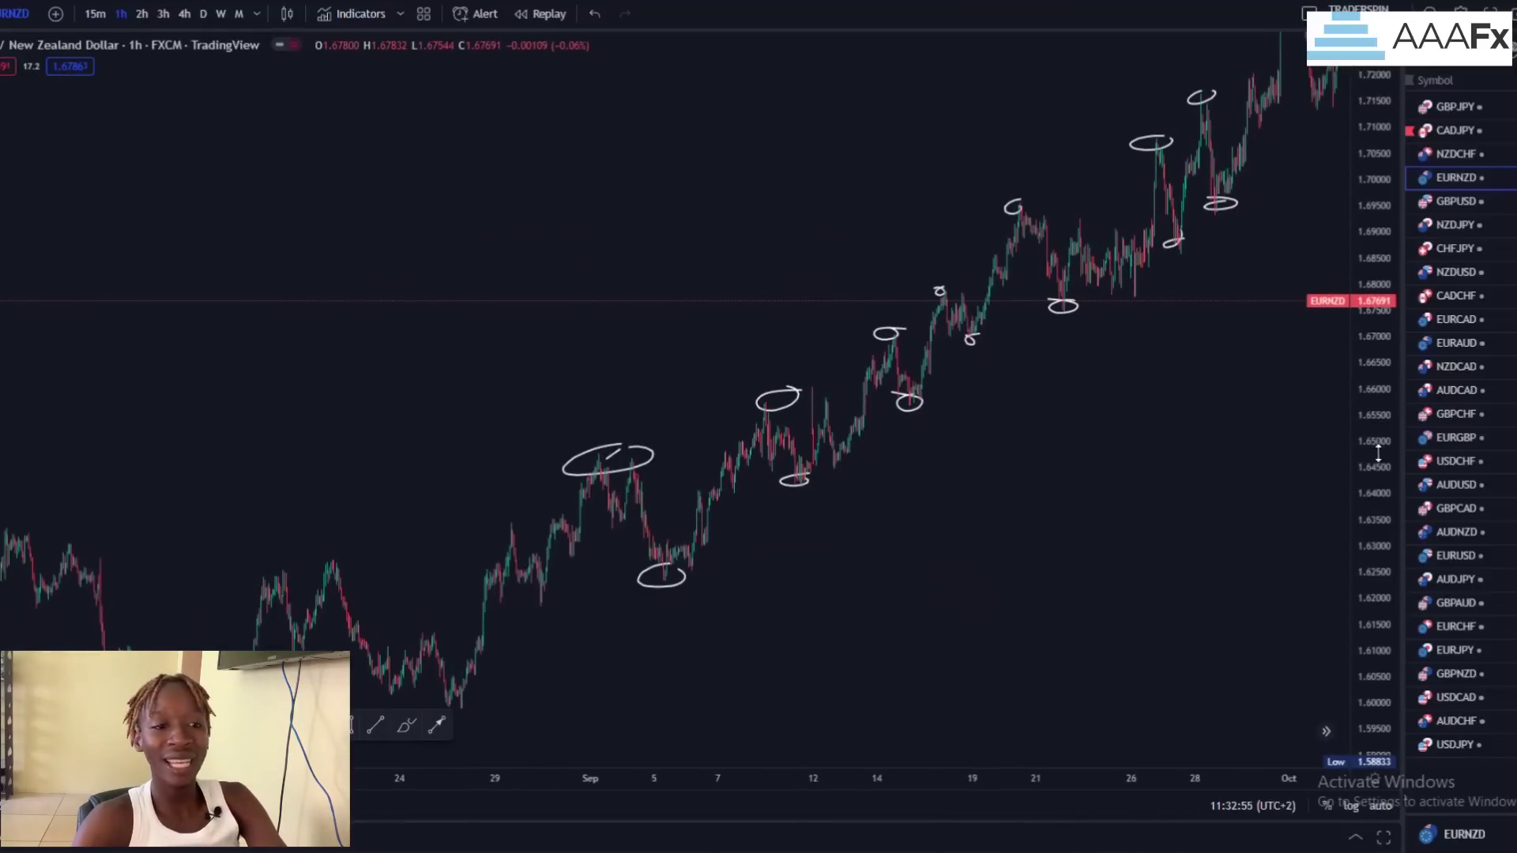
pyautogui.moveTo(1377, 452); pyautogui.dragTo(1375, 435)
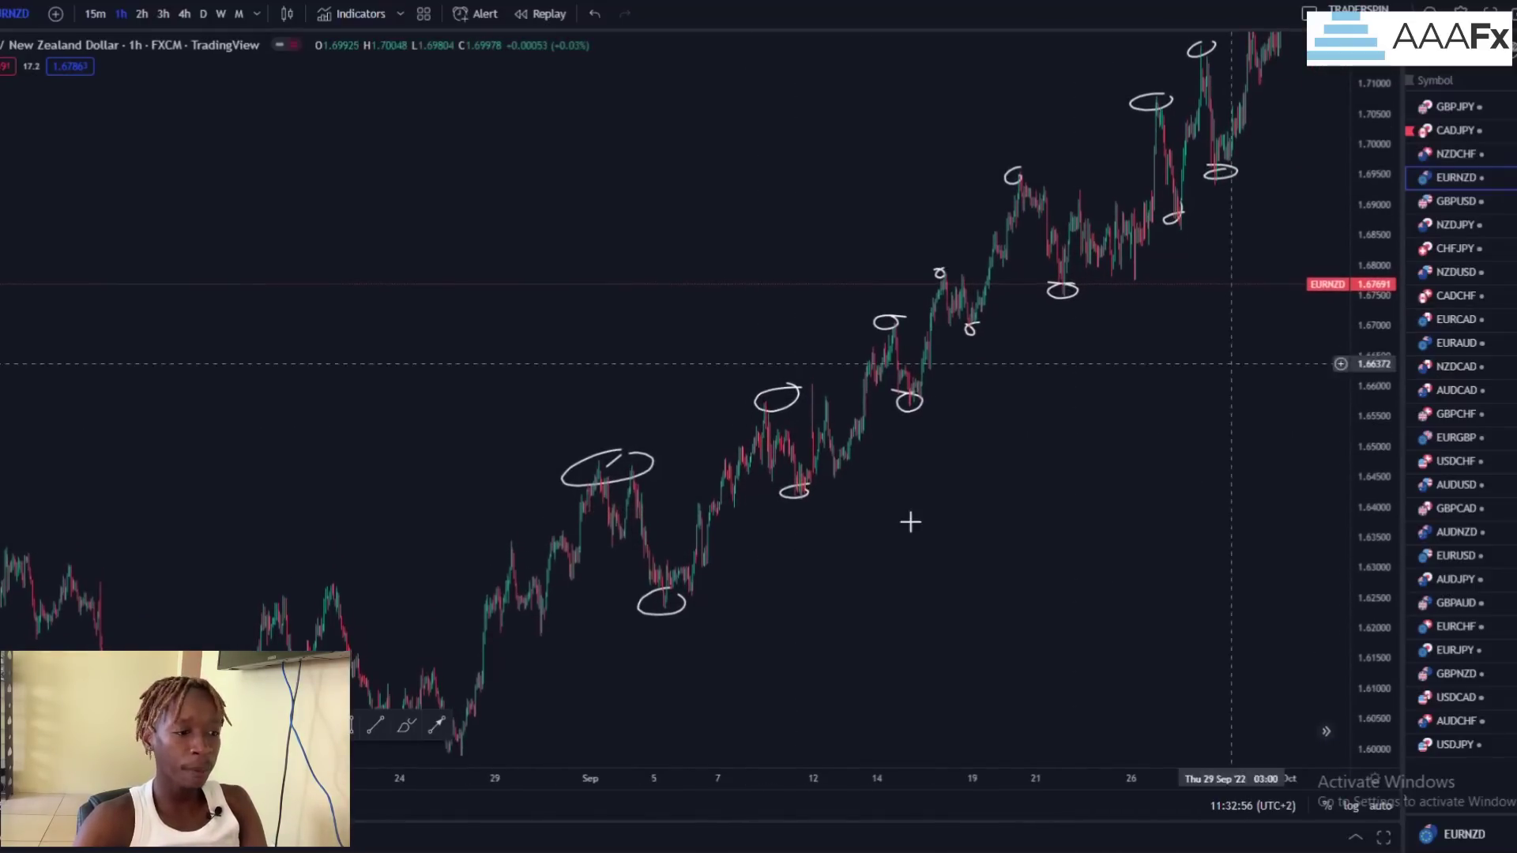
# Step: Mark the September highs near 1.646, 1.657 and 1.670 with rectangles reaching the following lows, and point arrows at the first two of those lows
pyautogui.moveTo(575, 464)
pyautogui.mouseDown()
pyautogui.moveTo(904, 491)
pyautogui.moveTo(908, 468)
pyautogui.moveTo(912, 481)
pyautogui.mouseUp()
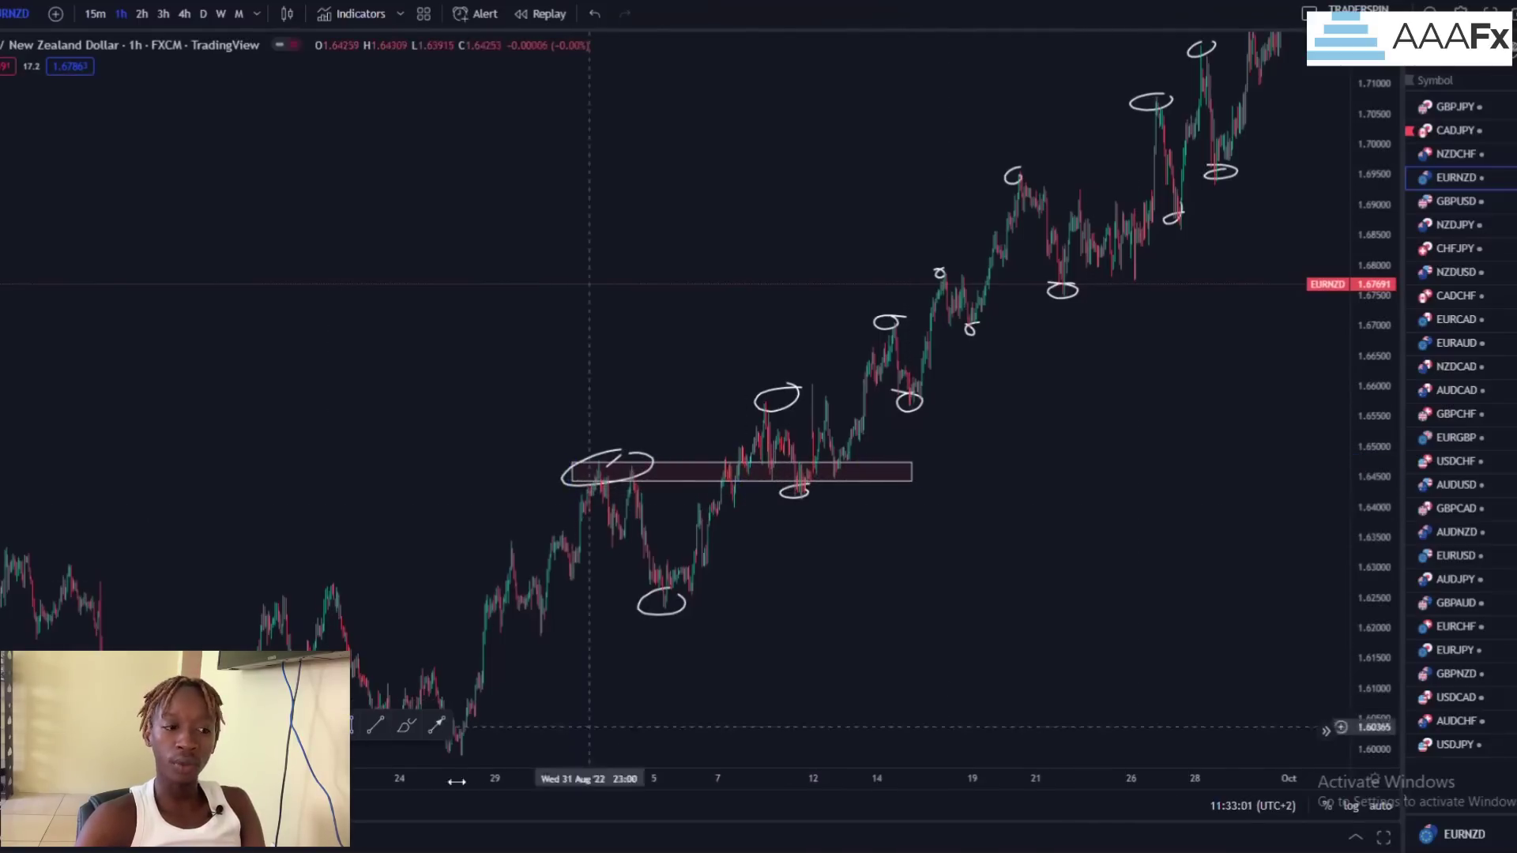
pyautogui.moveTo(773, 544); pyautogui.dragTo(796, 496)
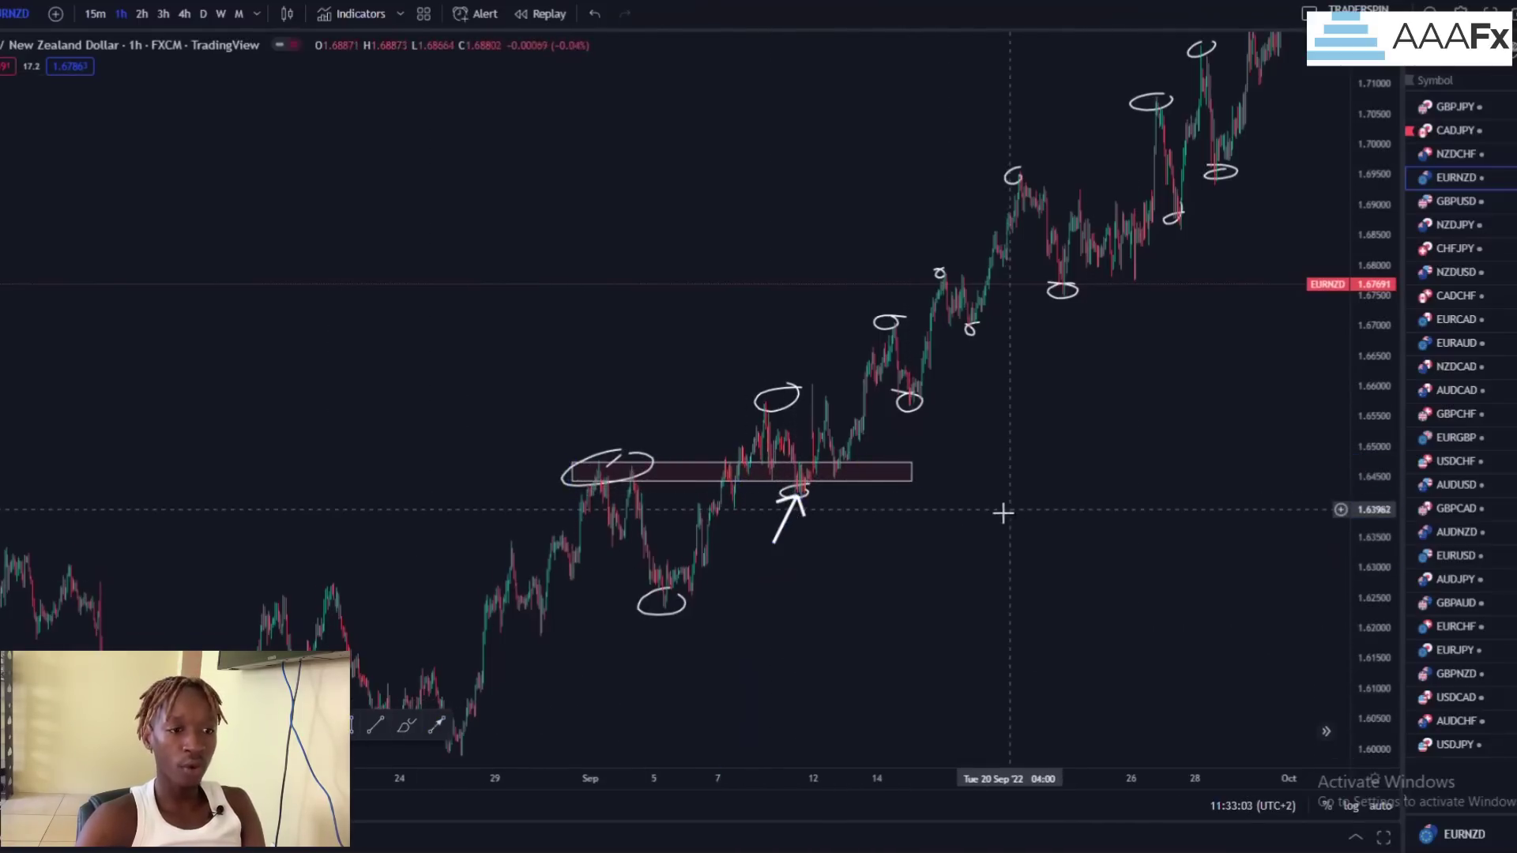
pyautogui.moveTo(1005, 508); pyautogui.dragTo(914, 536)
pyautogui.moveTo(640, 422); pyautogui.dragTo(879, 439)
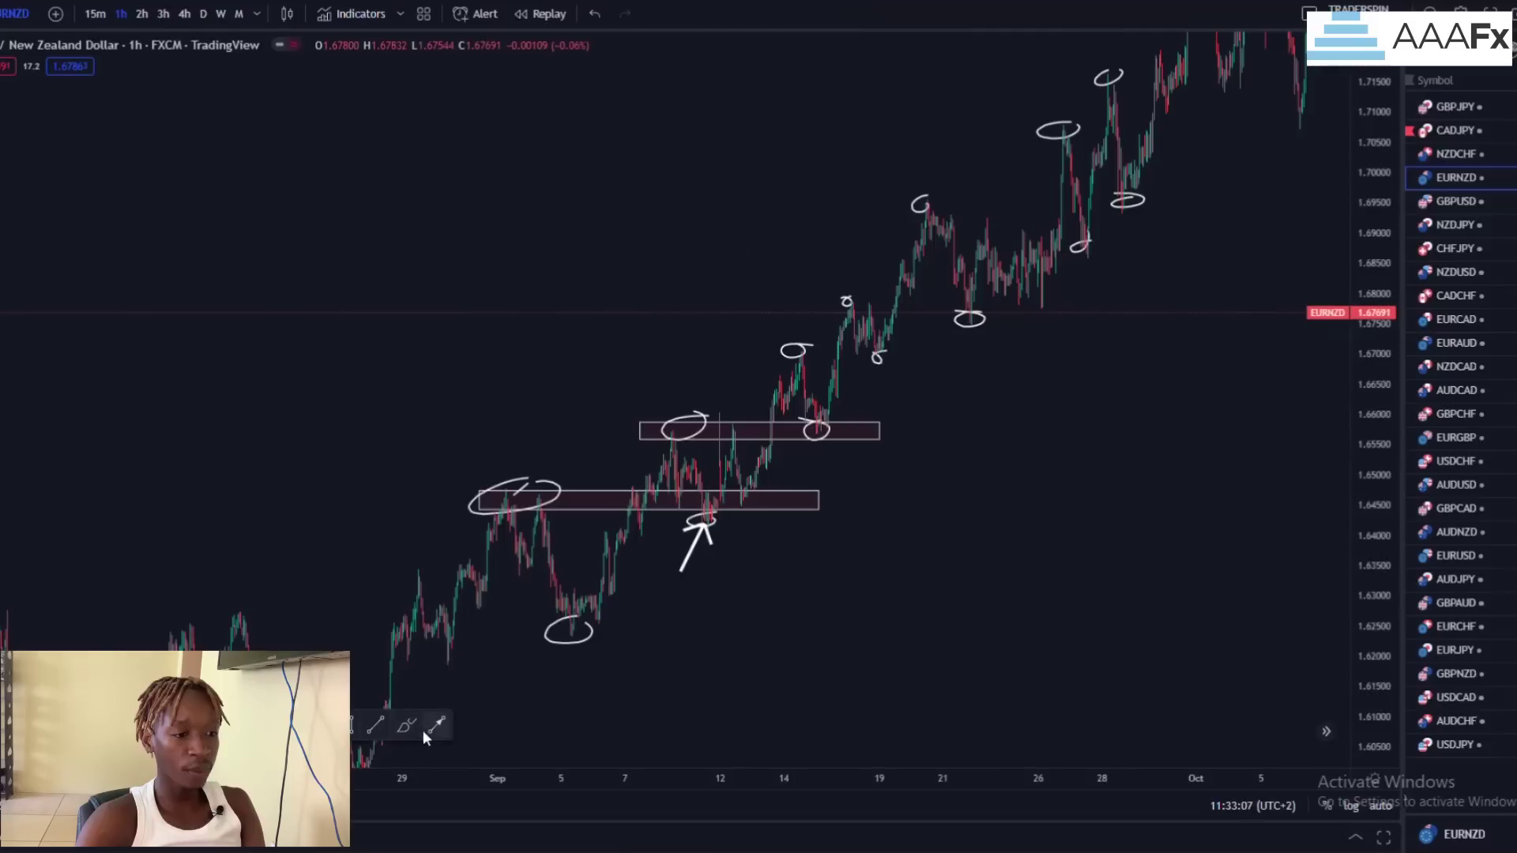
pyautogui.moveTo(789, 484); pyautogui.dragTo(816, 446)
pyautogui.moveTo(1030, 527); pyautogui.dragTo(998, 548)
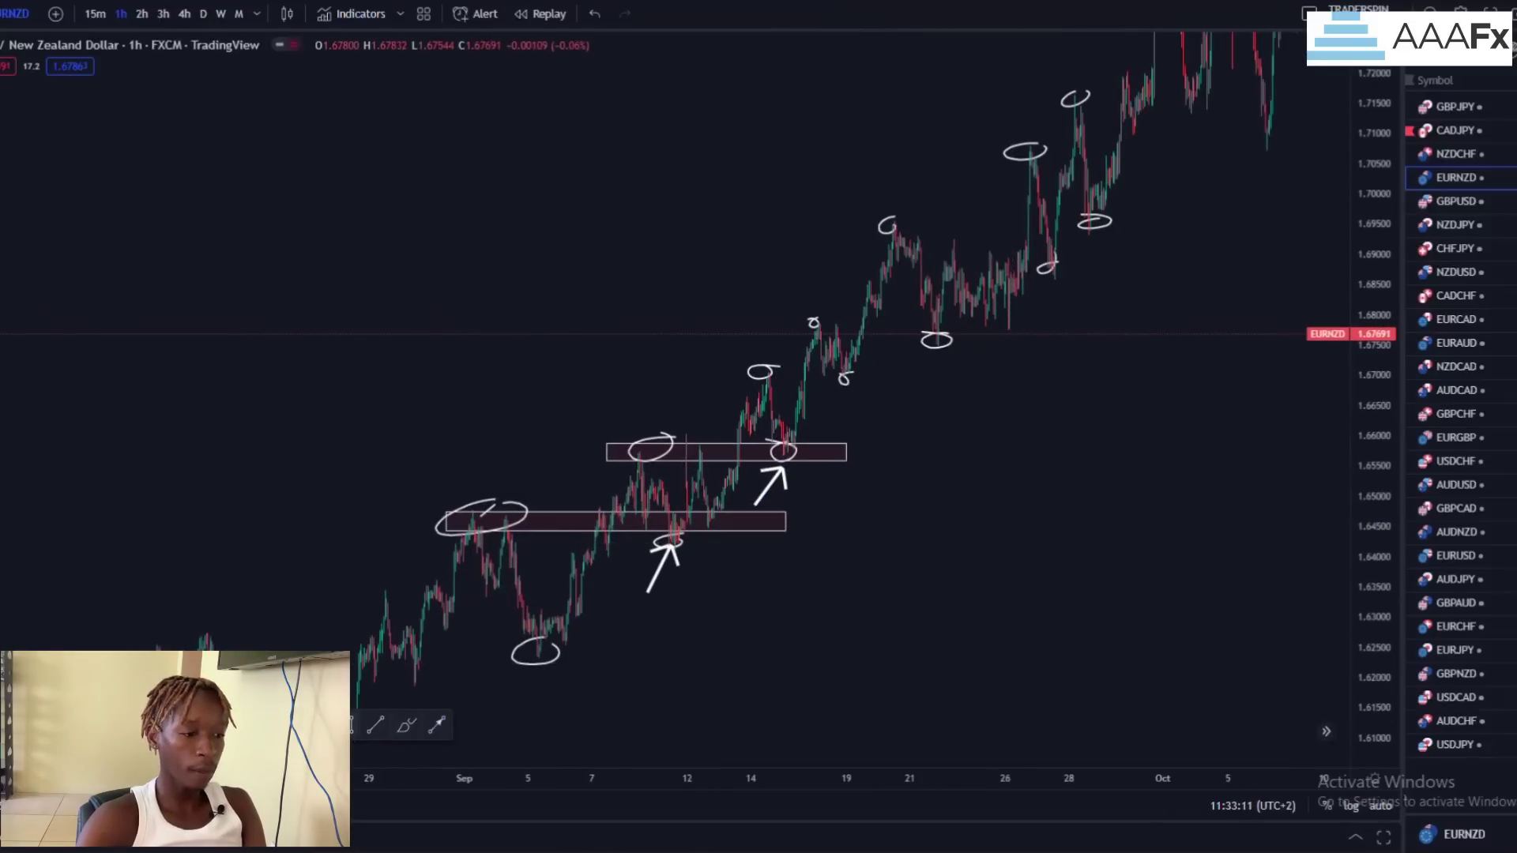
pyautogui.moveTo(738, 372); pyautogui.dragTo(893, 382)
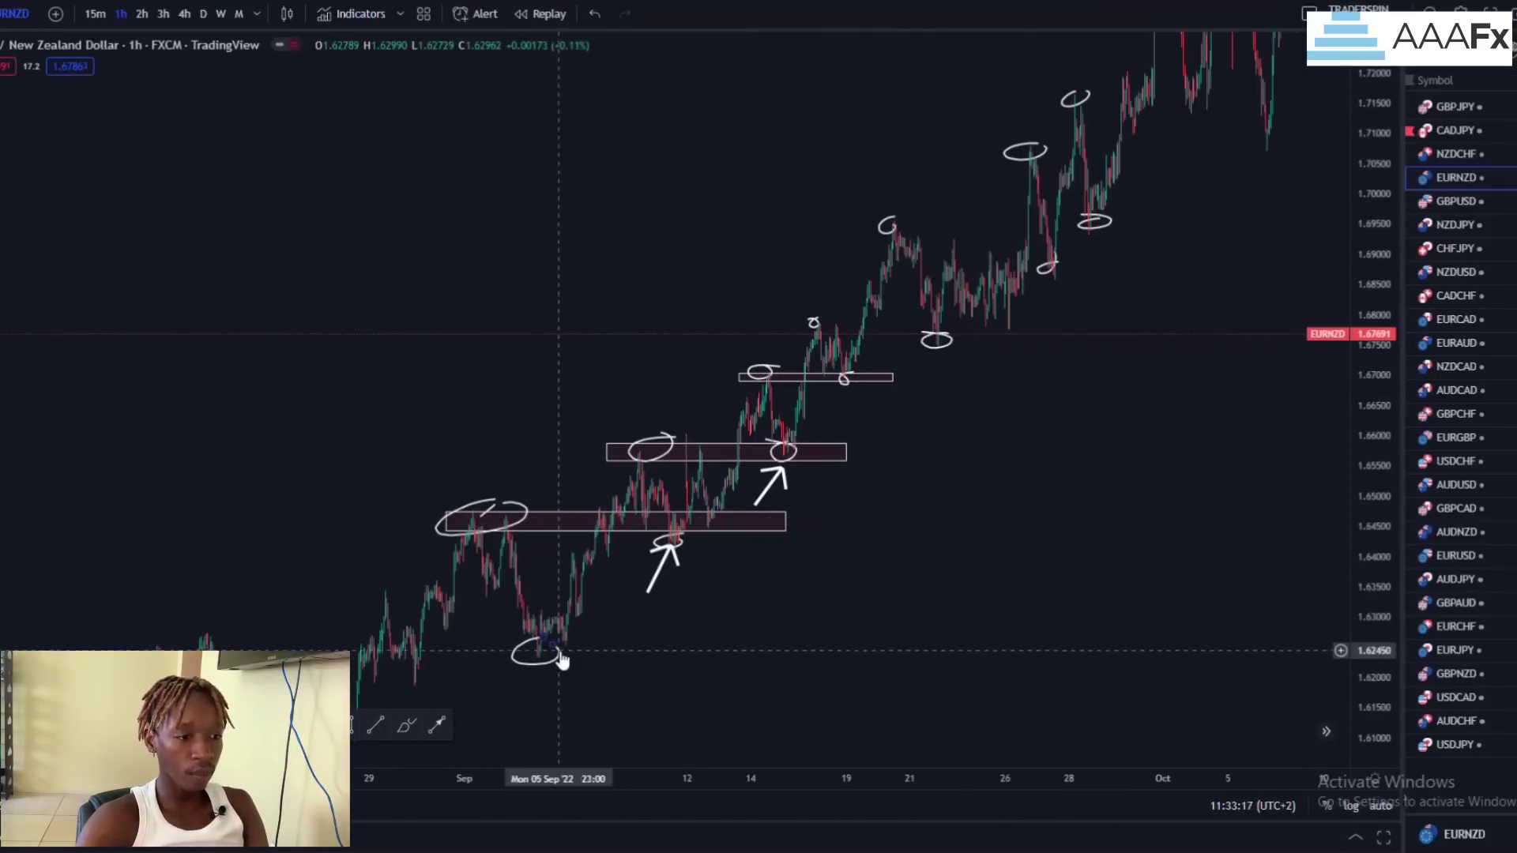
# Step: Draw a rising trend line from about 1.625 on 6 September to about 1.660, and swing the 15 September low's arrow to point up from its other side
pyautogui.click(375, 725)
pyautogui.click(564, 648)
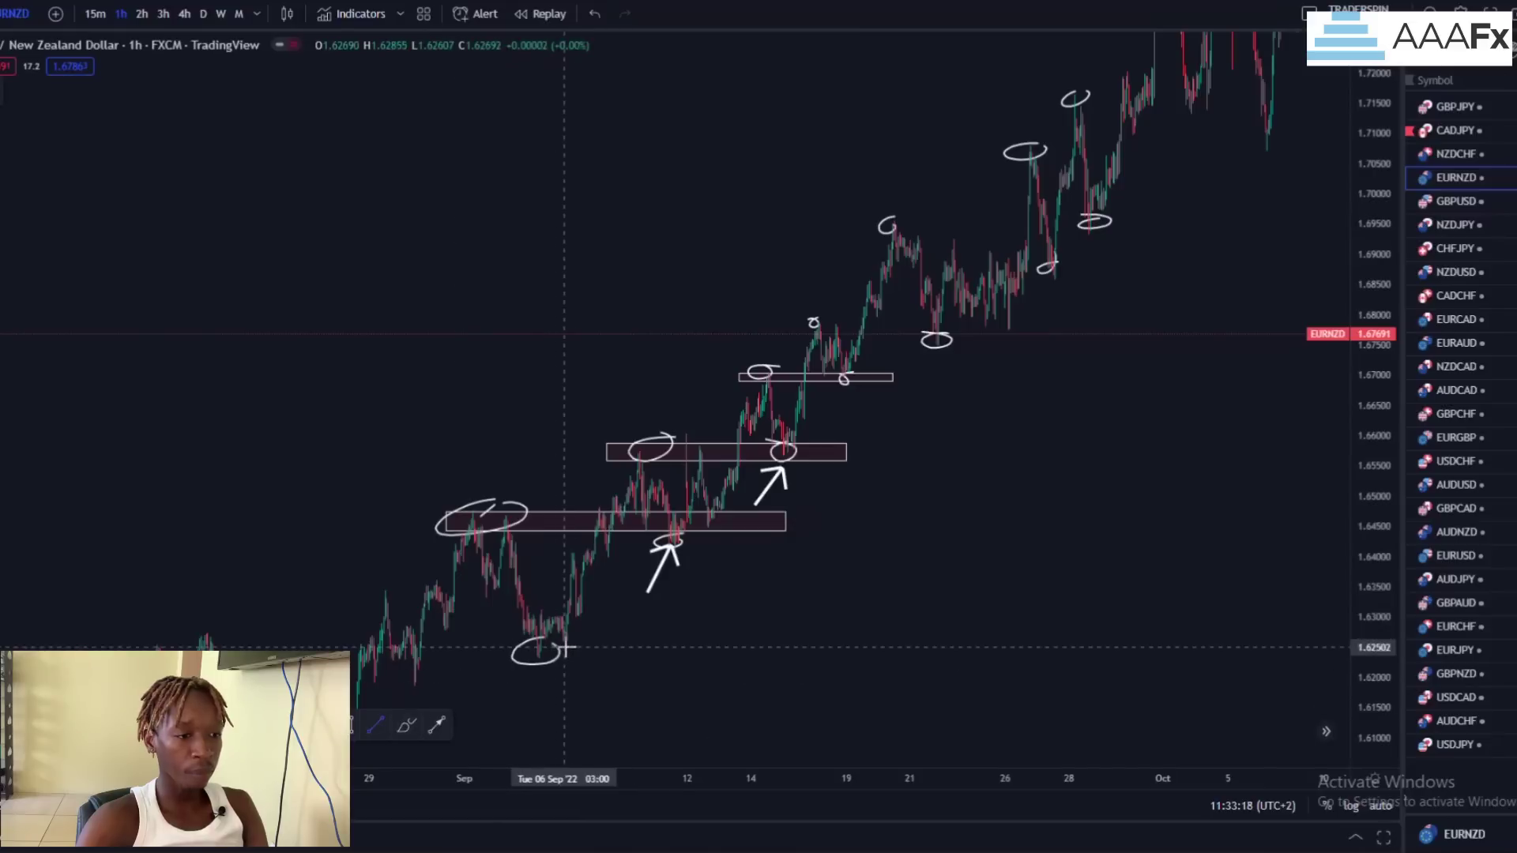
pyautogui.click(814, 436)
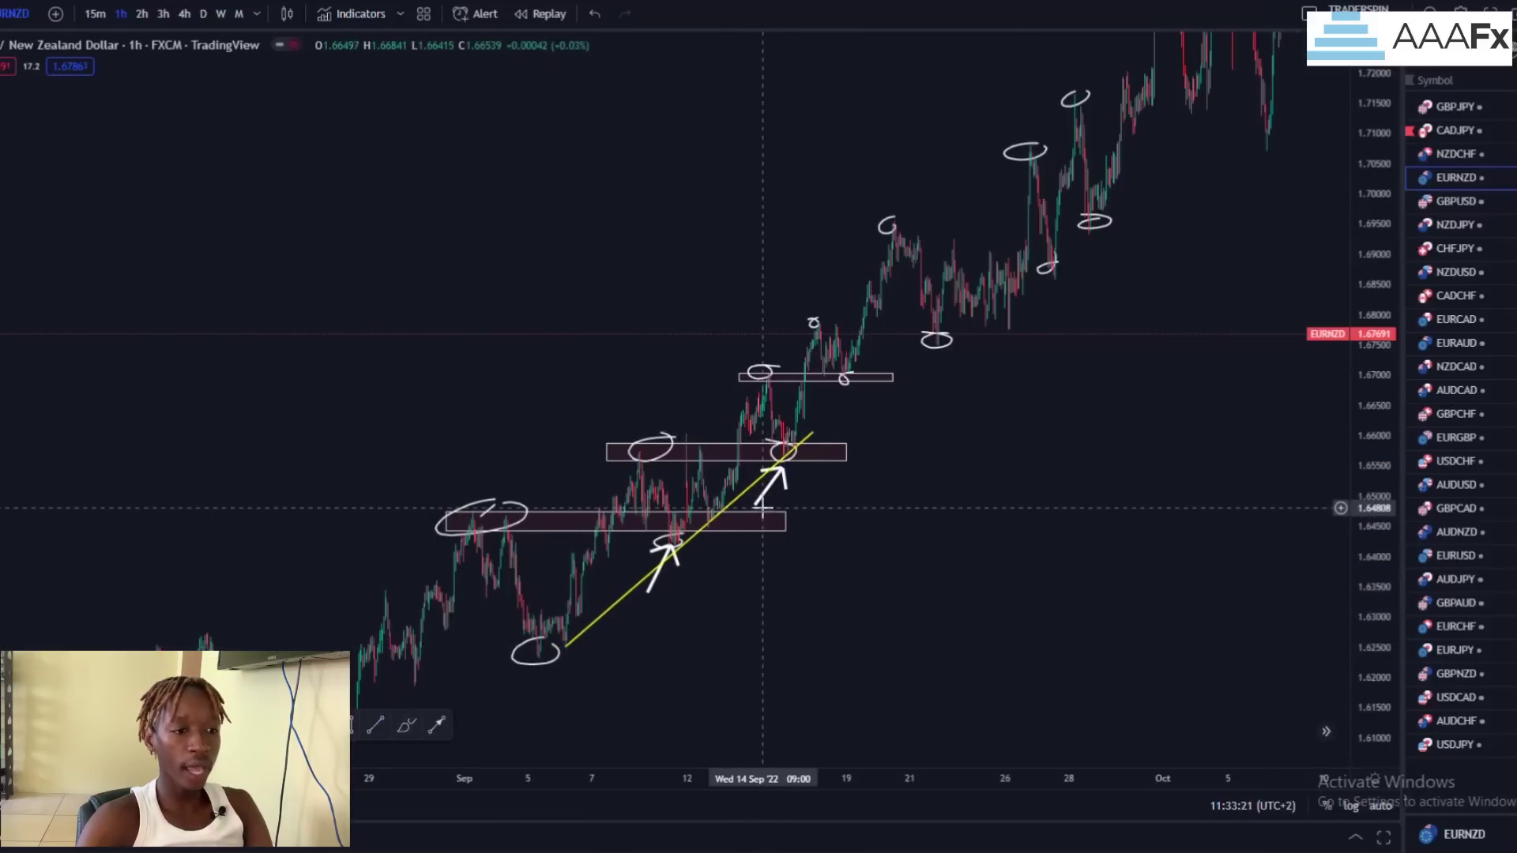
pyautogui.moveTo(756, 509); pyautogui.dragTo(800, 512)
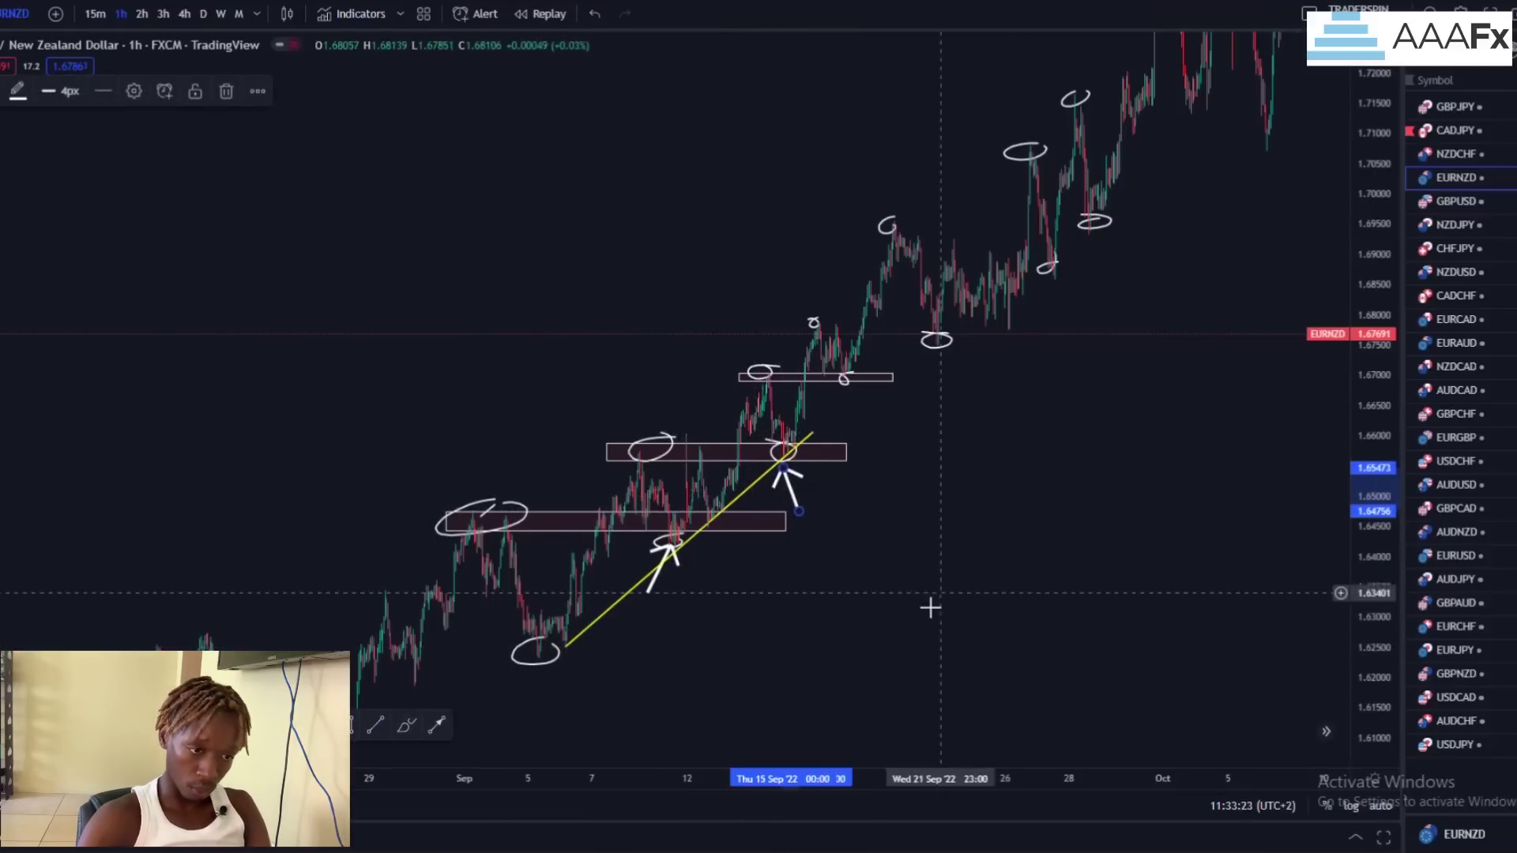
# Step: Mark the circled high near 1.678 with a thin rectangle reaching past the next circled low, and point an arrow at that low from below
pyautogui.scroll(4, 938, 596)
pyautogui.moveTo(1365, 516); pyautogui.dragTo(1240, 324)
pyautogui.moveTo(650, 633); pyautogui.dragTo(800, 592)
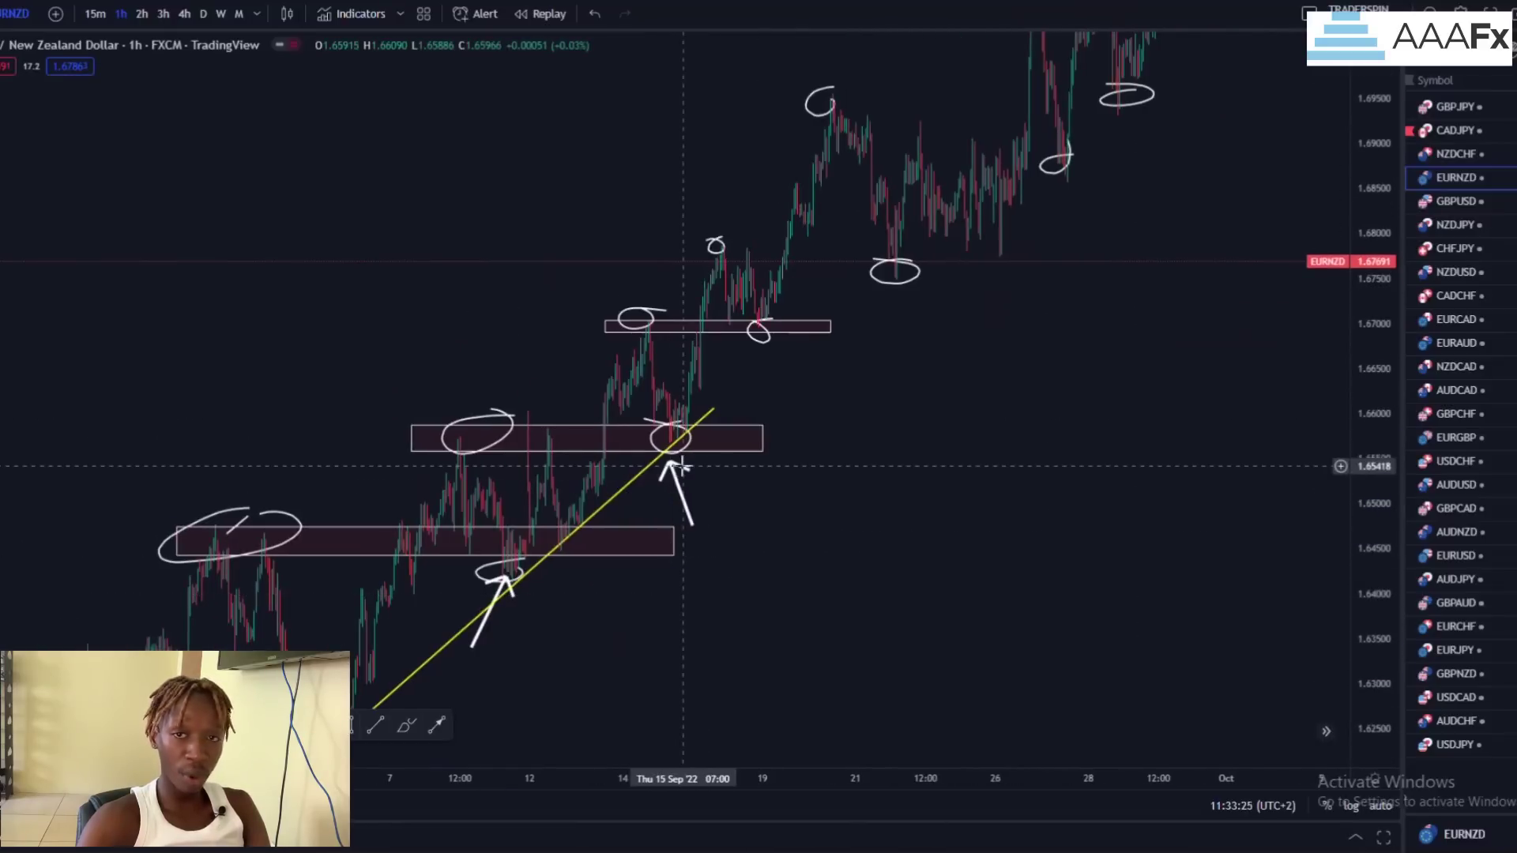
pyautogui.moveTo(801, 426); pyautogui.dragTo(694, 531)
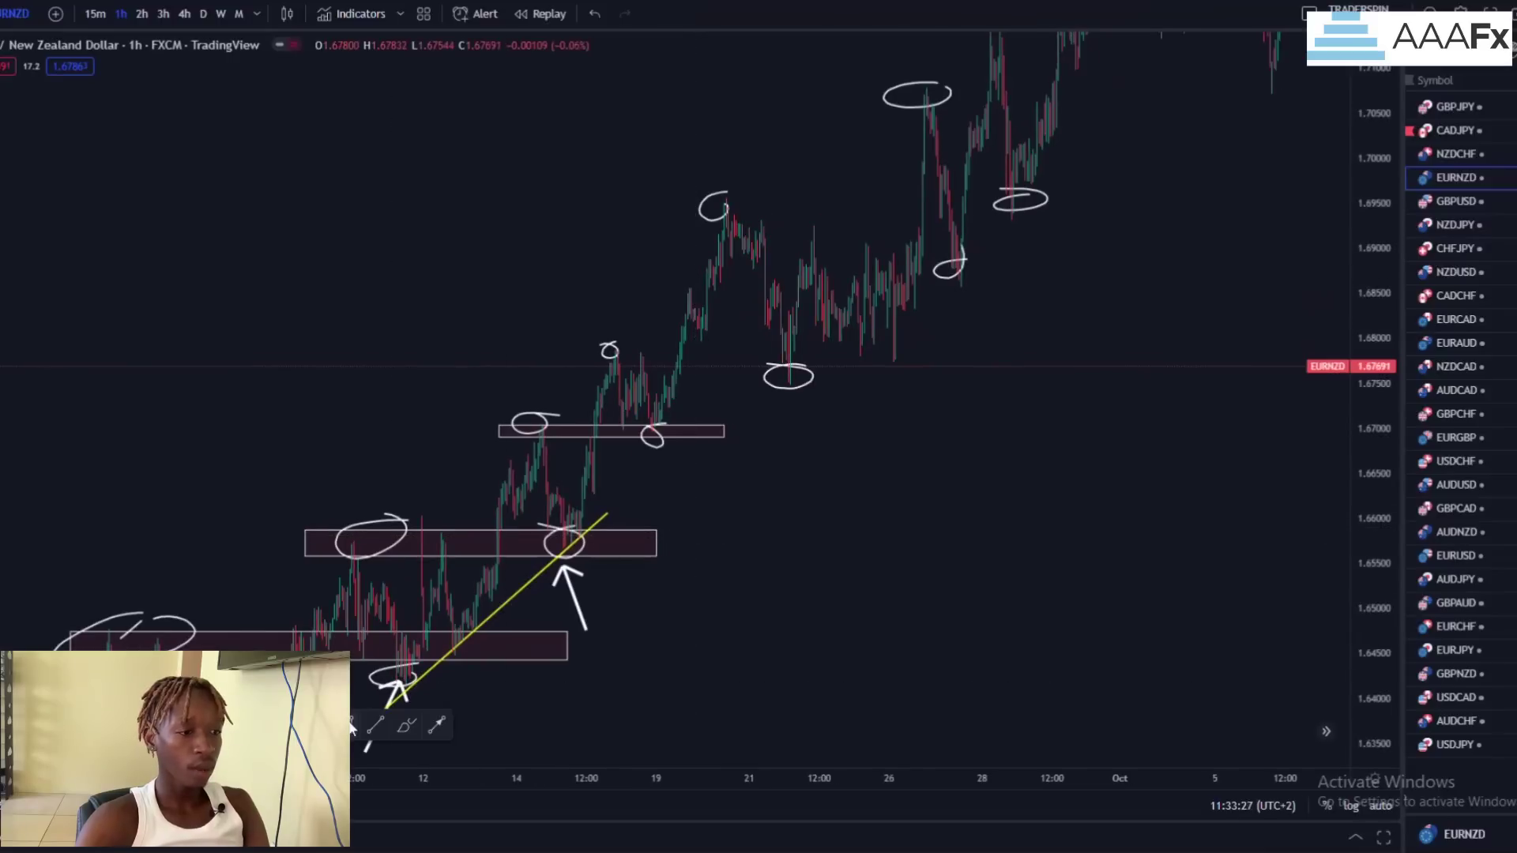
pyautogui.moveTo(580, 349)
pyautogui.mouseDown()
pyautogui.moveTo(1032, 348)
pyautogui.moveTo(970, 356)
pyautogui.mouseUp()
pyautogui.click(1053, 411)
pyautogui.click(436, 725)
pyautogui.click(757, 453)
pyautogui.click(786, 399)
pyautogui.click(1050, 466)
# Step: Sketch a freehand rising zigzag from about 1.528 to 1.610 in the empty chart area and mark its third peak with a rectangle at about 1.585–1.589
pyautogui.scroll(-3, 1133, 488)
pyautogui.moveTo(1352, 257); pyautogui.dragTo(1351, 393)
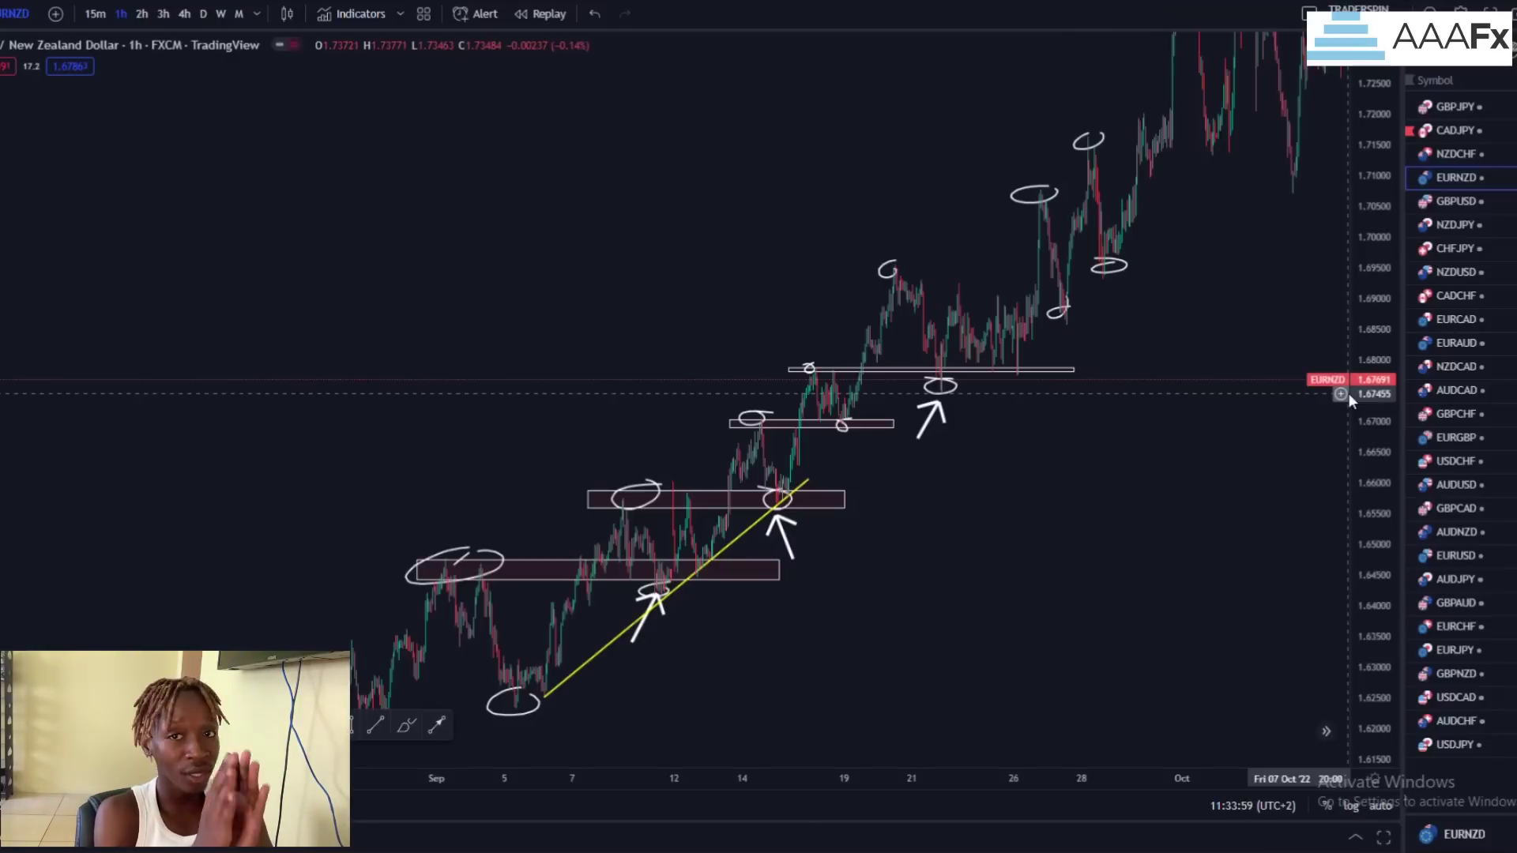
pyautogui.moveTo(1059, 542); pyautogui.dragTo(883, 159)
pyautogui.moveTo(892, 448); pyautogui.dragTo(859, 149)
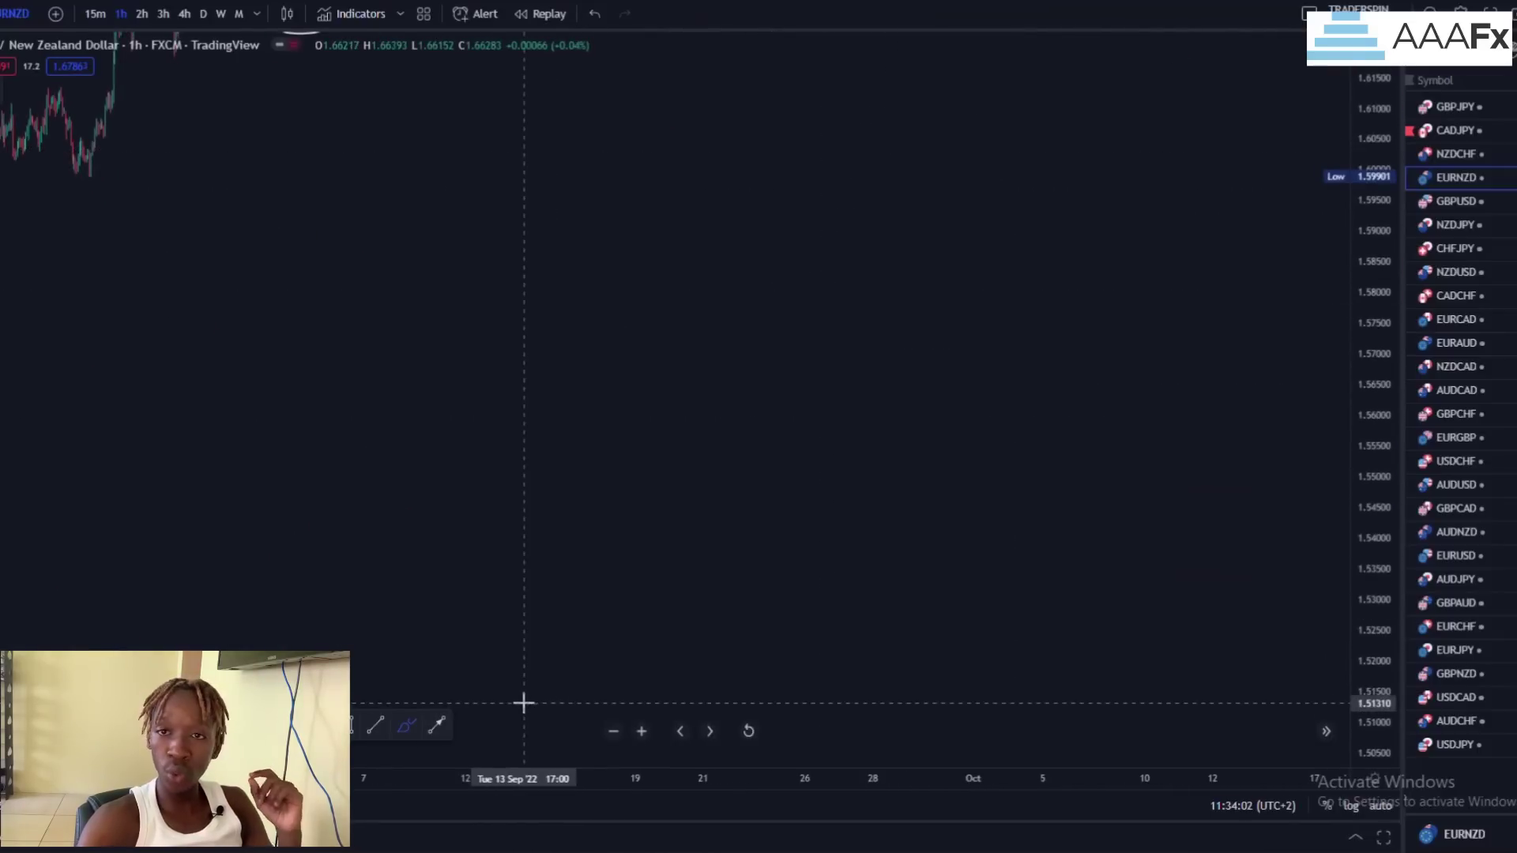
pyautogui.moveTo(449, 615)
pyautogui.mouseDown()
pyautogui.moveTo(490, 482)
pyautogui.moveTo(605, 469)
pyautogui.mouseUp()
pyautogui.moveTo(608, 367)
pyautogui.mouseDown()
pyautogui.moveTo(687, 433)
pyautogui.moveTo(849, 345)
pyautogui.moveTo(901, 123)
pyautogui.moveTo(982, 260)
pyautogui.moveTo(1078, 109)
pyautogui.mouseUp()
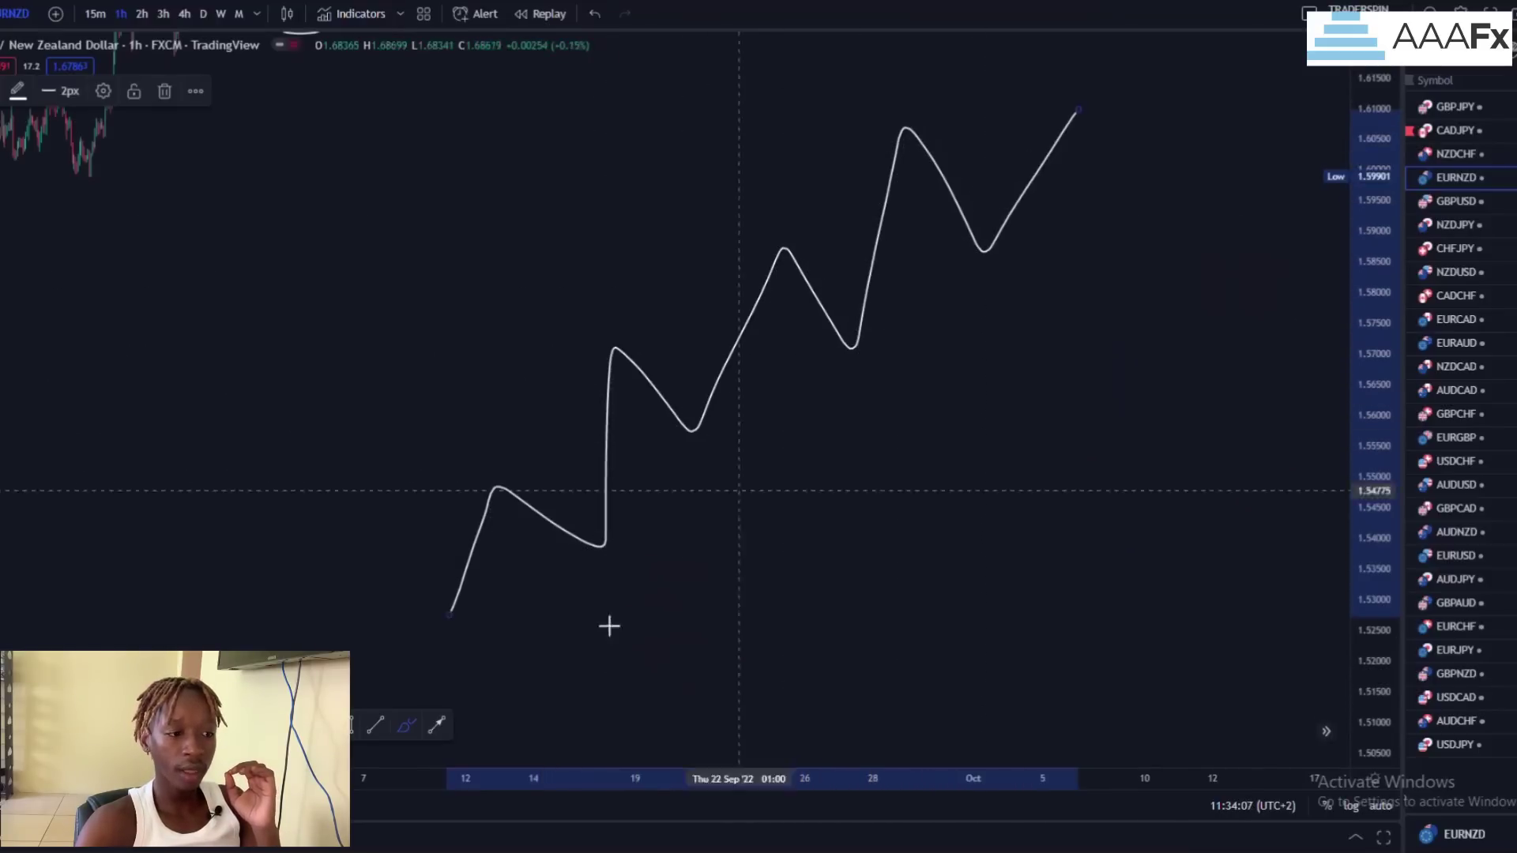
pyautogui.click(707, 238)
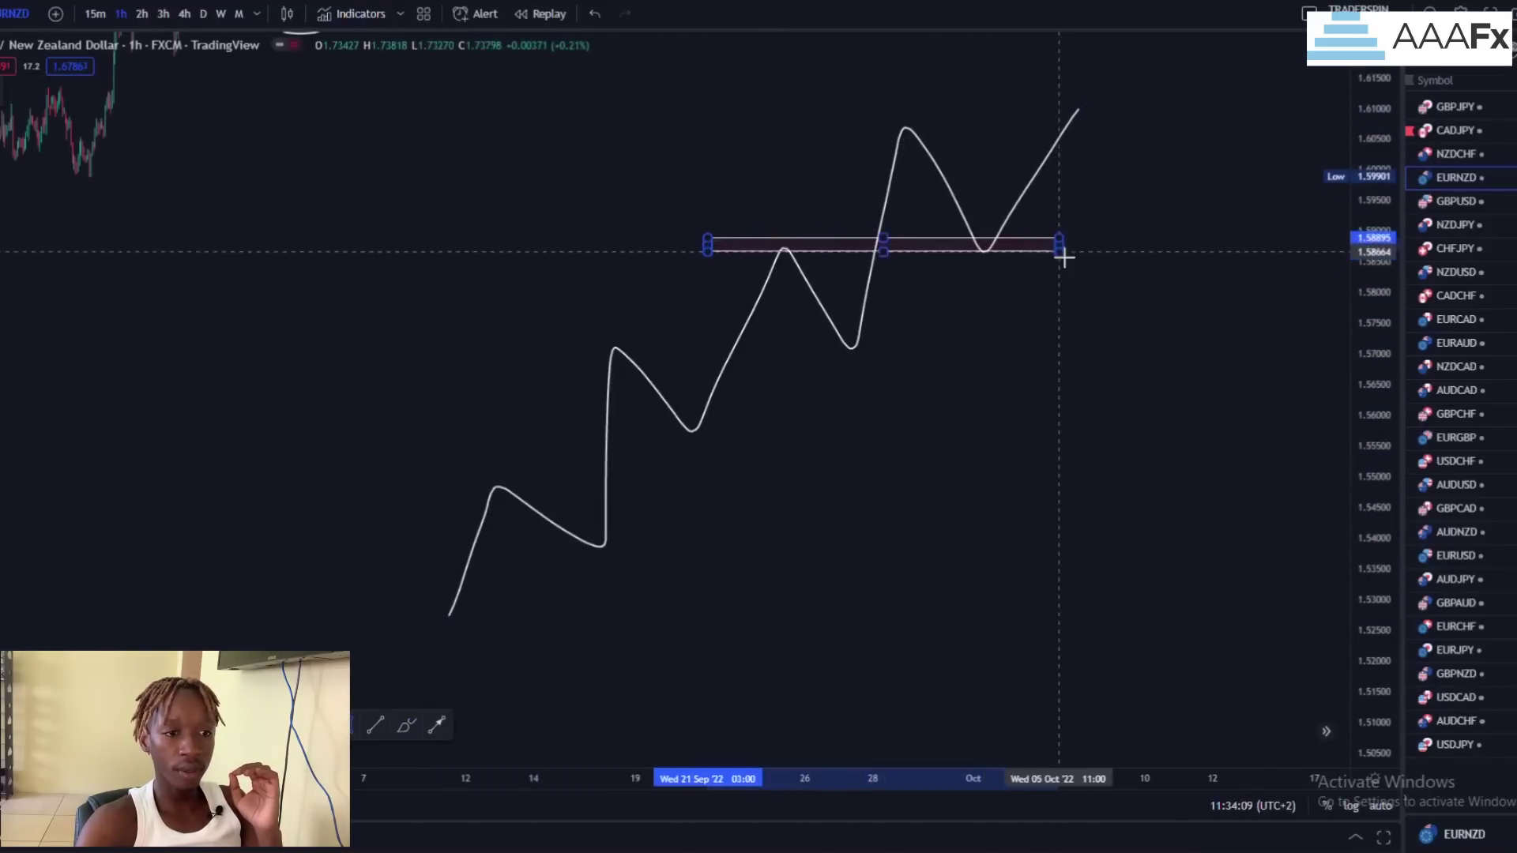
pyautogui.click(1072, 261)
# Step: Draw a rising trend line from about 1.520 to 1.567 beside the zigzag, and sketch a second freehand zigzag whose lows rest on it
pyautogui.moveTo(1049, 443); pyautogui.dragTo(742, 537)
pyautogui.click(376, 727)
pyautogui.click(559, 660)
pyautogui.click(1019, 374)
pyautogui.click(407, 726)
pyautogui.moveTo(563, 659)
pyautogui.mouseDown()
pyautogui.moveTo(582, 498)
pyautogui.moveTo(704, 555)
pyautogui.moveTo(714, 406)
pyautogui.moveTo(850, 447)
pyautogui.moveTo(874, 400)
pyautogui.moveTo(890, 268)
pyautogui.moveTo(978, 379)
pyautogui.mouseUp()
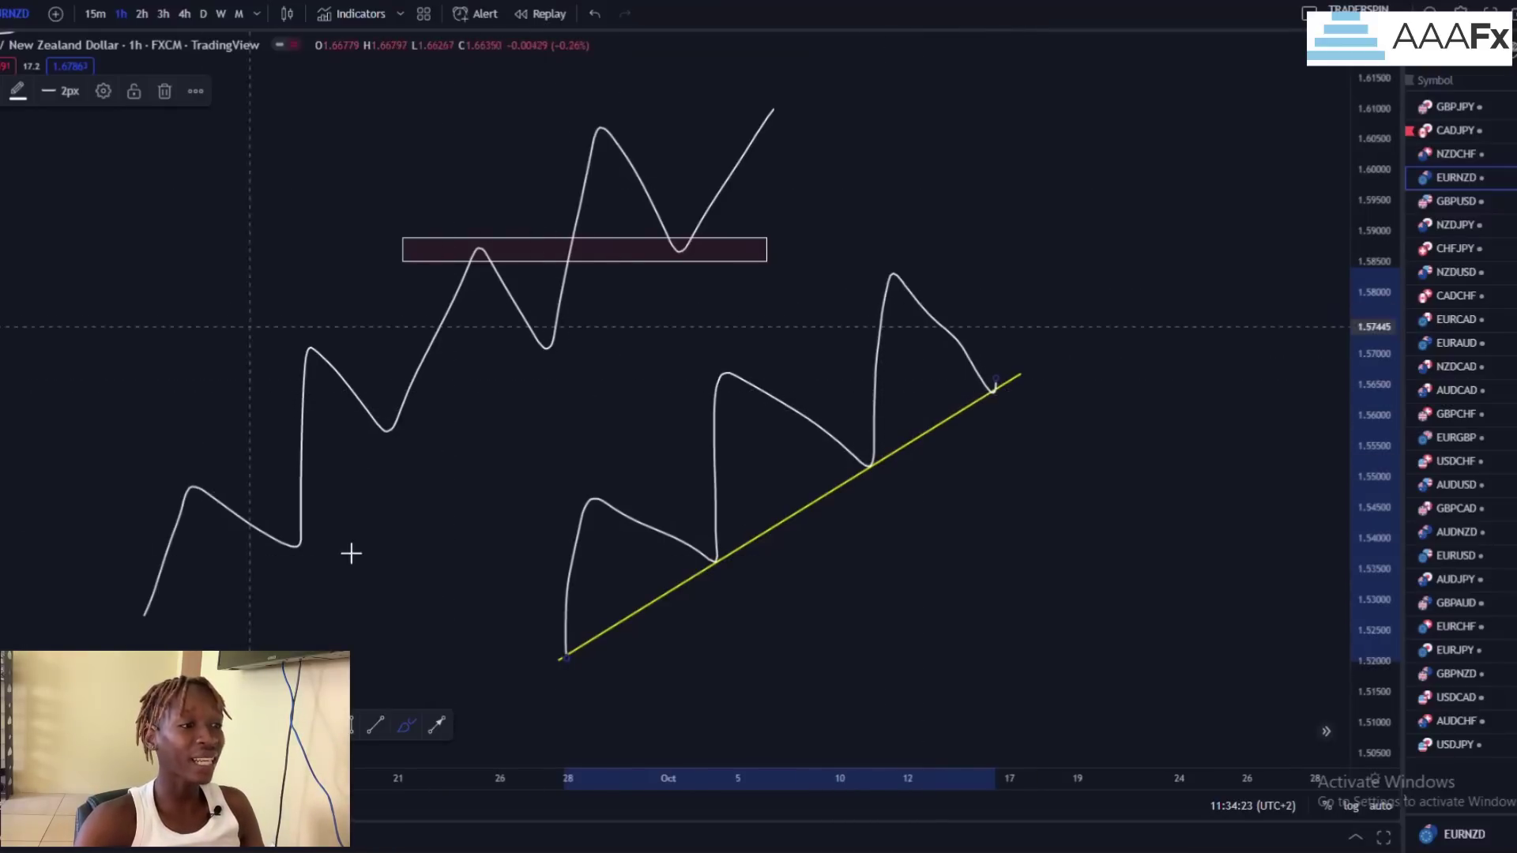
# Step: Circle the first zigzag's three lows near 1.539, 1.558 and 1.571 and its highs near 1.571, 1.587 and 1.607
pyautogui.moveTo(295, 522); pyautogui.dragTo(320, 514)
pyautogui.moveTo(312, 334); pyautogui.dragTo(317, 350)
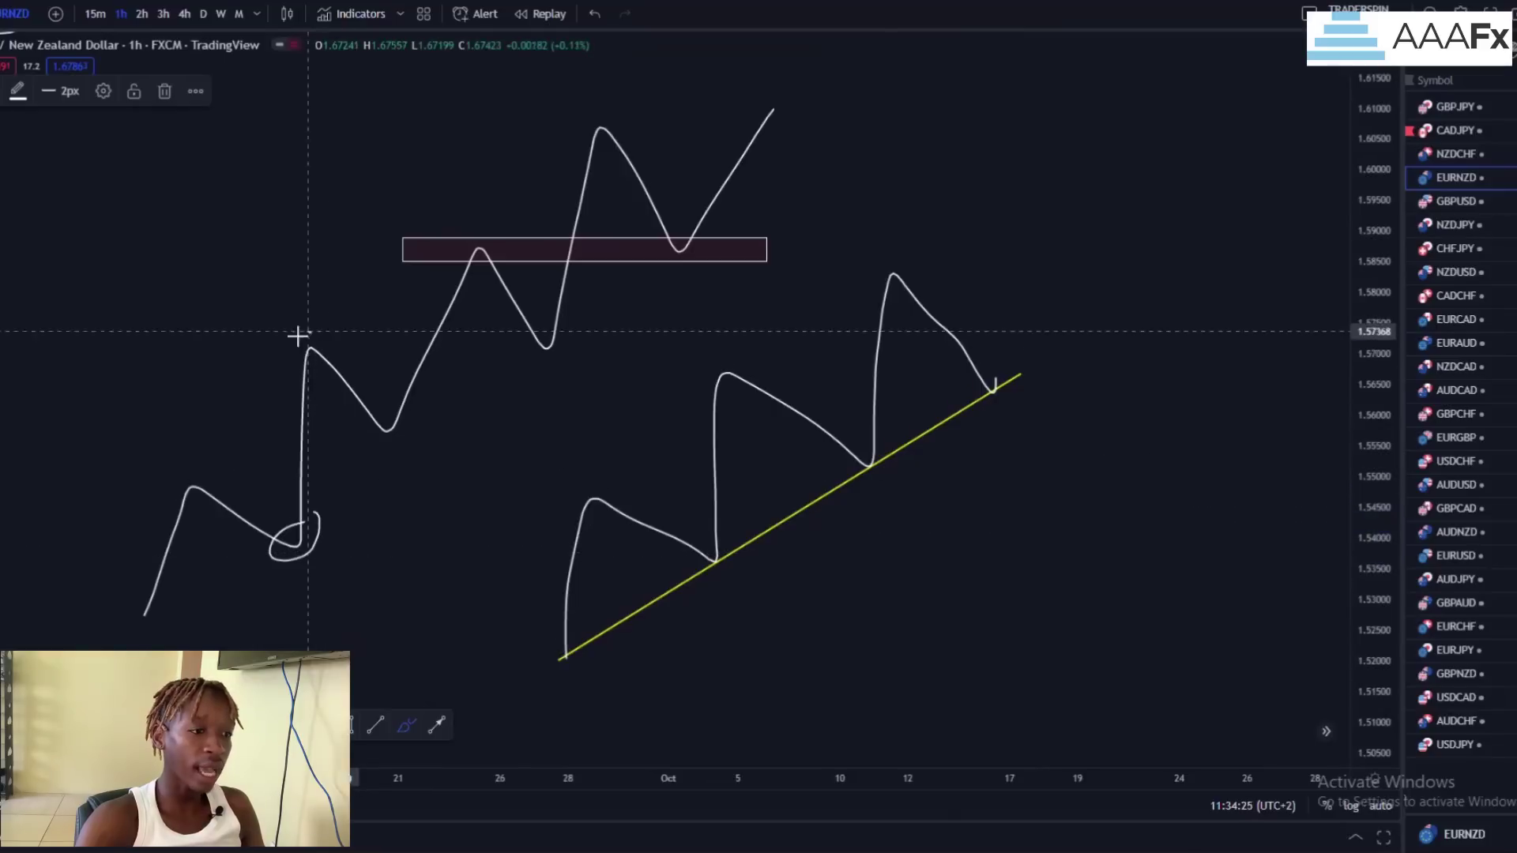
pyautogui.moveTo(405, 407); pyautogui.dragTo(399, 417)
pyautogui.moveTo(477, 241)
pyautogui.mouseDown()
pyautogui.moveTo(466, 273)
pyautogui.moveTo(480, 246)
pyautogui.mouseUp()
pyautogui.moveTo(557, 326)
pyautogui.mouseDown()
pyautogui.moveTo(522, 371)
pyautogui.moveTo(564, 316)
pyautogui.mouseUp()
pyautogui.moveTo(525, 369); pyautogui.dragTo(553, 340)
pyautogui.moveTo(604, 115)
pyautogui.mouseDown()
pyautogui.moveTo(582, 125)
pyautogui.moveTo(612, 136)
pyautogui.mouseUp()
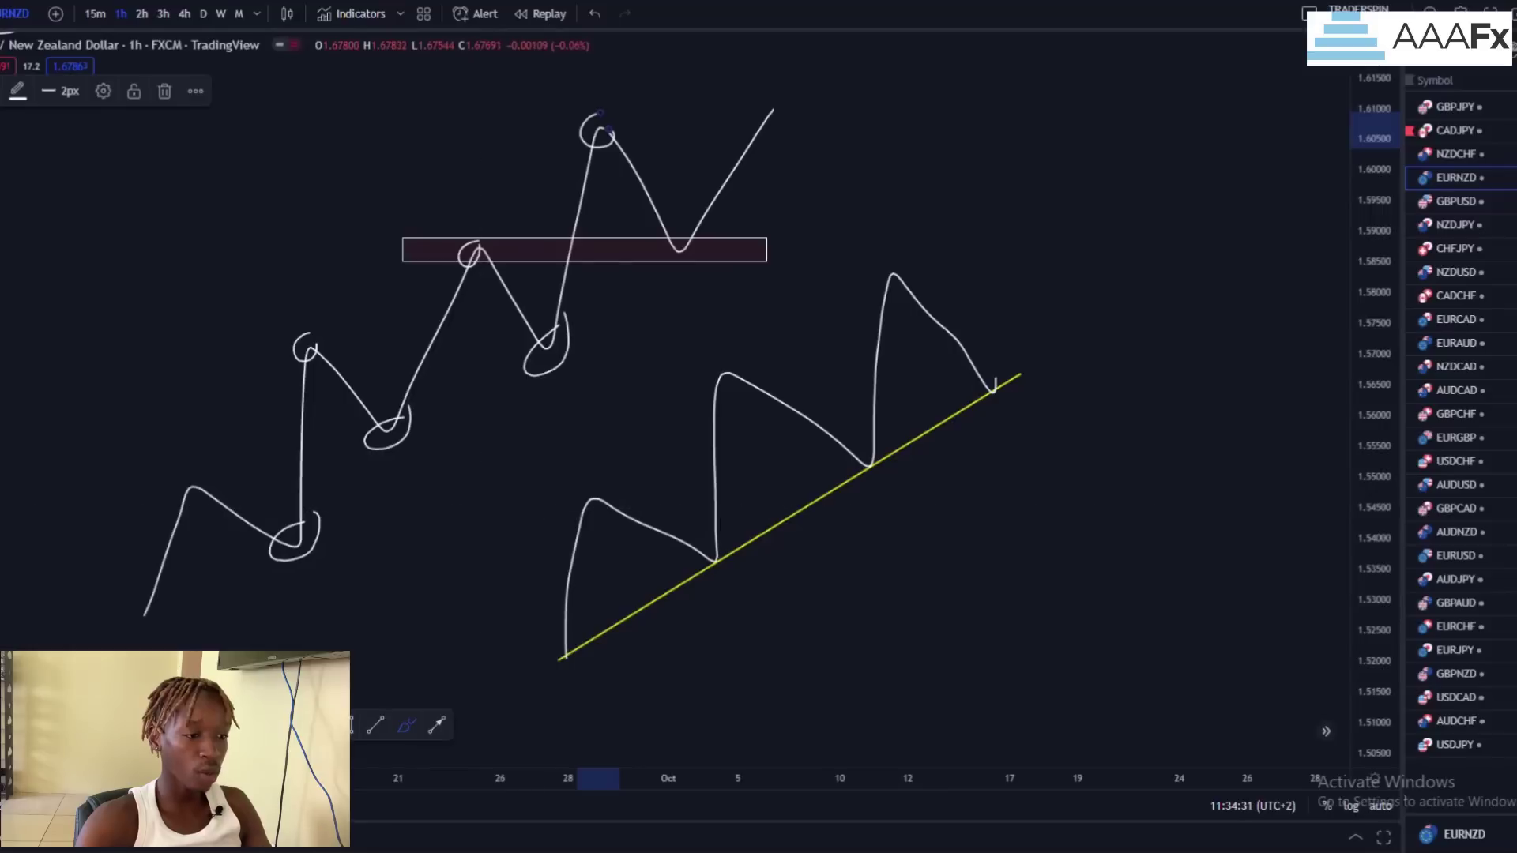
# Step: Point an arrow up at the first zigzag's last low on the rectangle, and mark its highest circled peak with a thin rectangle at about 1.605–1.607
pyautogui.click(438, 724)
pyautogui.click(664, 314)
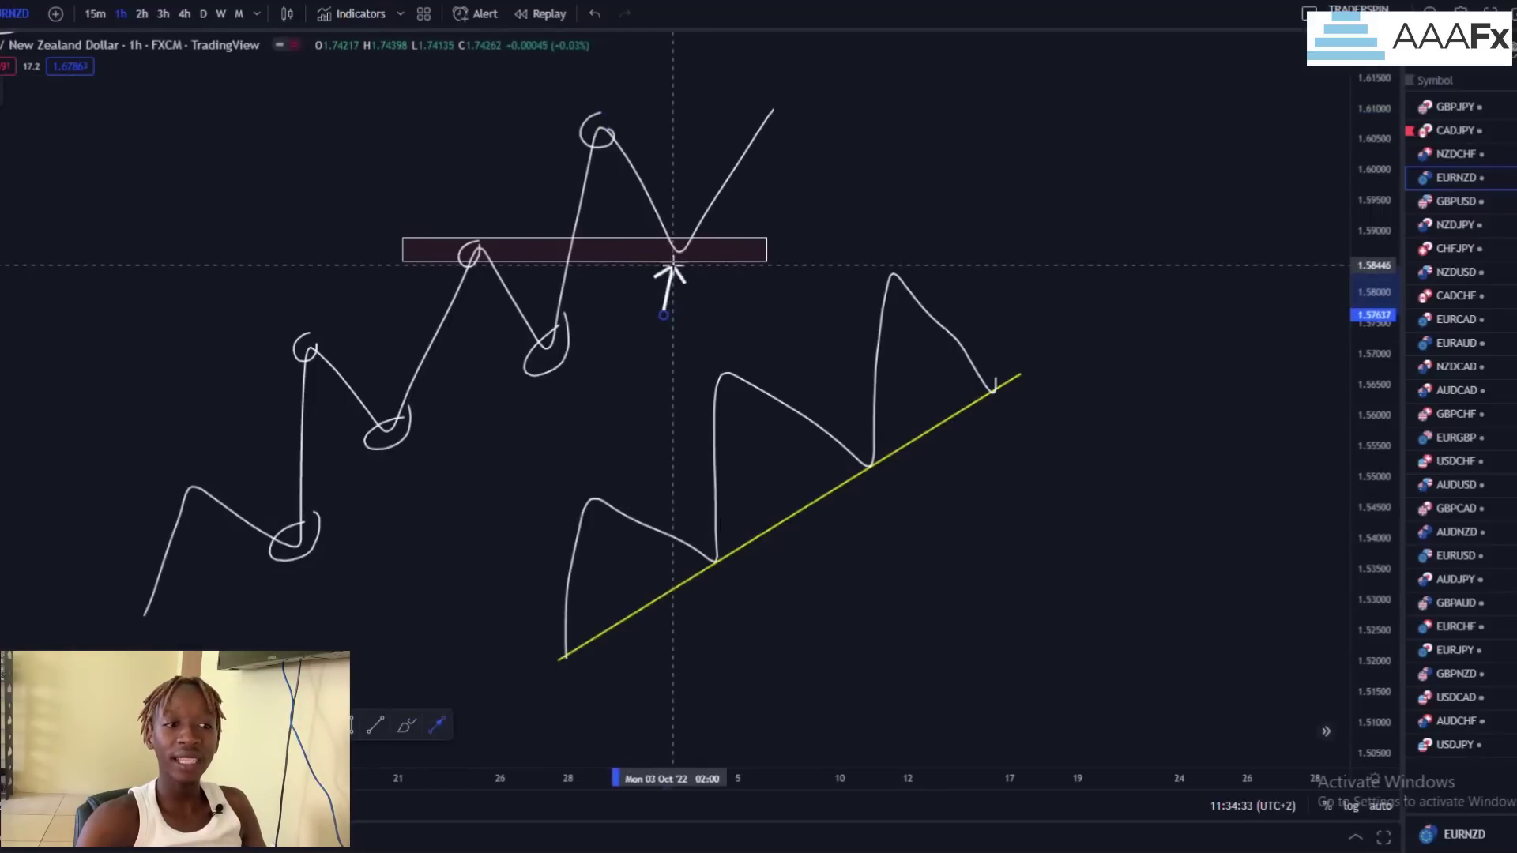
pyautogui.click(672, 262)
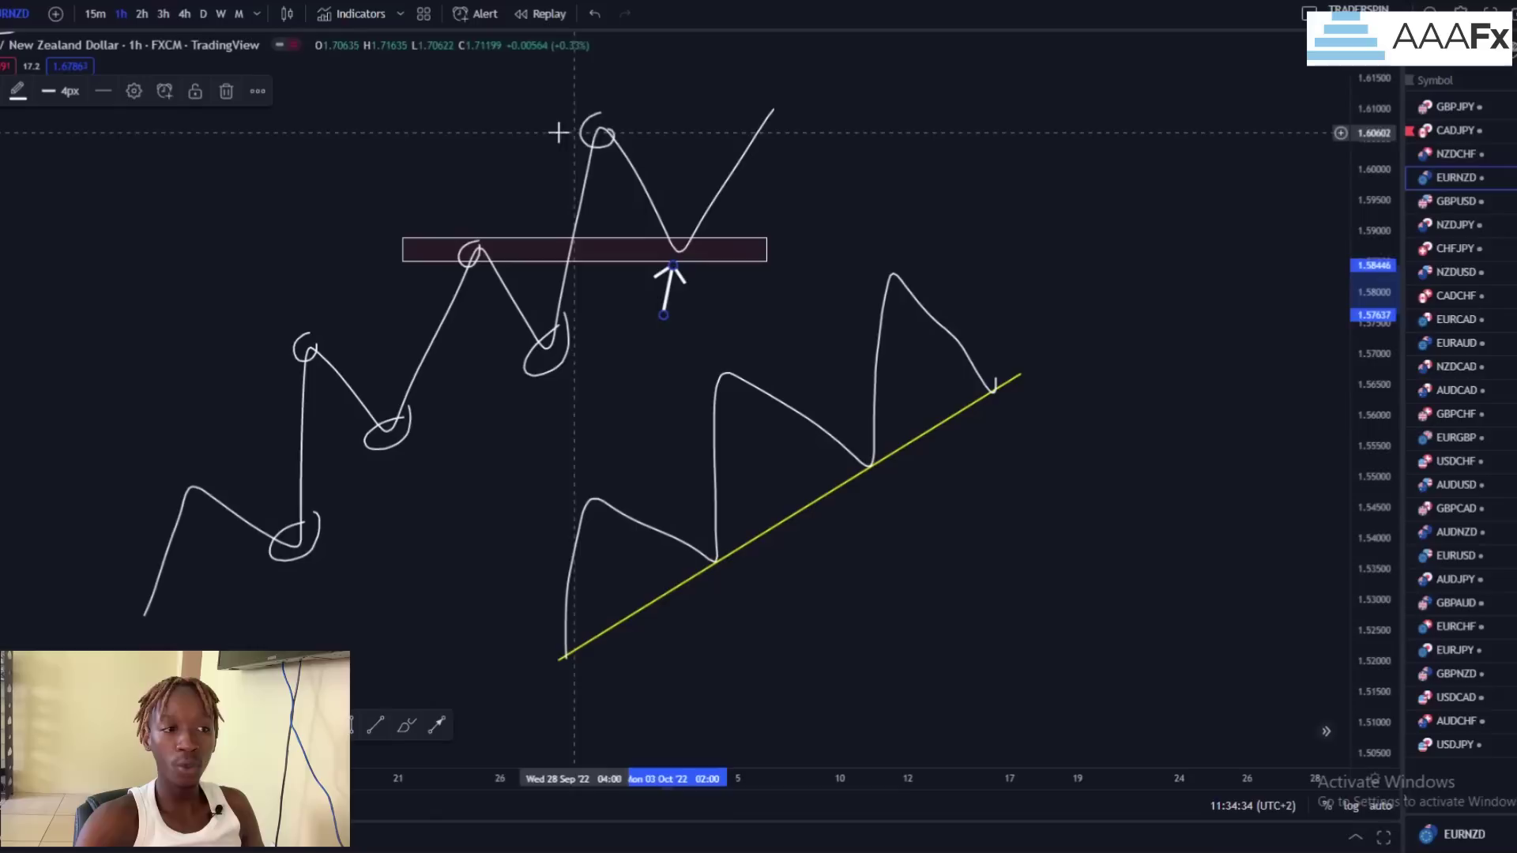
pyautogui.click(687, 145)
pyautogui.click(351, 726)
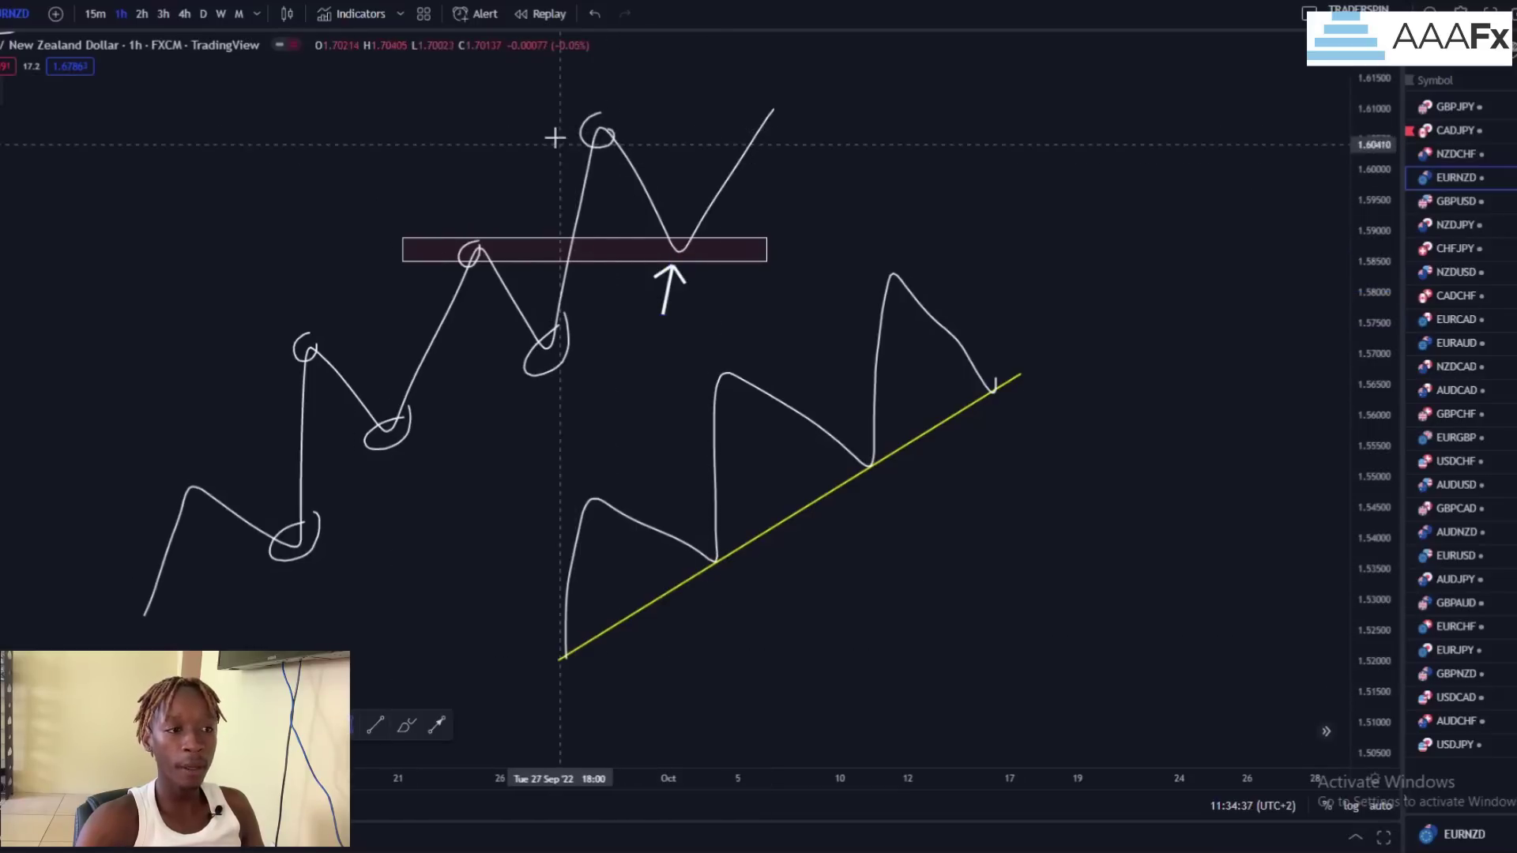
pyautogui.click(551, 139)
pyautogui.click(764, 128)
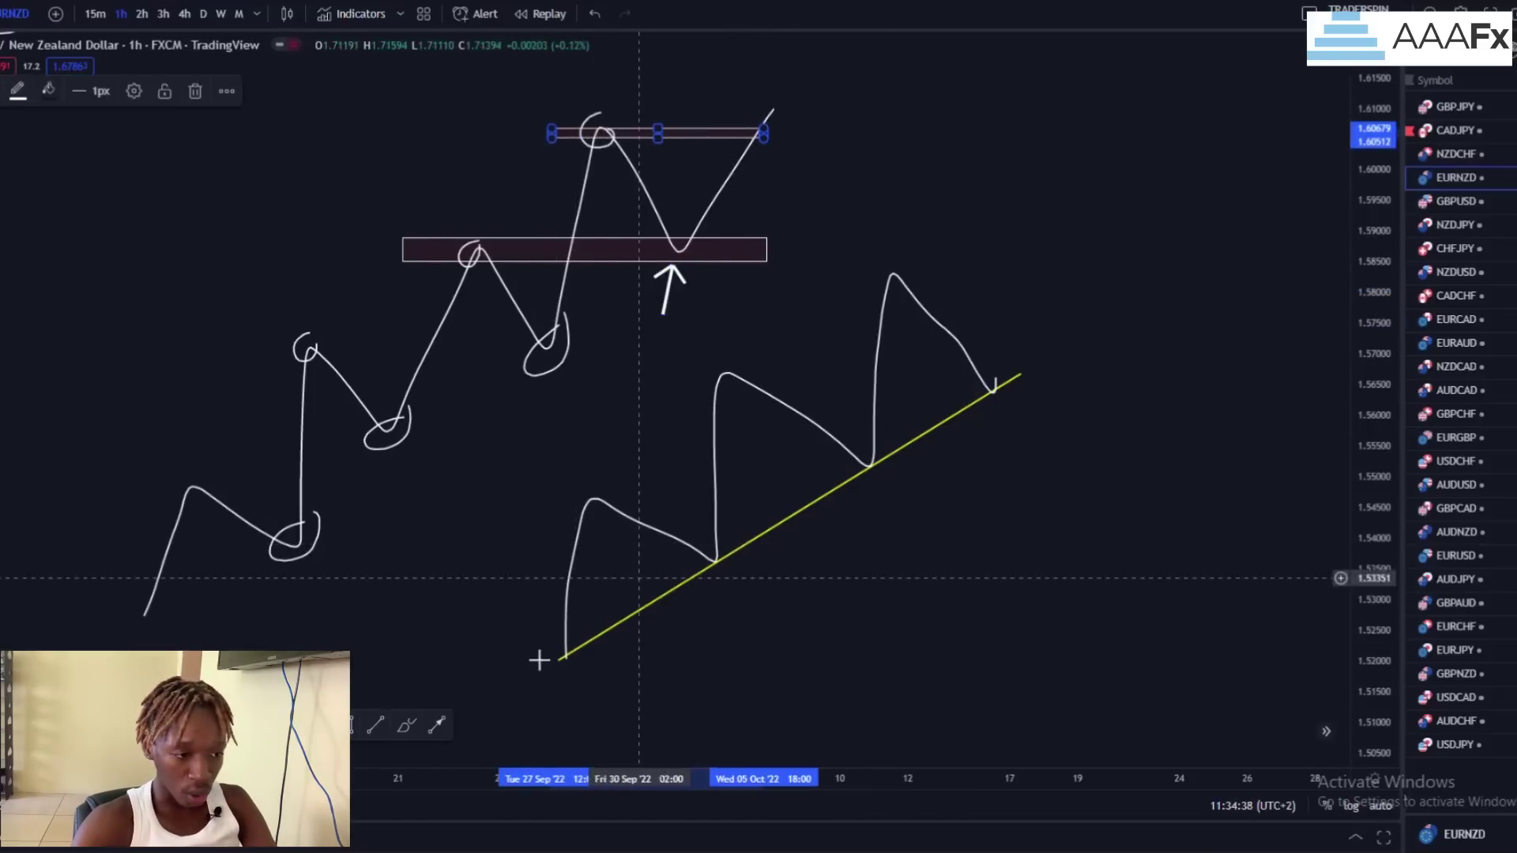
# Step: Circle the second zigzag's first three lows on the trend line and its three highs
pyautogui.click(406, 725)
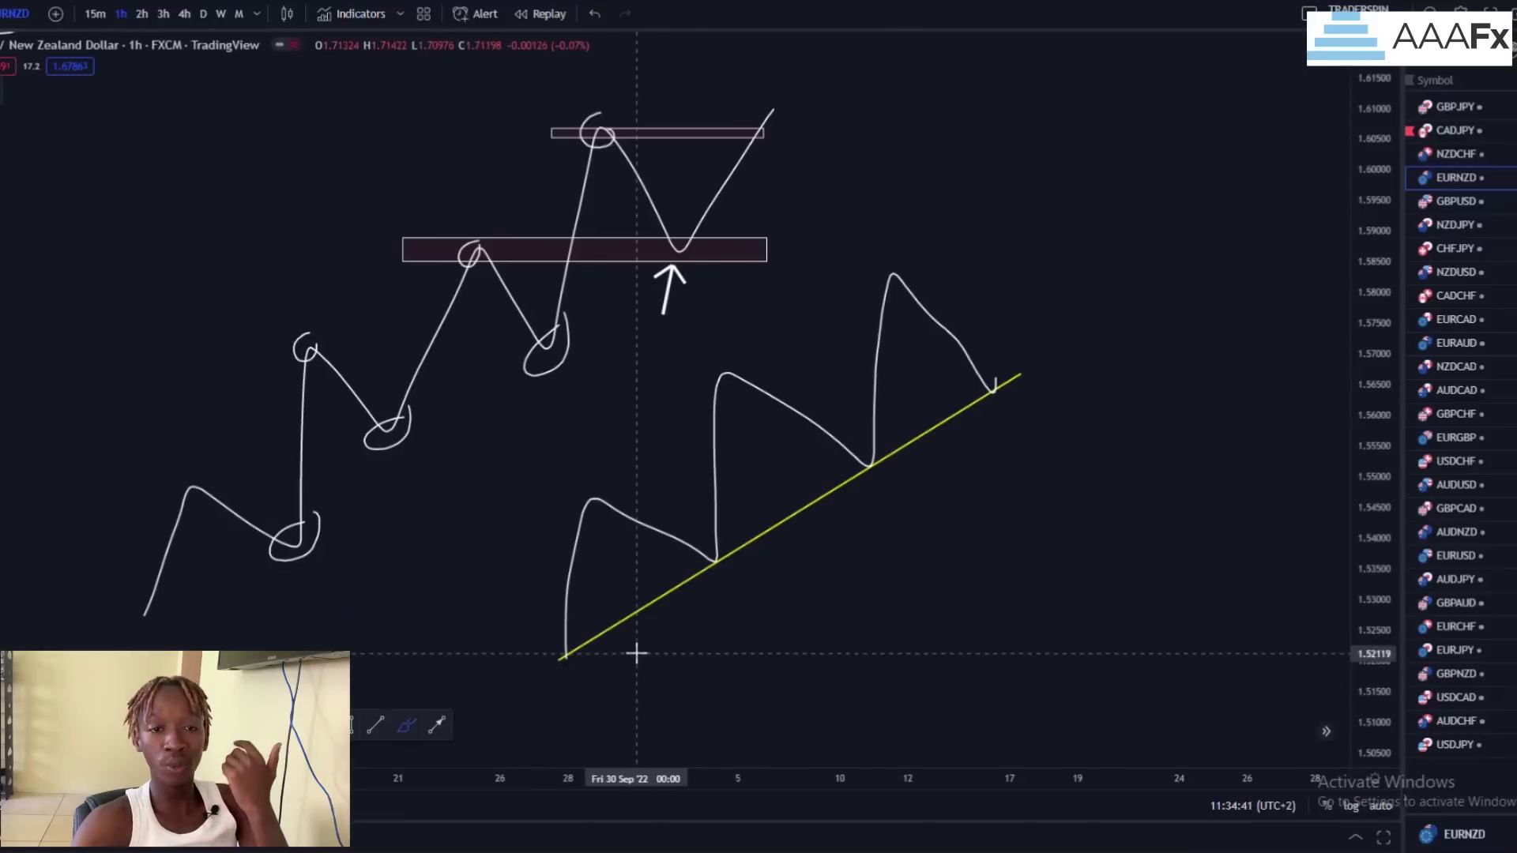
pyautogui.moveTo(582, 640)
pyautogui.mouseDown()
pyautogui.moveTo(559, 650)
pyautogui.moveTo(575, 643)
pyautogui.mouseUp()
pyautogui.moveTo(603, 474); pyautogui.dragTo(598, 496)
pyautogui.moveTo(730, 548); pyautogui.dragTo(731, 552)
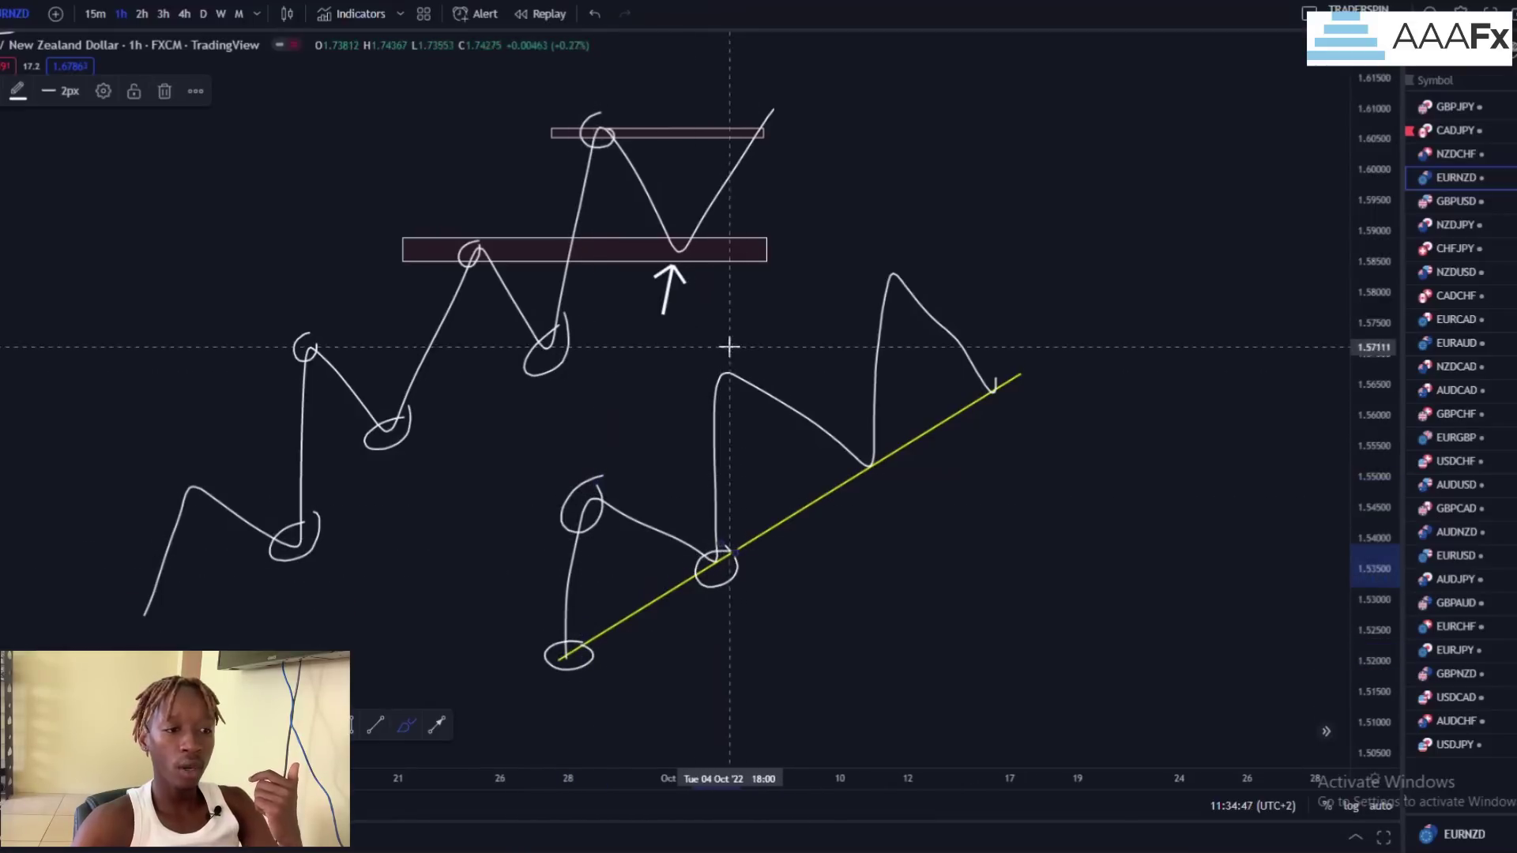
pyautogui.moveTo(732, 346); pyautogui.dragTo(725, 371)
pyautogui.moveTo(873, 438); pyautogui.dragTo(878, 454)
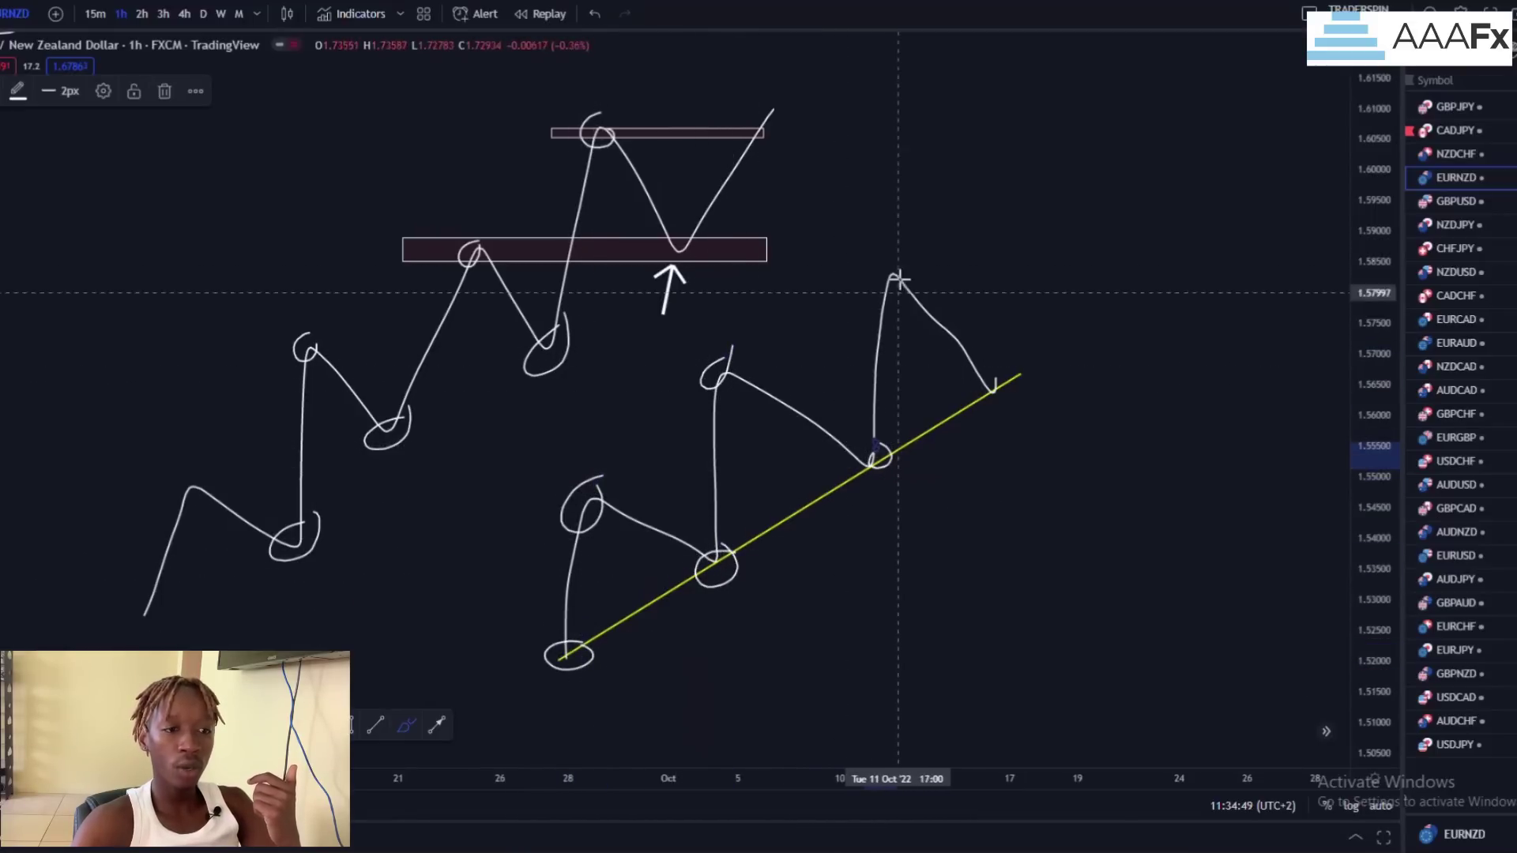
pyautogui.moveTo(898, 278); pyautogui.dragTo(891, 251)
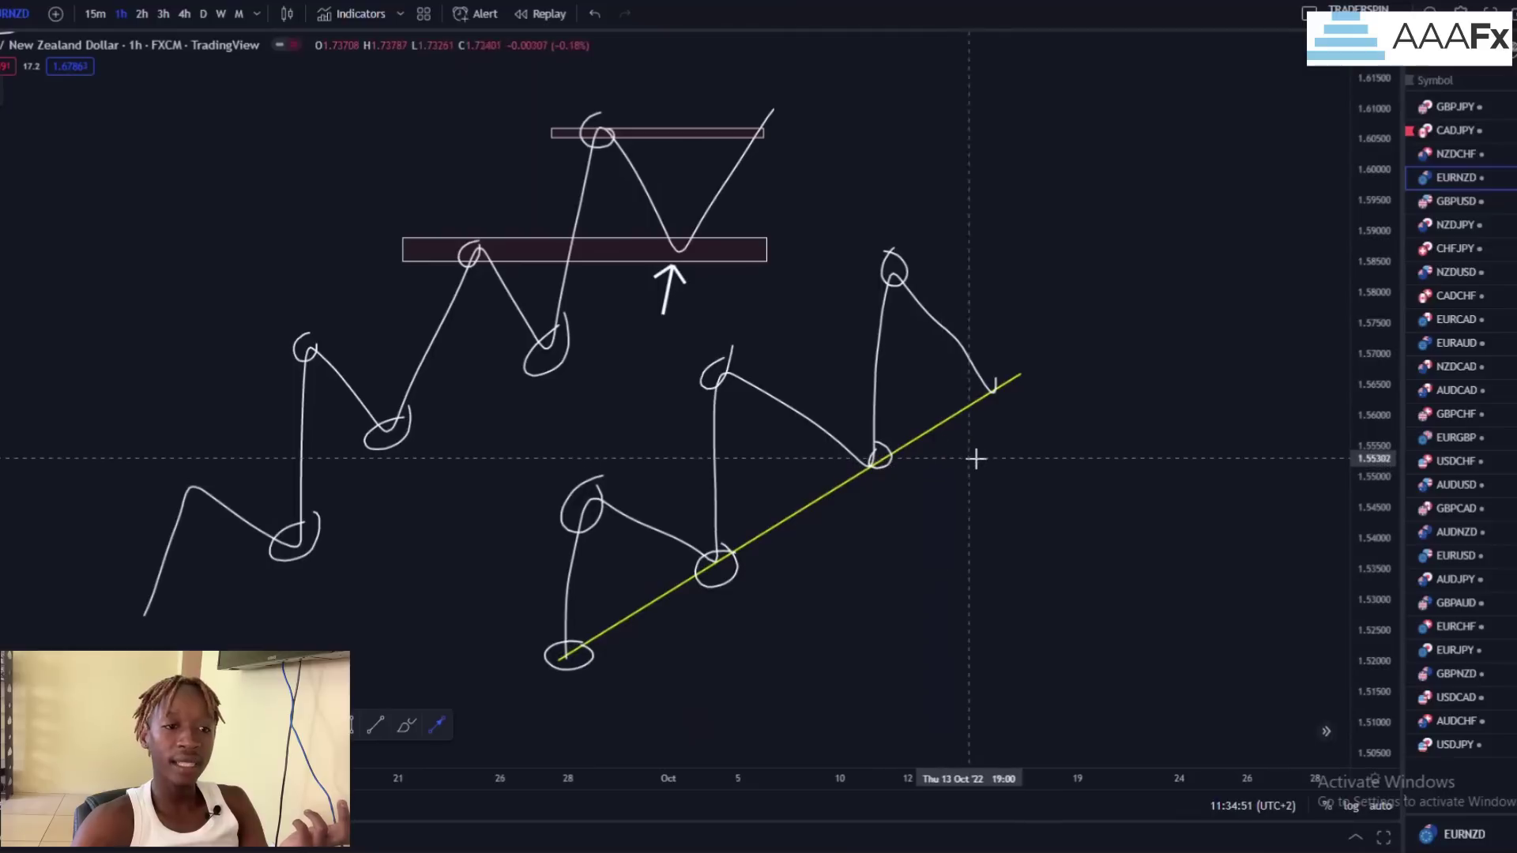
# Step: Point an arrow up at the second zigzag's last trend-line touch, and delete the stray arrow across its highest peak
pyautogui.moveTo(986, 458); pyautogui.dragTo(1006, 418)
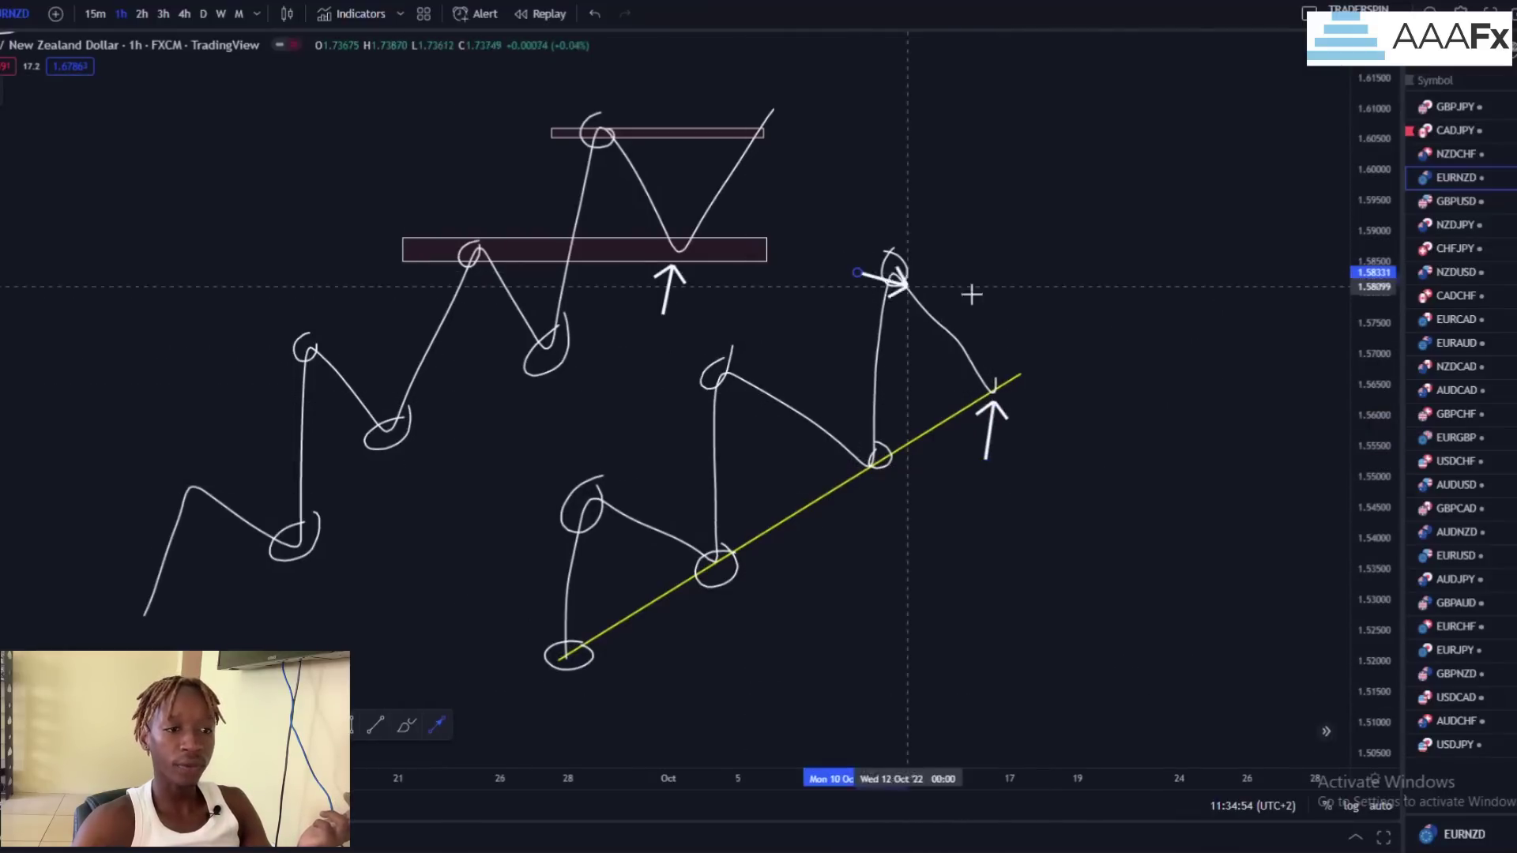
pyautogui.click(1088, 274)
pyautogui.click(230, 91)
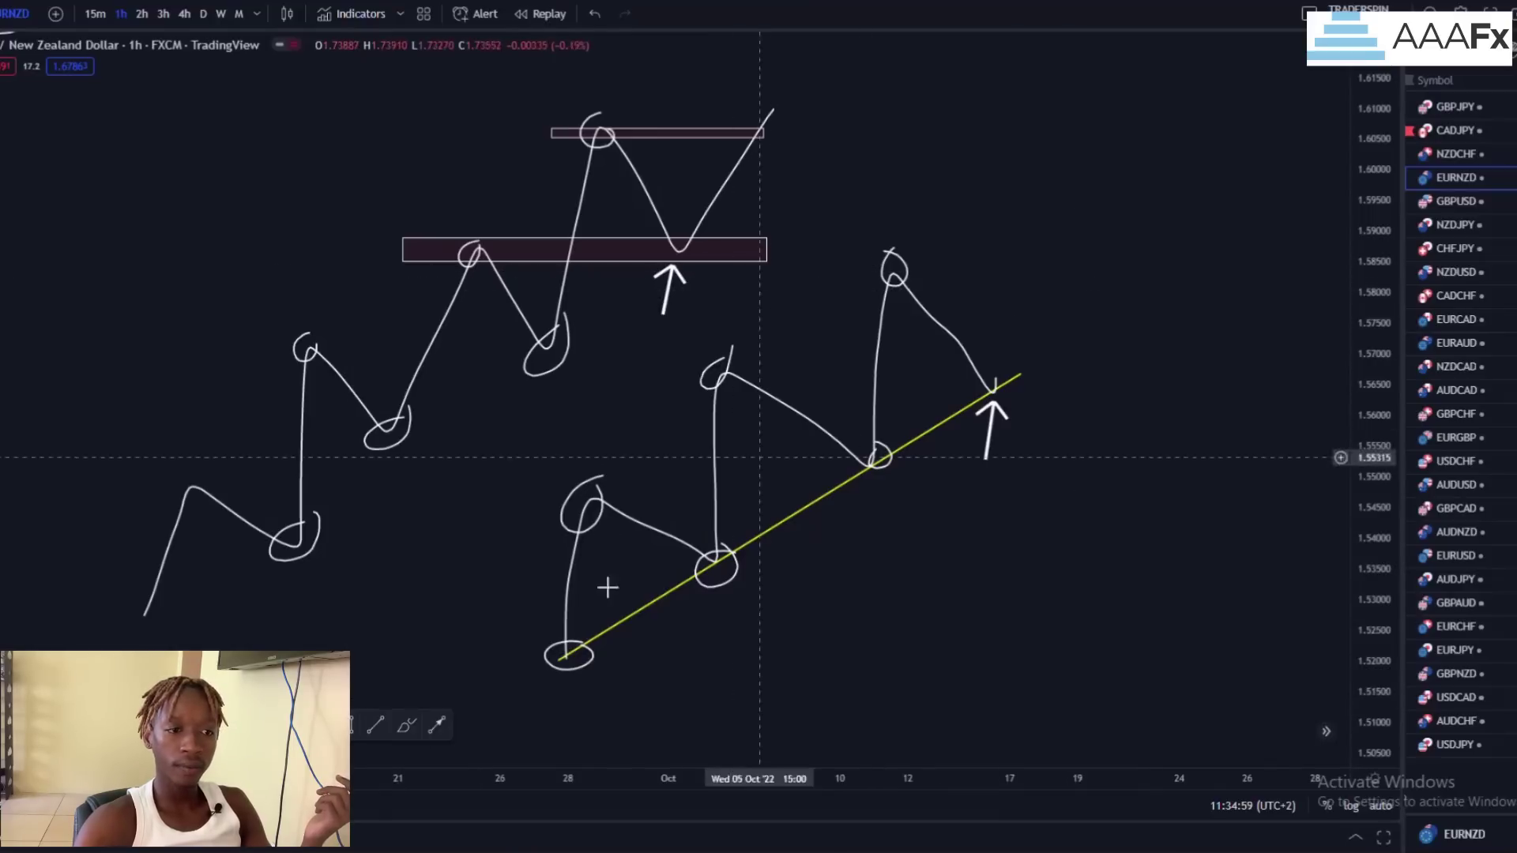
# Step: Mark the second zigzag's highest peak with a thin rectangle at about 1.582–1.583 and draw an arrow up to it from the last trend-line touch
pyautogui.moveTo(839, 271); pyautogui.dragTo(1095, 279)
pyautogui.click(439, 725)
pyautogui.moveTo(994, 384); pyautogui.dragTo(1023, 273)
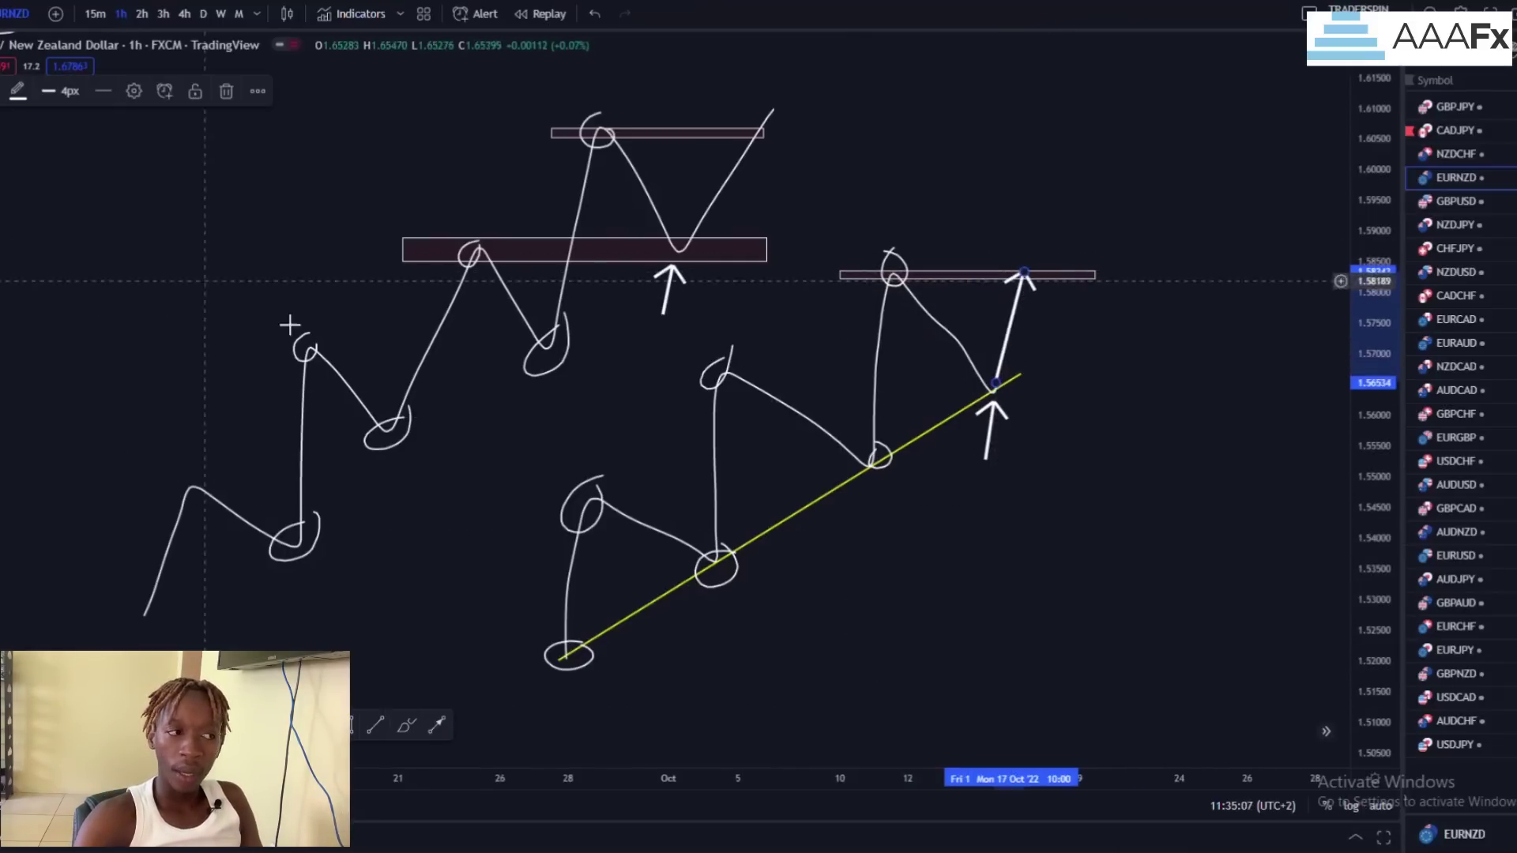
pyautogui.click(895, 609)
# Step: Sketch a third freehand zigzag in the empty area, dipping from about 1.480 to 1.470 before rising in swings to about 1.567
pyautogui.moveTo(1023, 625)
pyautogui.mouseDown()
pyautogui.moveTo(822, 399)
pyautogui.moveTo(788, 324)
pyautogui.mouseUp()
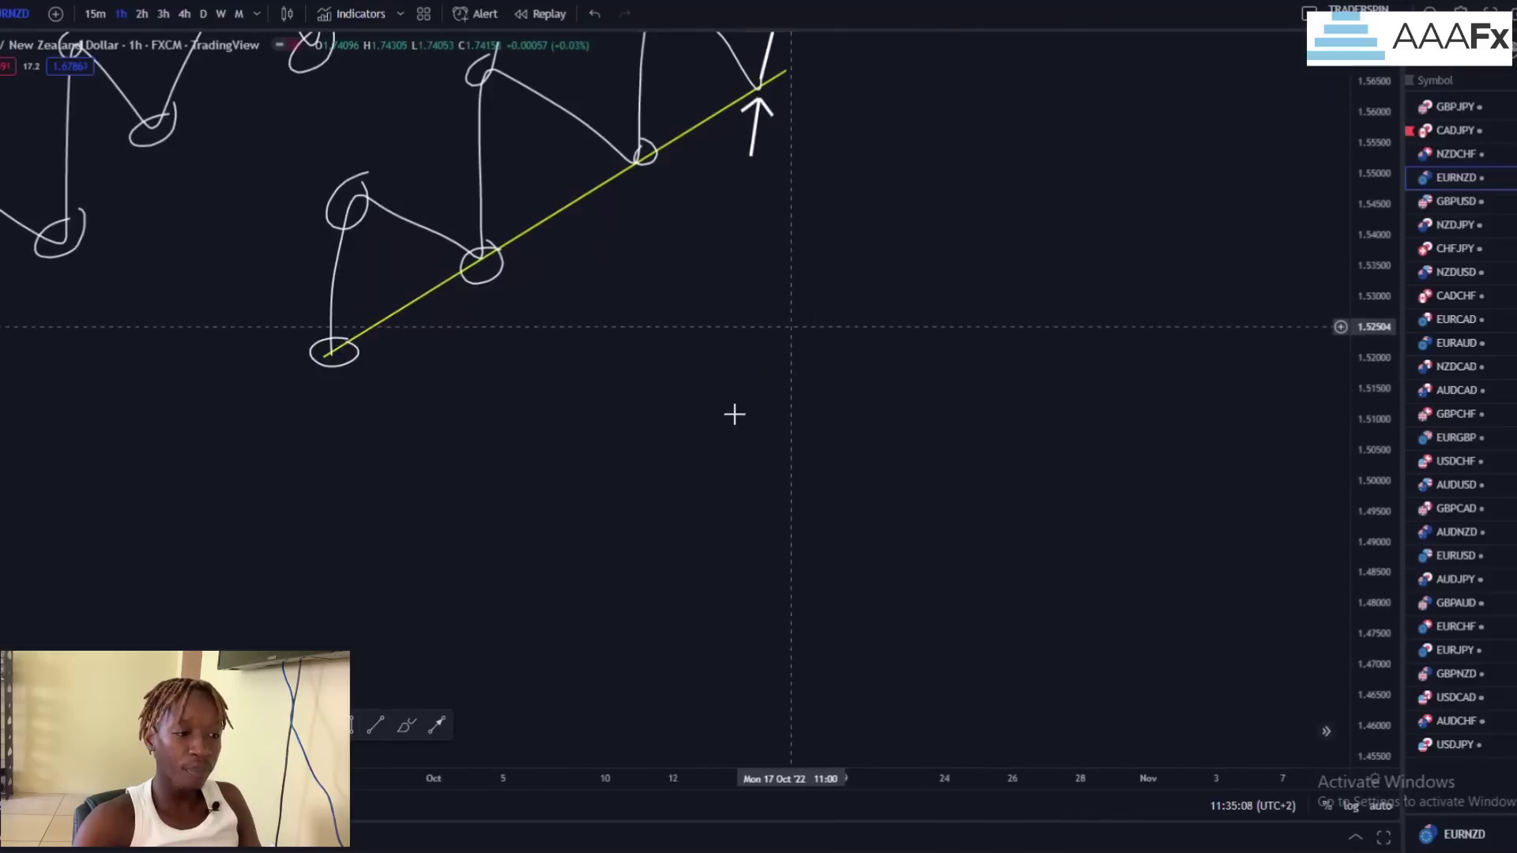
pyautogui.click(405, 725)
pyautogui.moveTo(430, 600)
pyautogui.mouseDown()
pyautogui.moveTo(534, 663)
pyautogui.moveTo(680, 538)
pyautogui.moveTo(723, 395)
pyautogui.moveTo(754, 347)
pyautogui.moveTo(823, 446)
pyautogui.moveTo(935, 348)
pyautogui.moveTo(985, 496)
pyautogui.moveTo(1034, 150)
pyautogui.moveTo(1137, 289)
pyautogui.moveTo(1212, 109)
pyautogui.moveTo(1305, 309)
pyautogui.moveTo(1346, 67)
pyautogui.mouseUp()
# Step: Mark two of the third zigzag's swing lows with thin rectangles at about 1.504–1.506 and 1.530–1.532, each spanning the following low
pyautogui.moveTo(1132, 565); pyautogui.dragTo(861, 647)
pyautogui.click(446, 566)
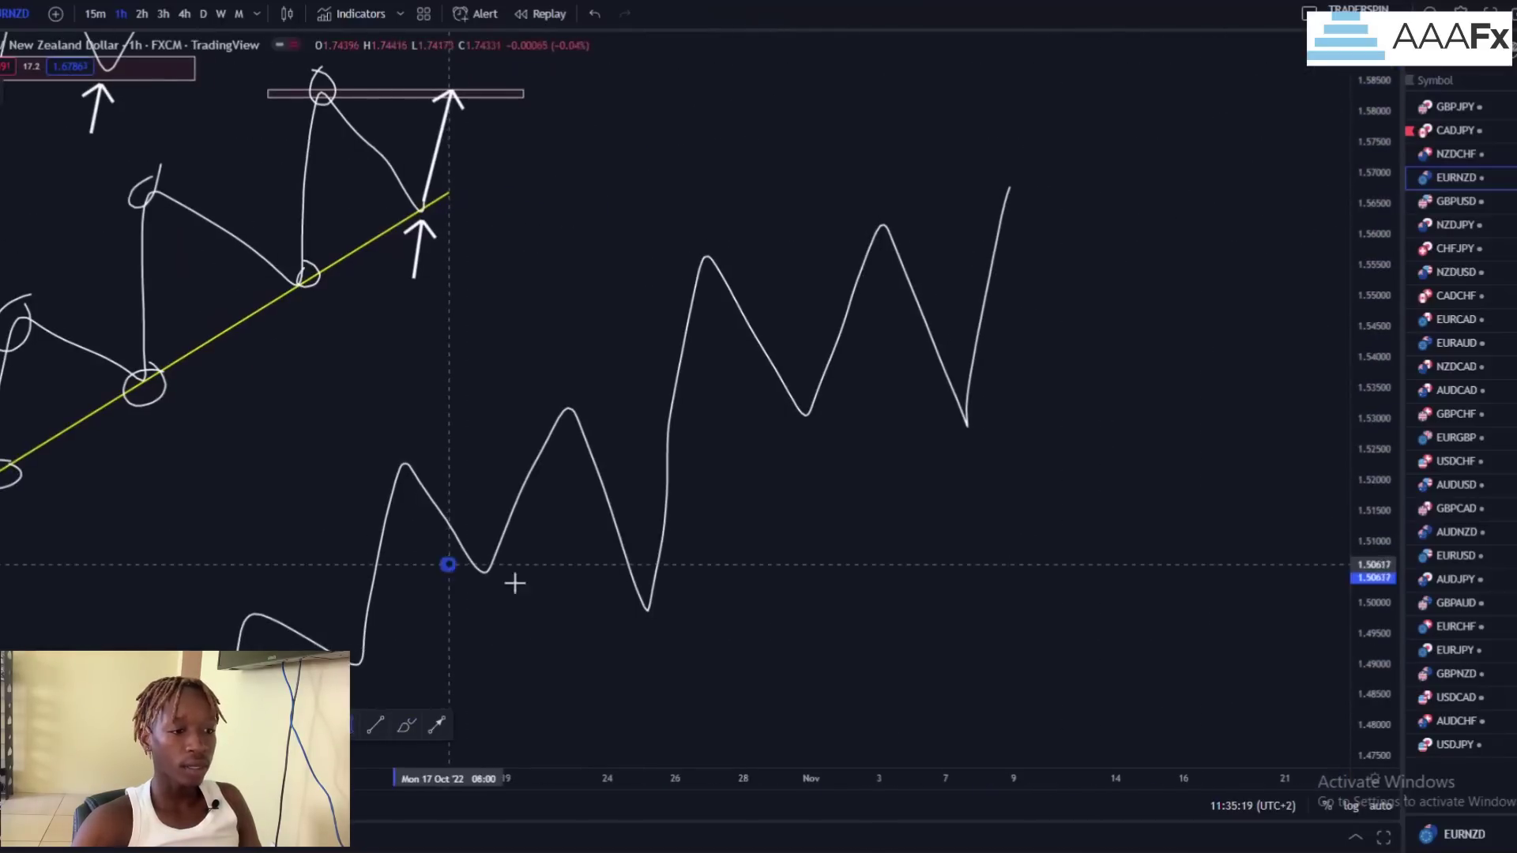
pyautogui.click(741, 578)
pyautogui.click(353, 724)
pyautogui.click(766, 409)
pyautogui.click(1053, 415)
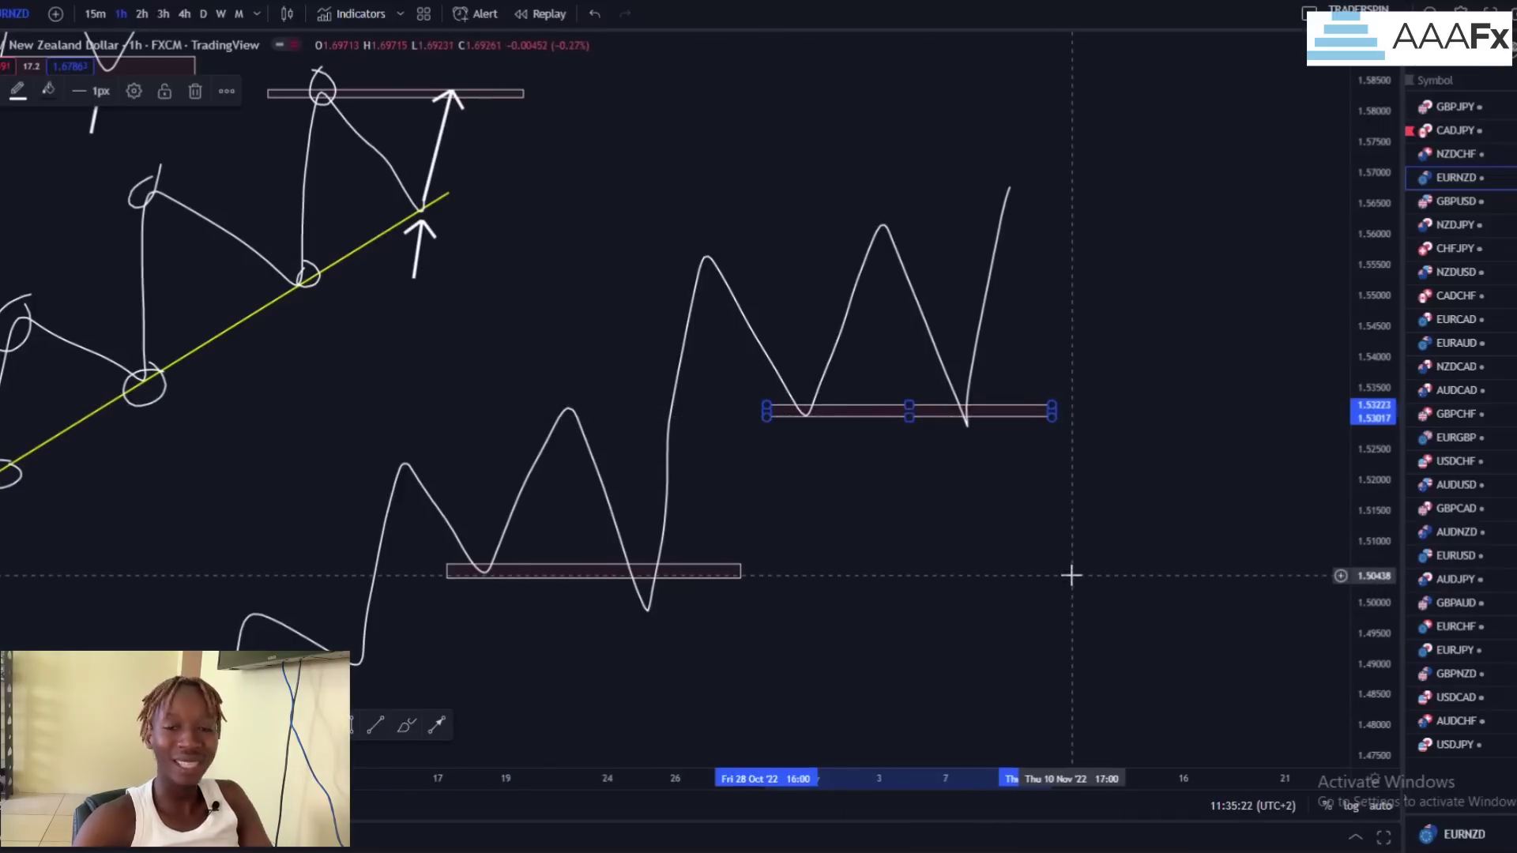
# Step: Draw a rising trend line under the third zigzag's first three lows, from about 1.471 to about 1.520
pyautogui.scroll(-2, 1016, 588)
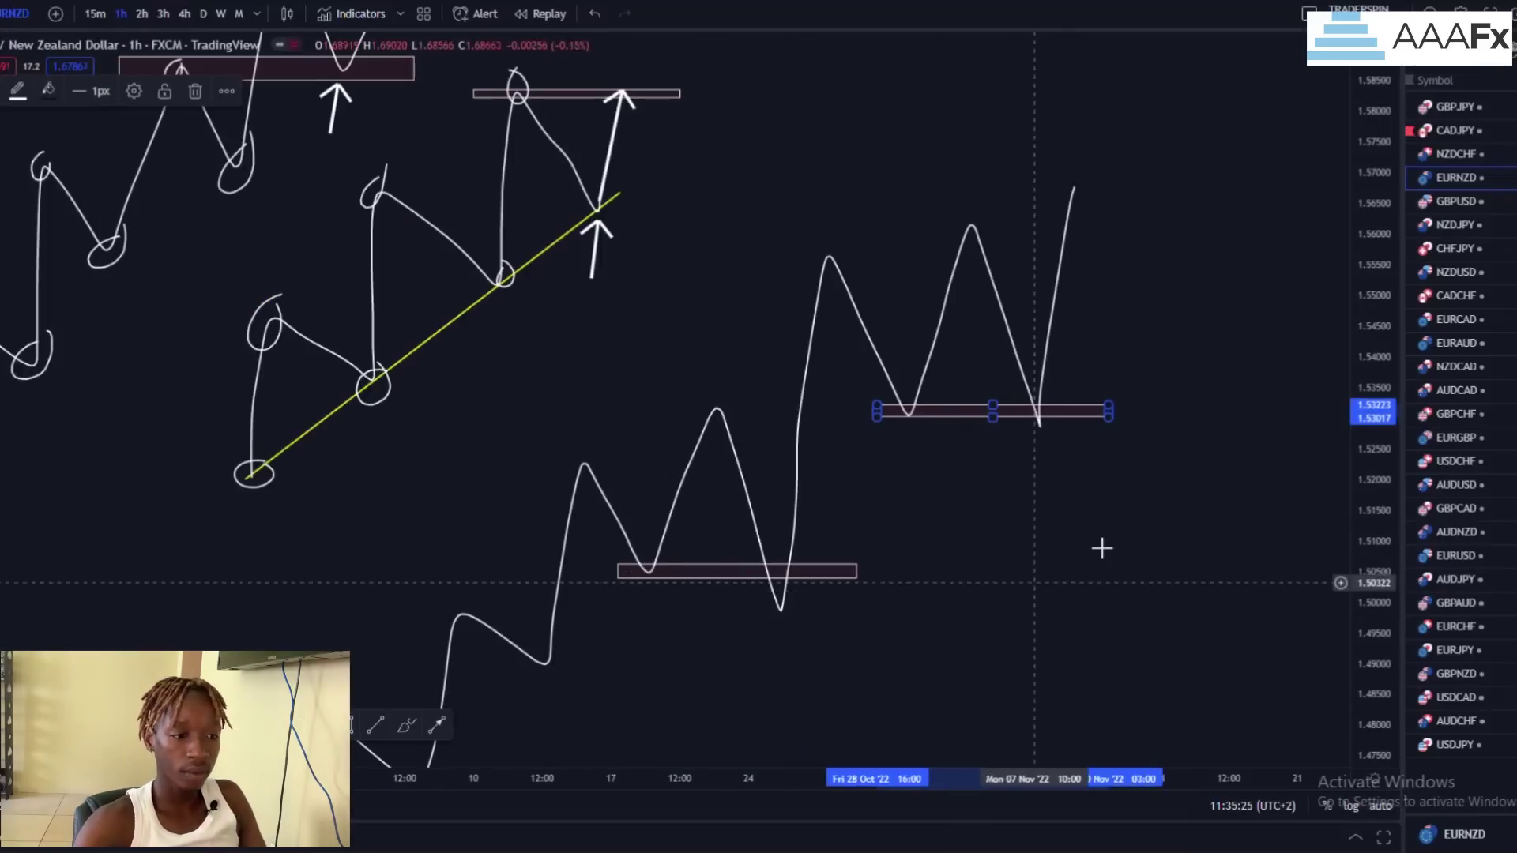
pyautogui.moveTo(1372, 277); pyautogui.dragTo(1372, 432)
pyautogui.moveTo(950, 506); pyautogui.dragTo(993, 402)
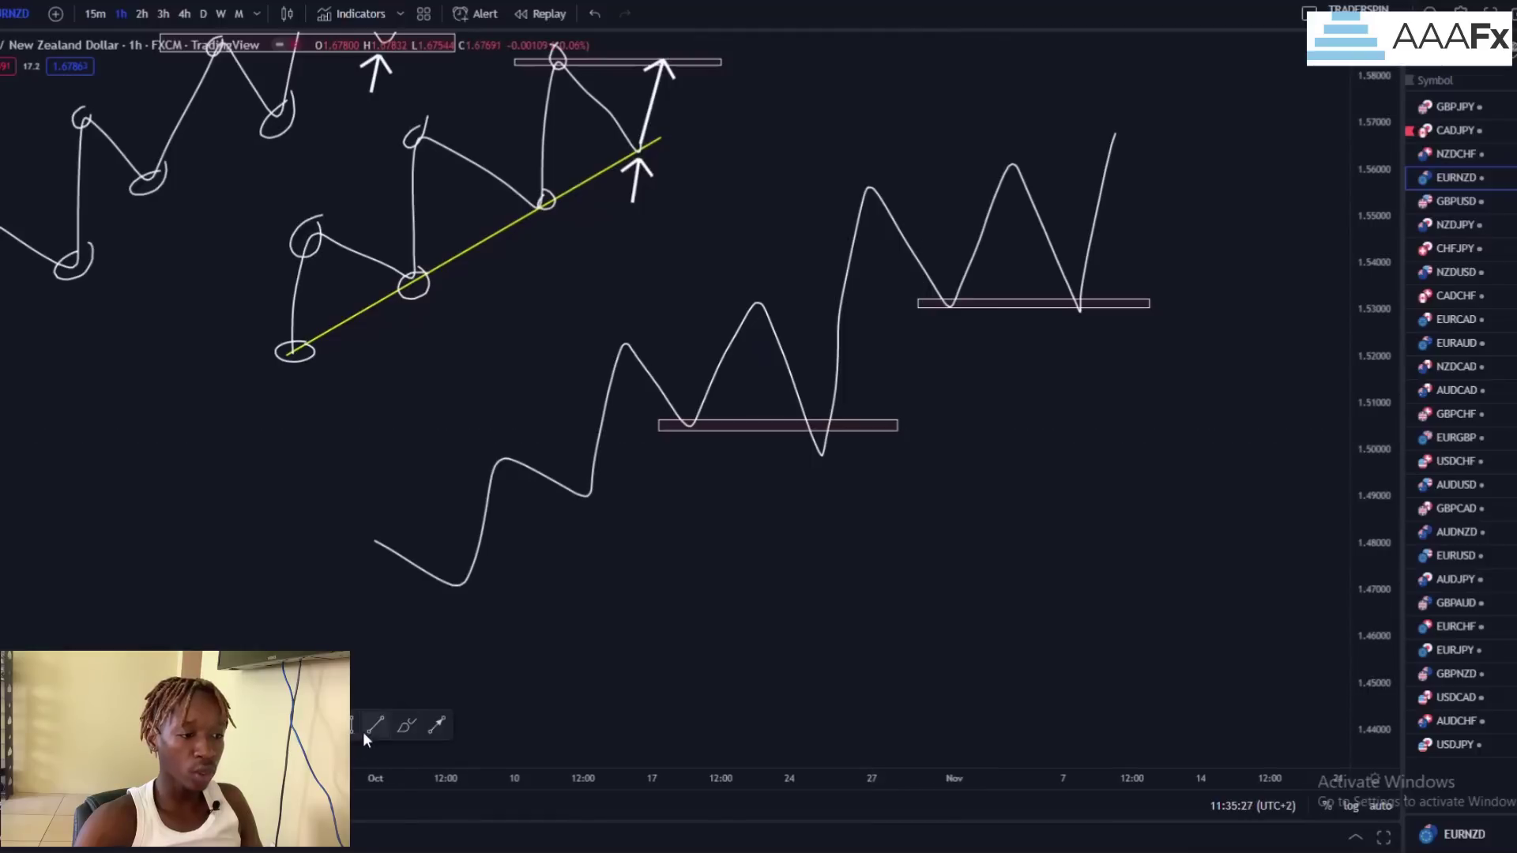
pyautogui.click(452, 585)
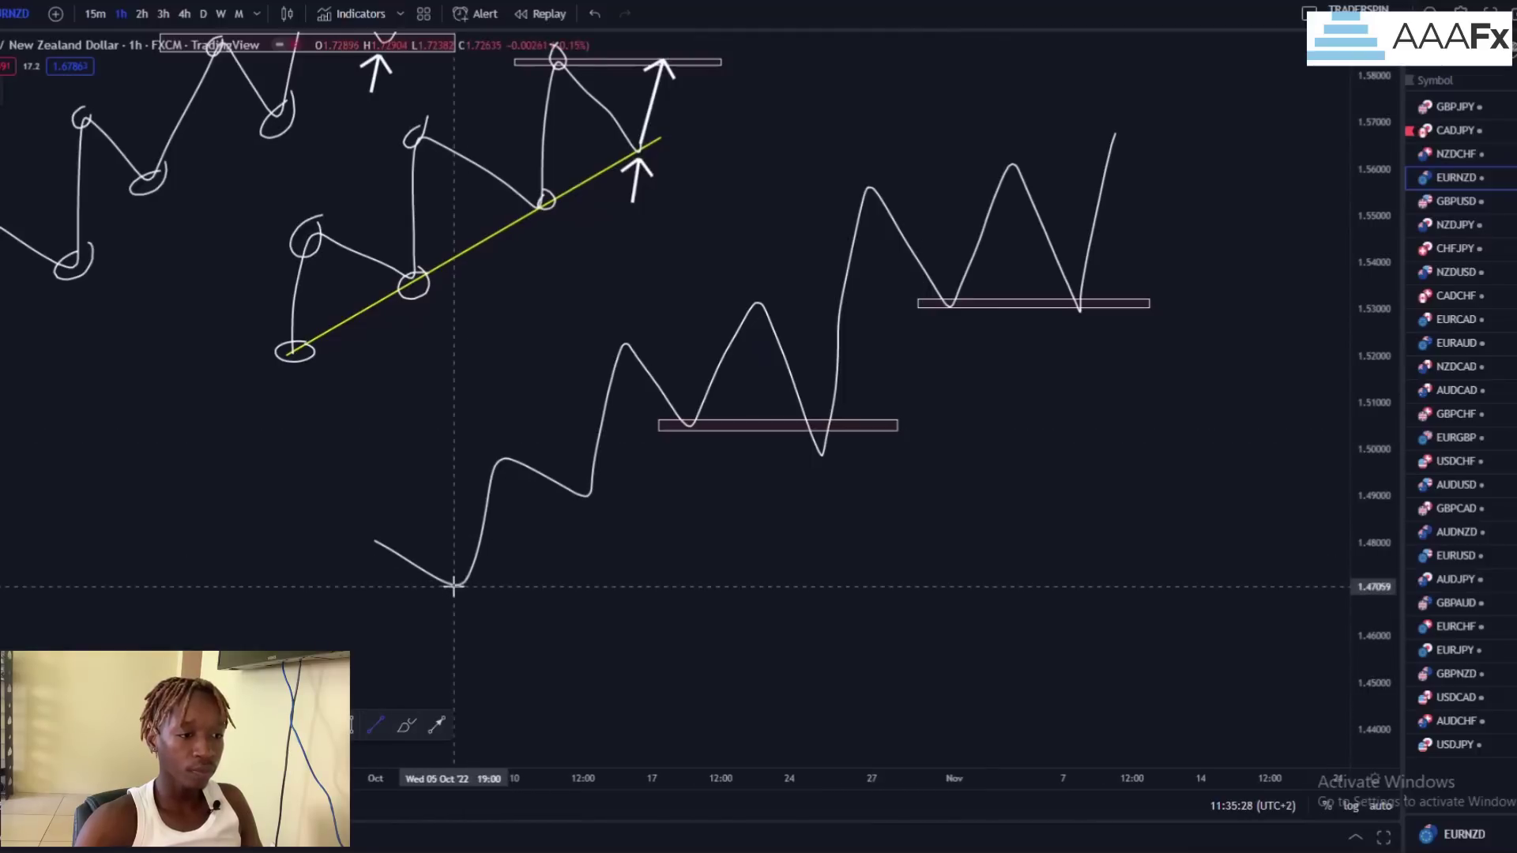
pyautogui.click(820, 357)
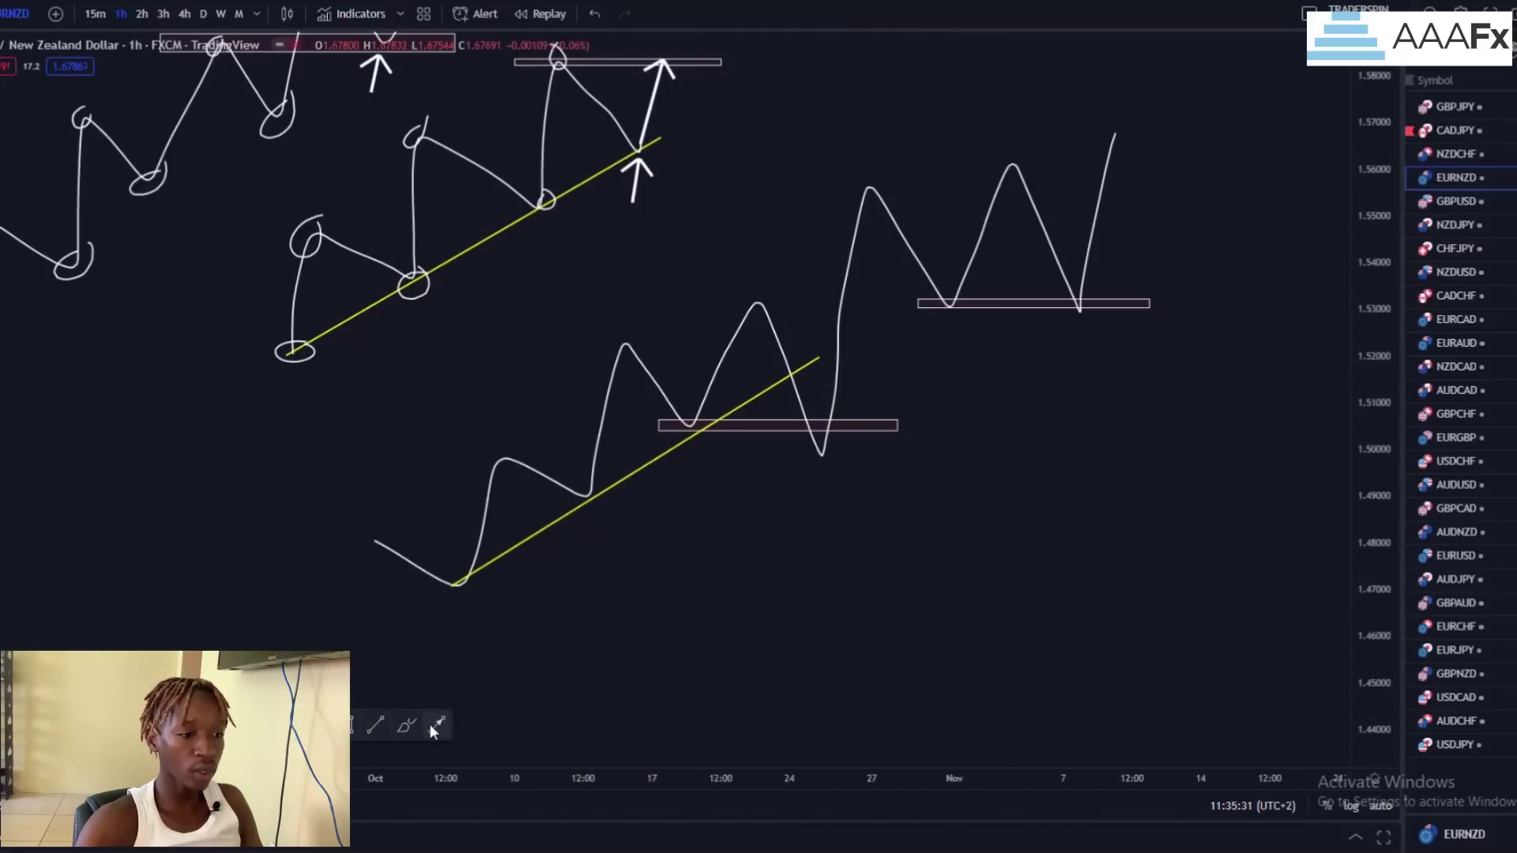
# Step: Circle the third zigzag's break through its trend line and draw a second rising trend line from its next low, about 1.498 to 1.562
pyautogui.moveTo(416, 724); pyautogui.dragTo(439, 714)
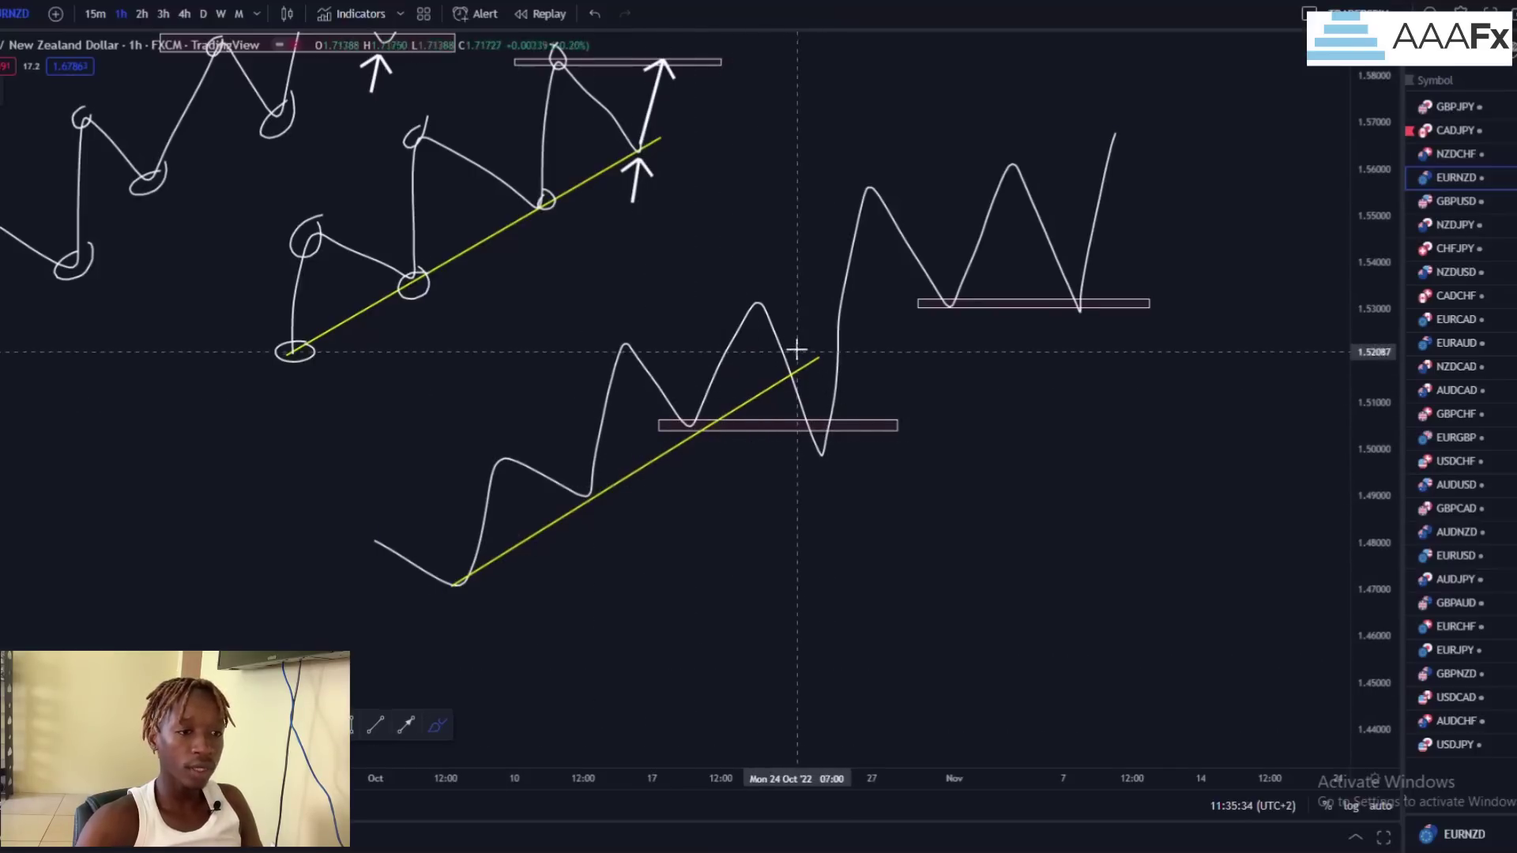
pyautogui.moveTo(792, 352); pyautogui.dragTo(810, 363)
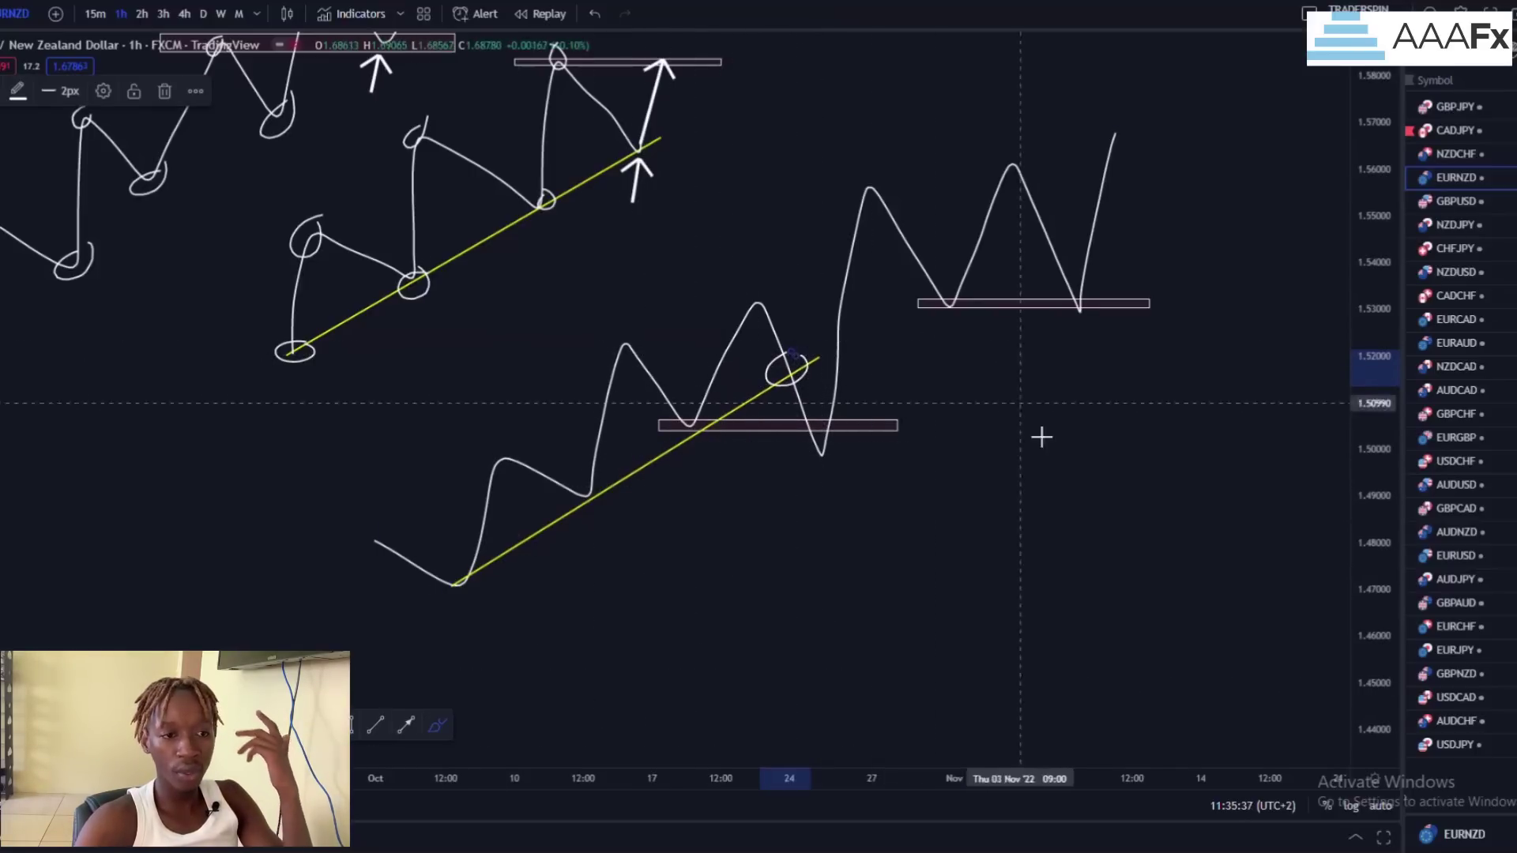
pyautogui.click(376, 725)
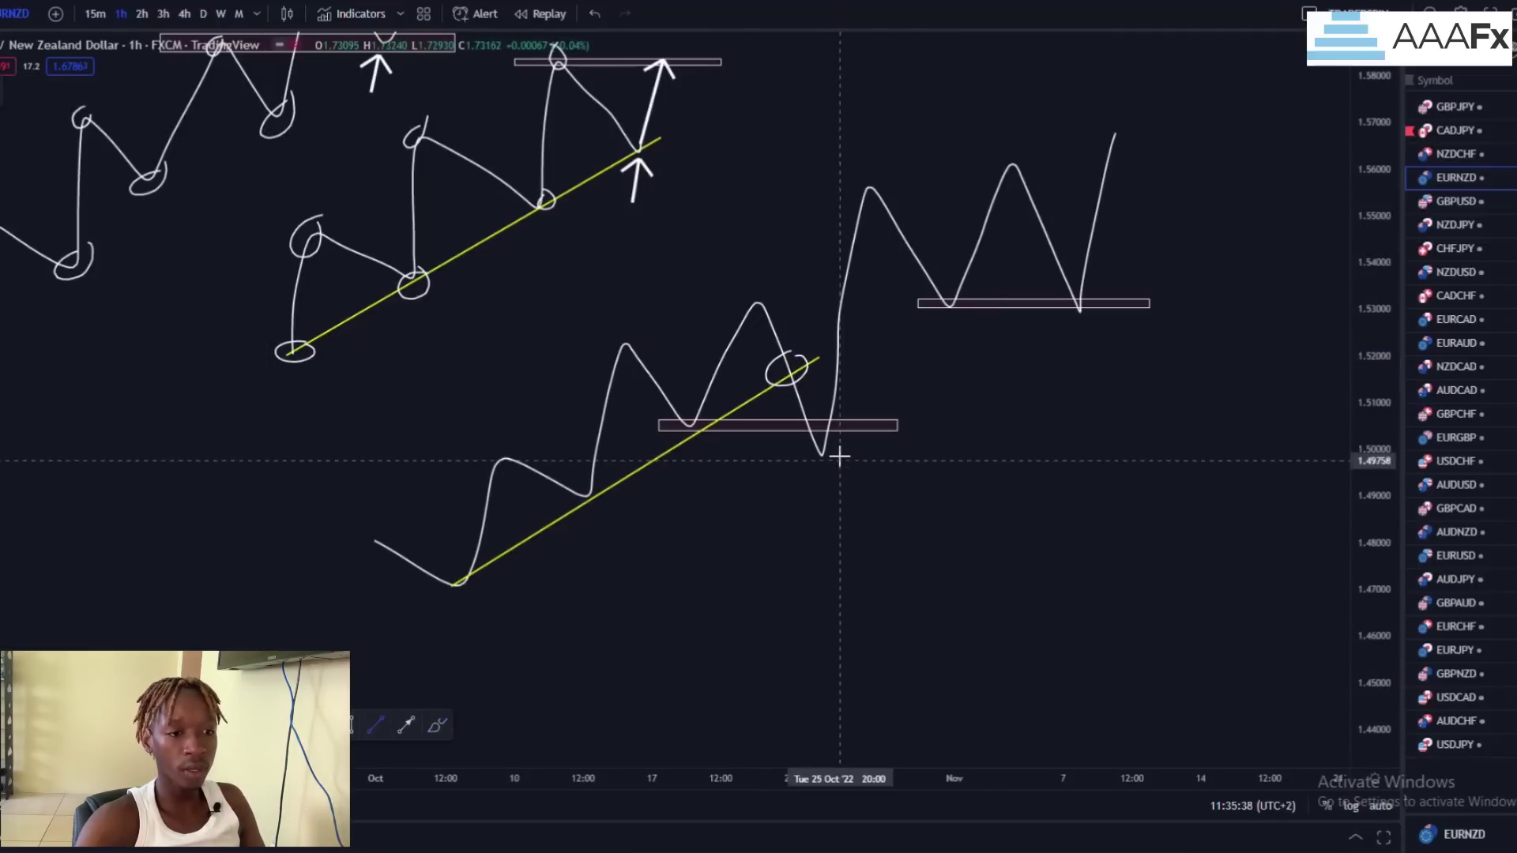
pyautogui.moveTo(813, 458); pyautogui.dragTo(1100, 158)
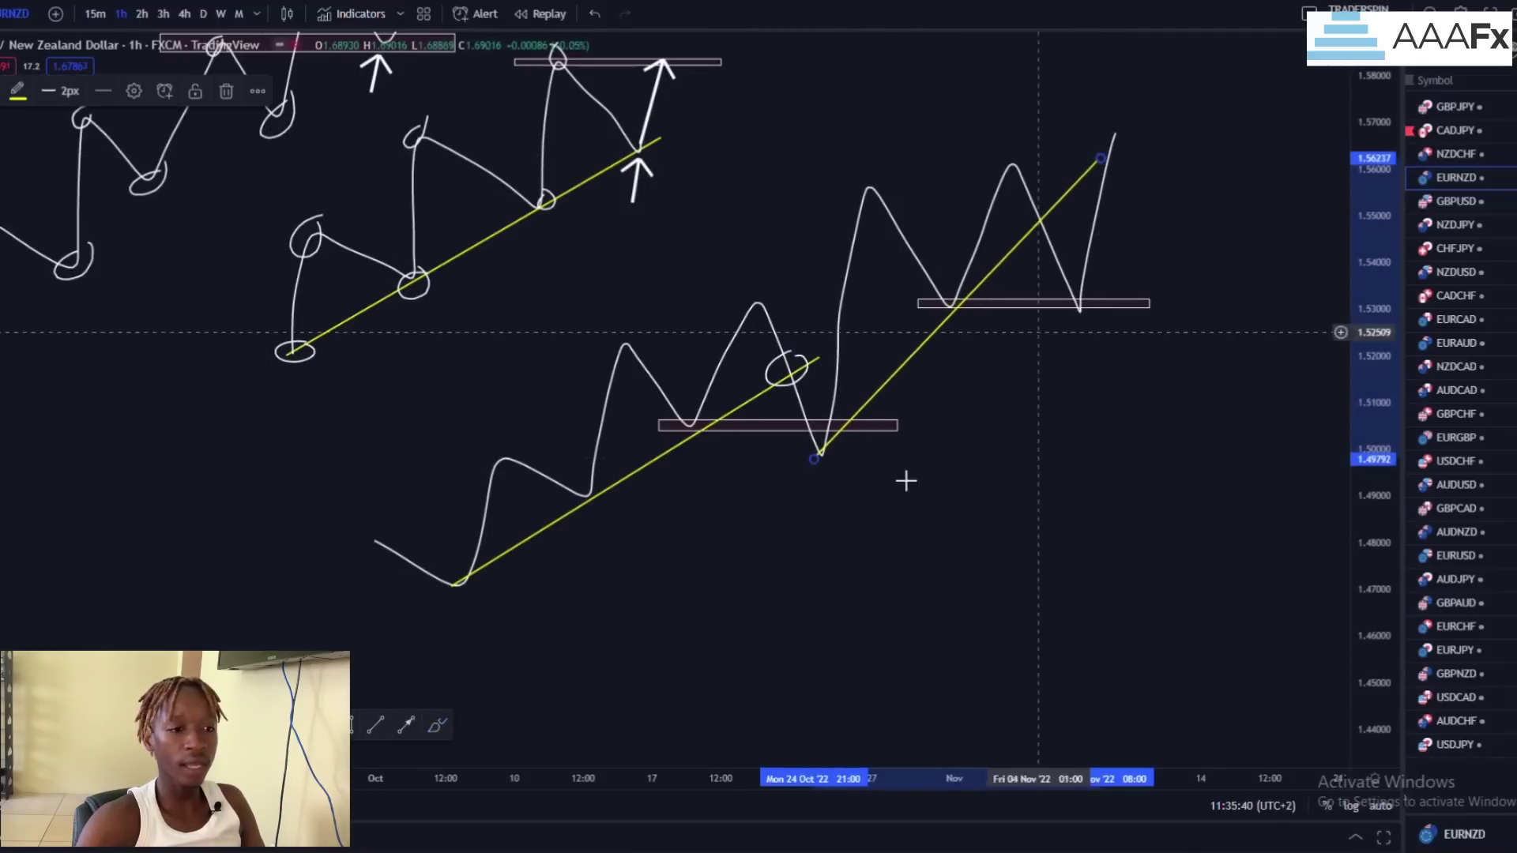
# Step: Draw an upward arrow from where the last downswing meets the second trend line, from about 1.549 to 1.577
pyautogui.click(406, 726)
pyautogui.moveTo(1040, 219); pyautogui.dragTo(1086, 111)
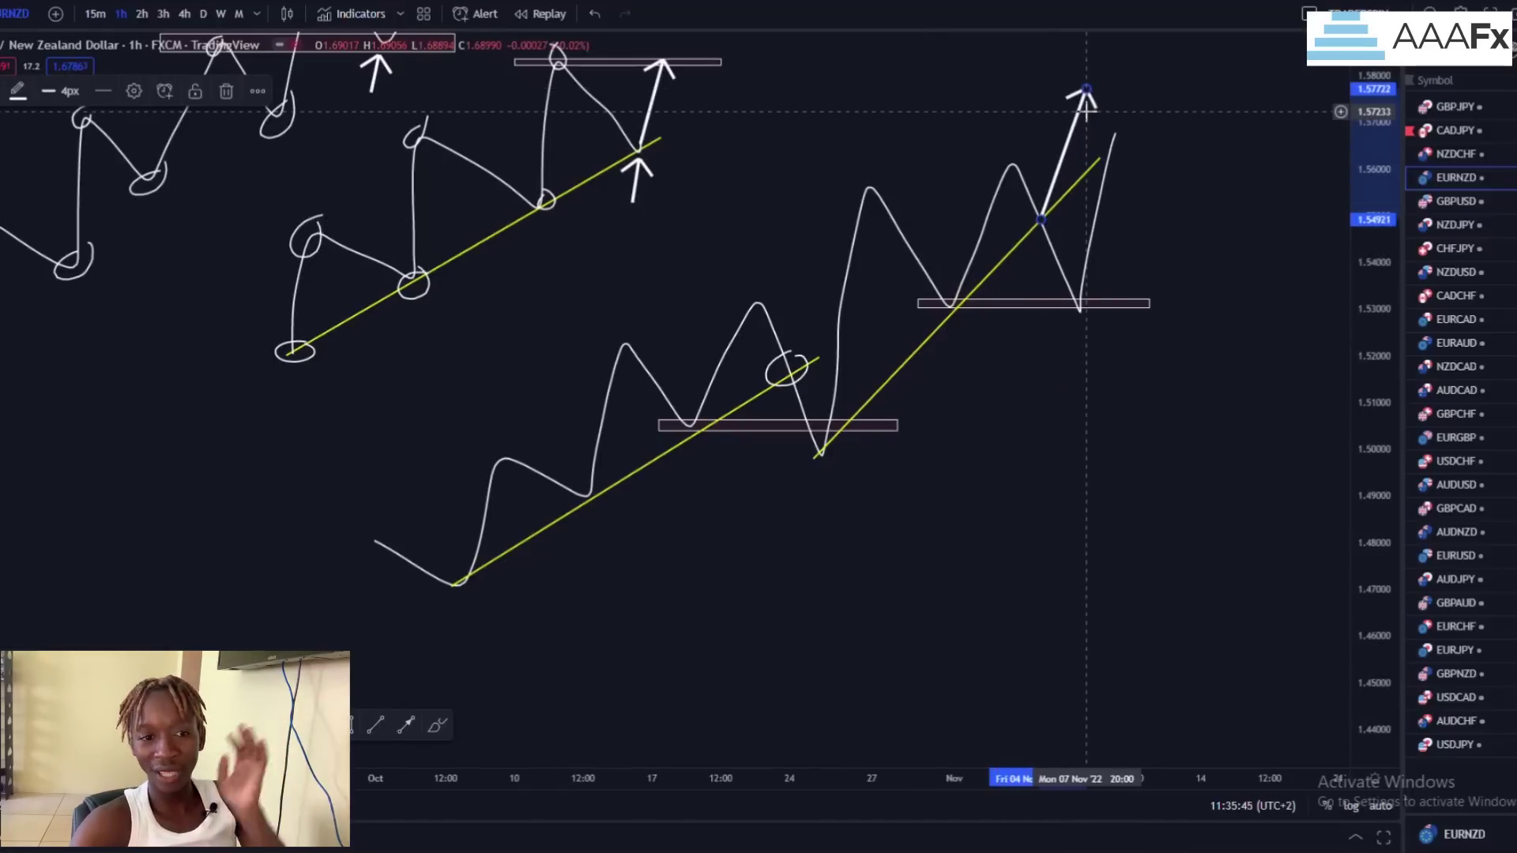
pyautogui.click(406, 725)
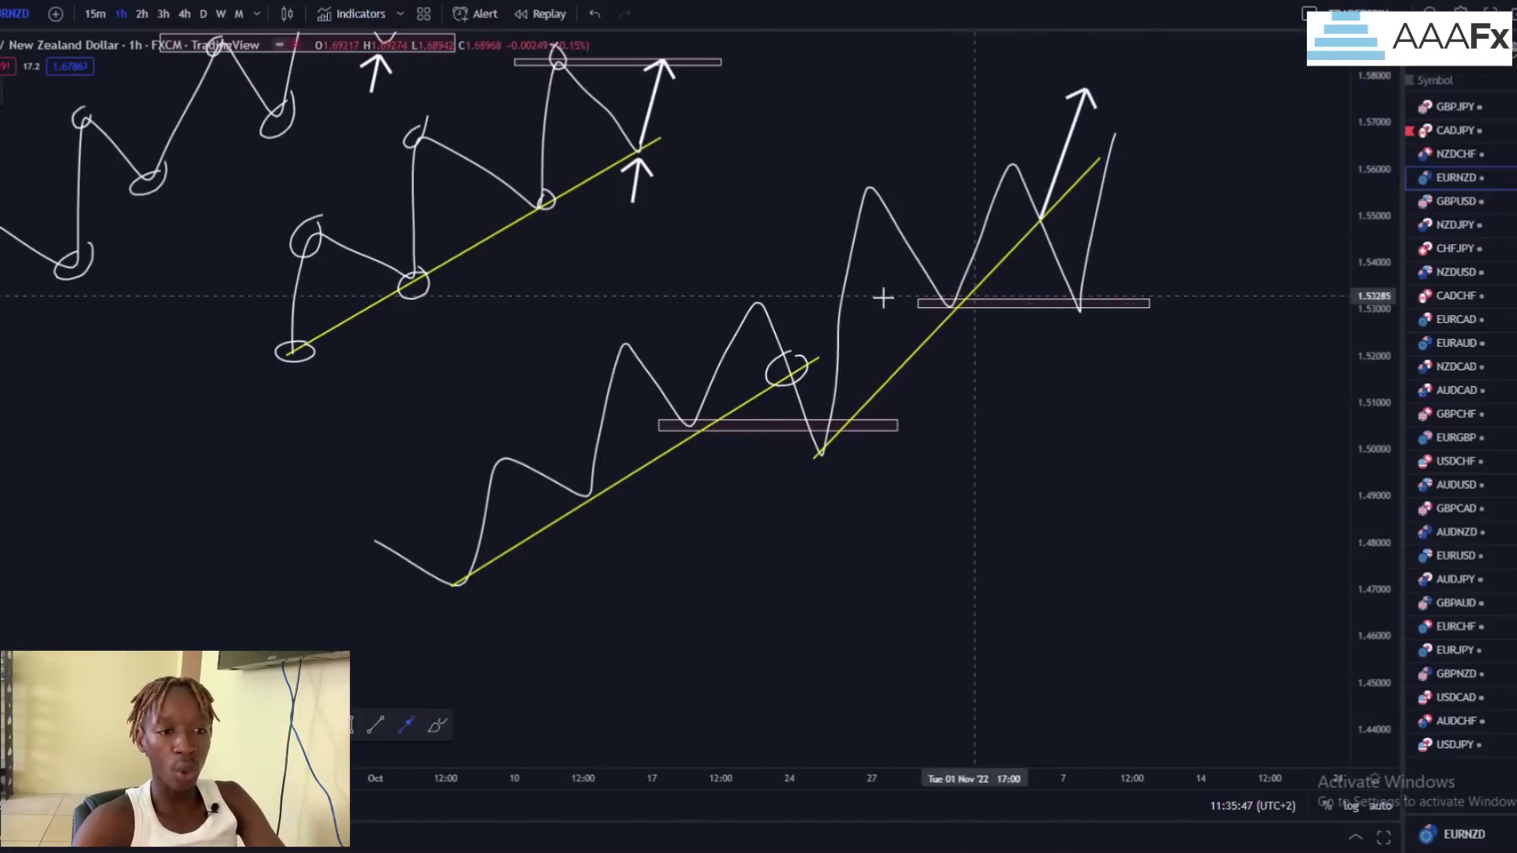